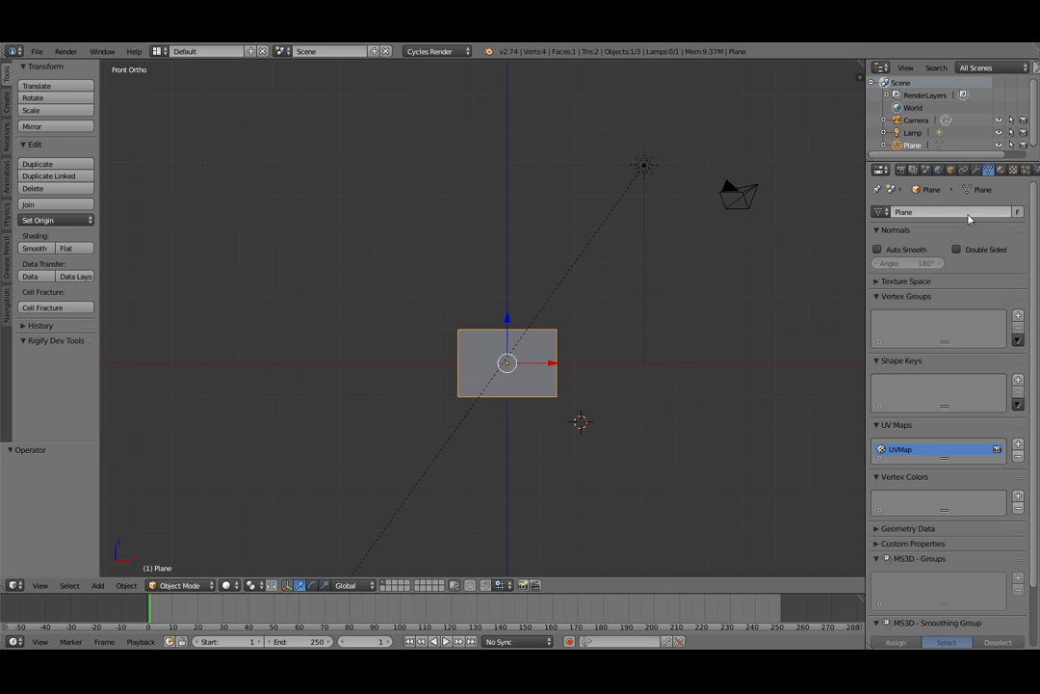
# Delete the plane from the scene
pyautogui.click(976, 170)
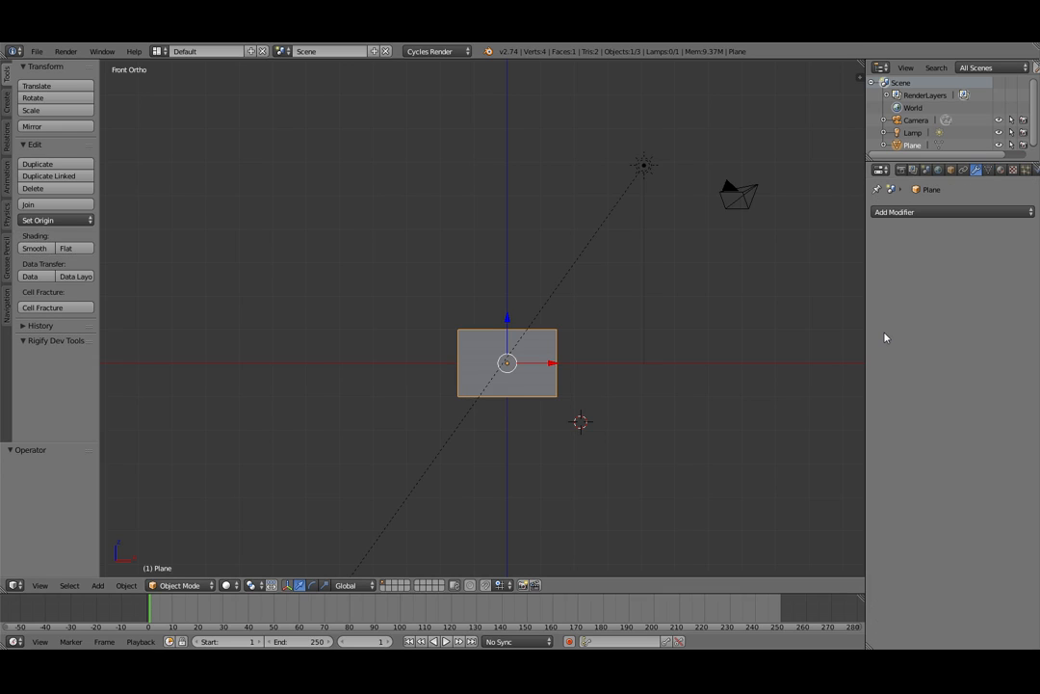
pyautogui.click(950, 211)
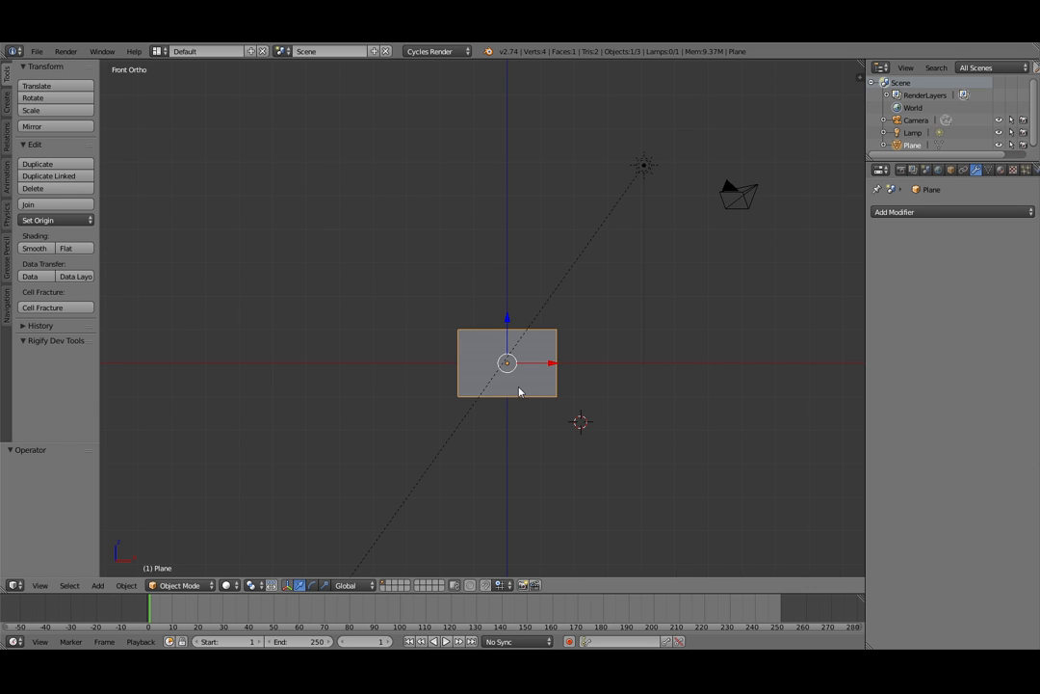
pyautogui.moveTo(519, 391); pyautogui.dragTo(457, 420, button='middle')
pyautogui.press('x')
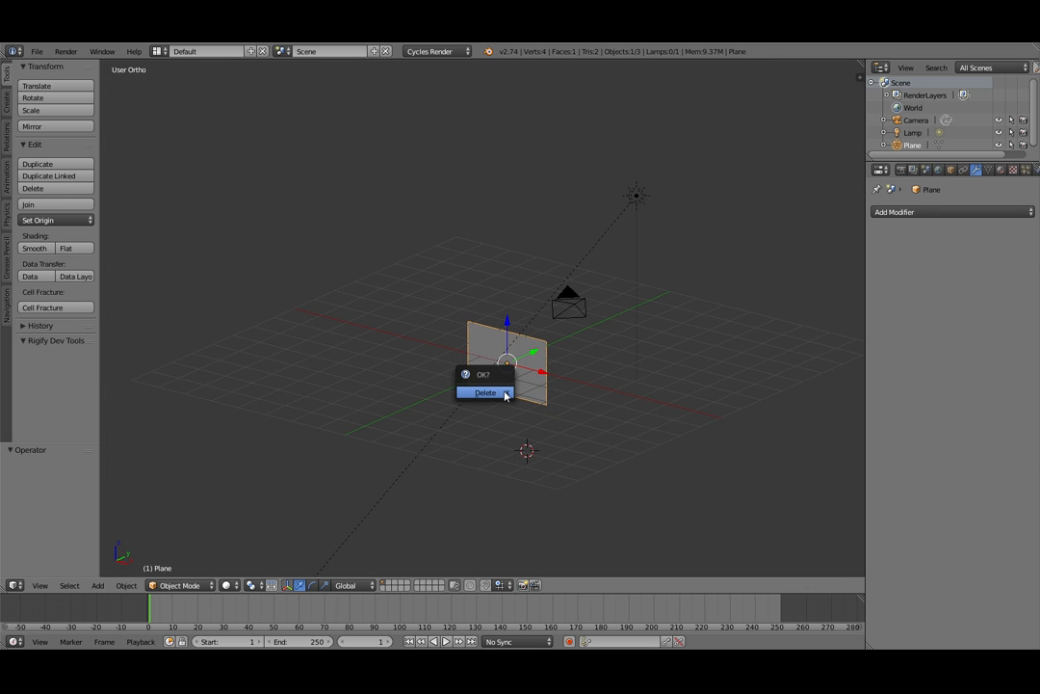
pyautogui.click(500, 393)
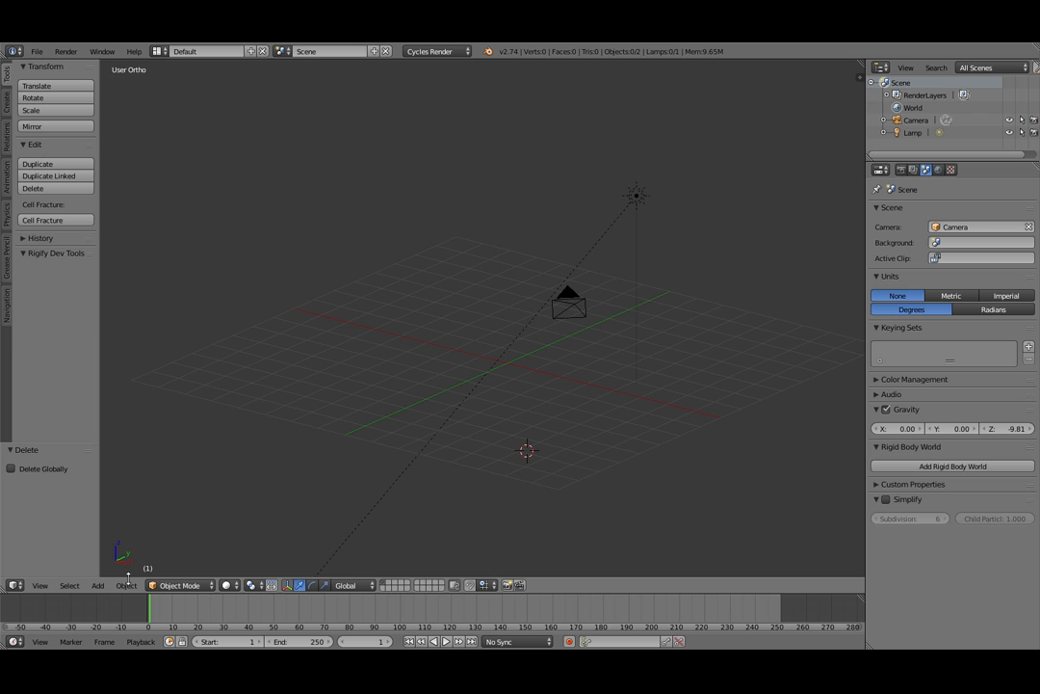
# Add a Monkey mesh object to the scene
pyautogui.click(98, 585)
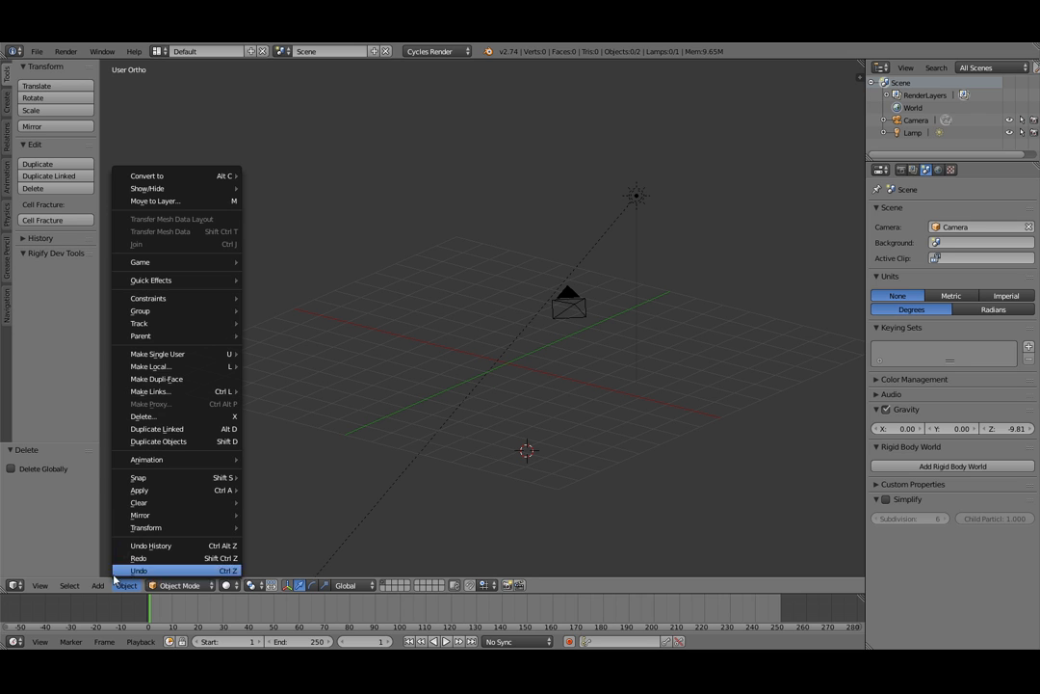
pyautogui.moveTo(112, 572)
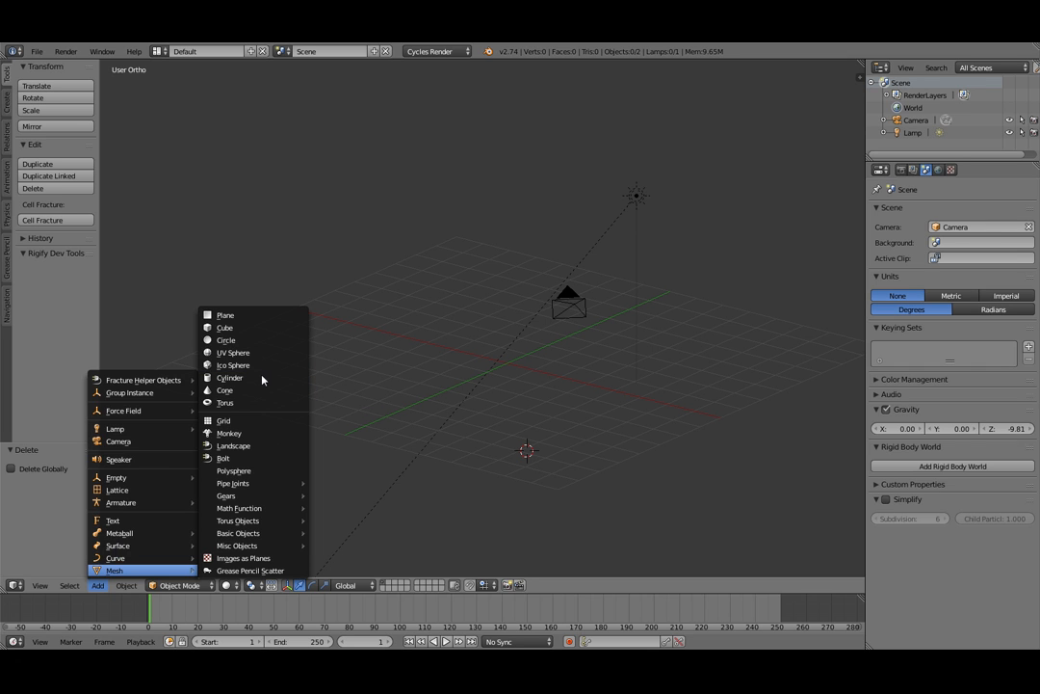
pyautogui.click(231, 433)
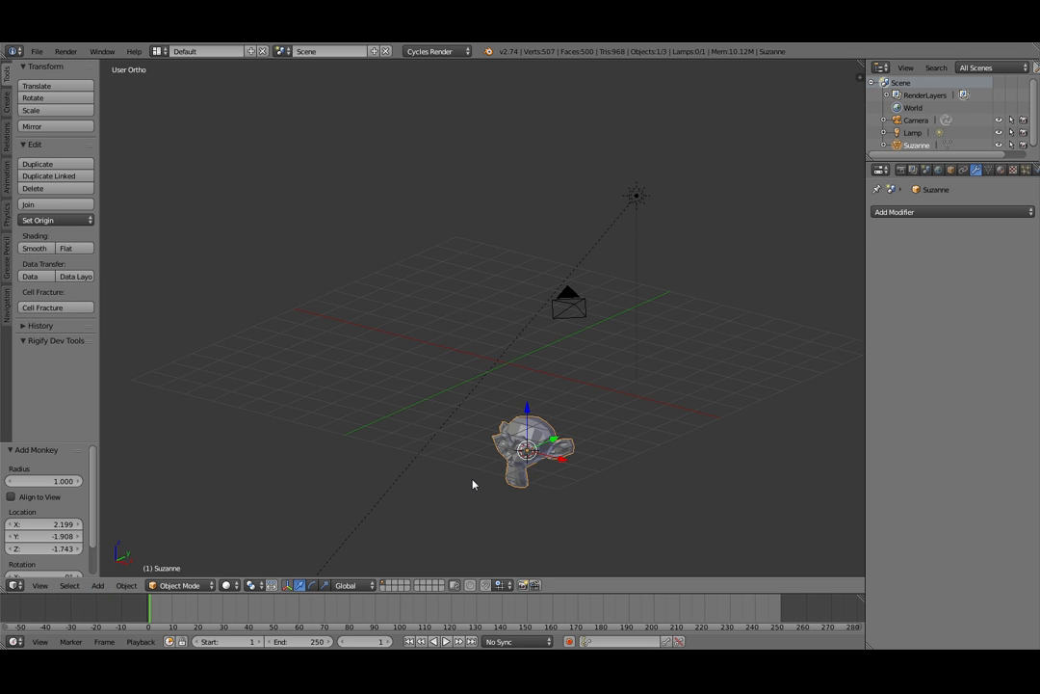
# Move the monkey close to the world origin, by about 1.66 along Z, back along X, and by about 2.42 along Y
pyautogui.press('KP_1')
pyautogui.press('g')
pyautogui.press('z')
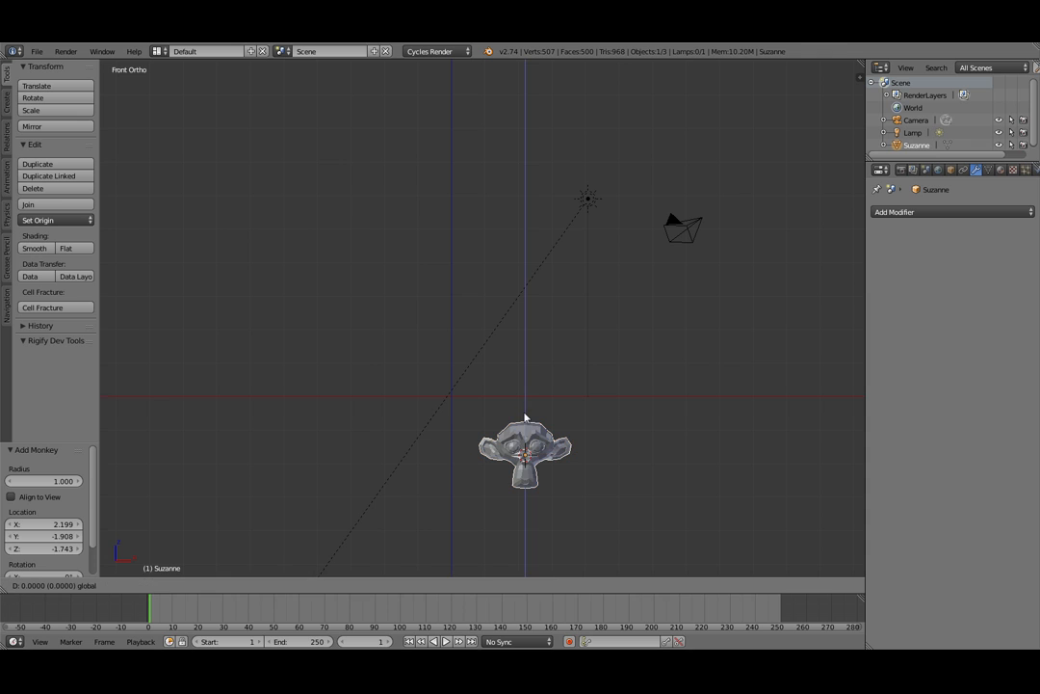
pyautogui.click(563, 399)
pyautogui.press('g')
pyautogui.press('x')
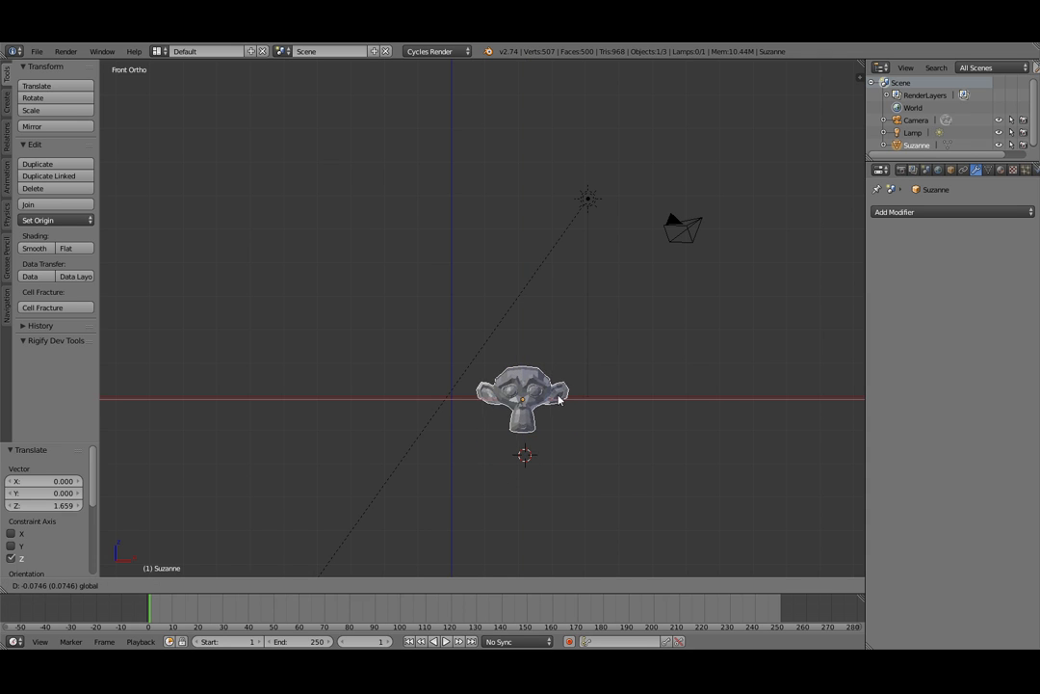
pyautogui.click(486, 389)
pyautogui.moveTo(481, 432); pyautogui.dragTo(377, 318, button='middle')
pyautogui.press('g')
pyautogui.press('y')
pyautogui.click(475, 366)
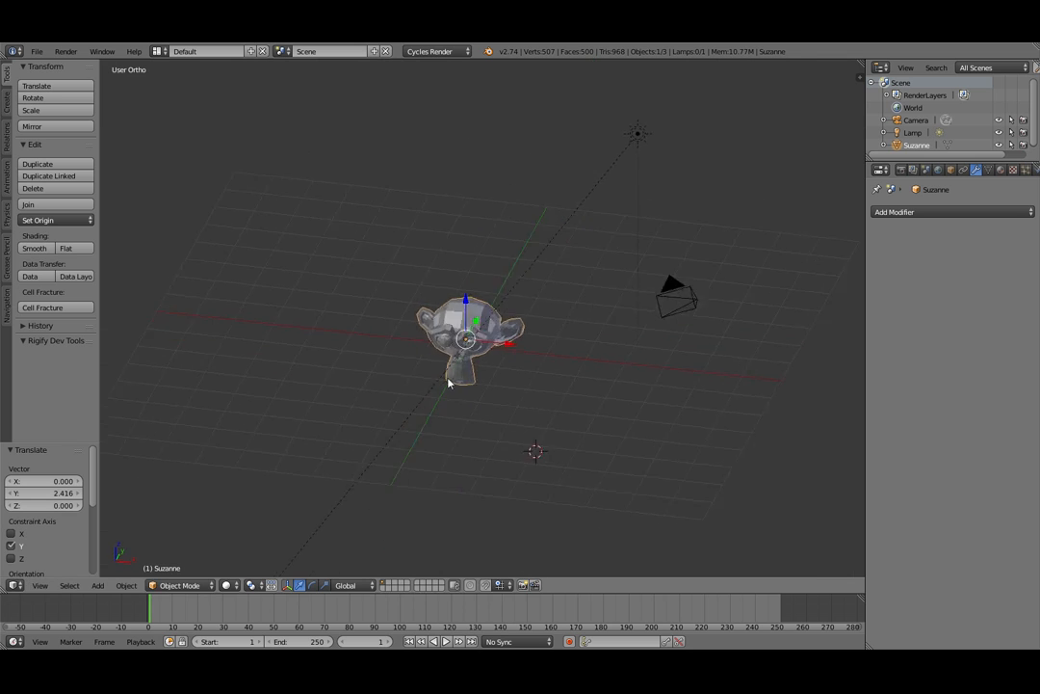
# Start the Screencast Keys display in the 3D view and hide the view's properties again
pyautogui.press('n')
pyautogui.moveTo(541, 299); pyautogui.dragTo(761, 520, button='middle')
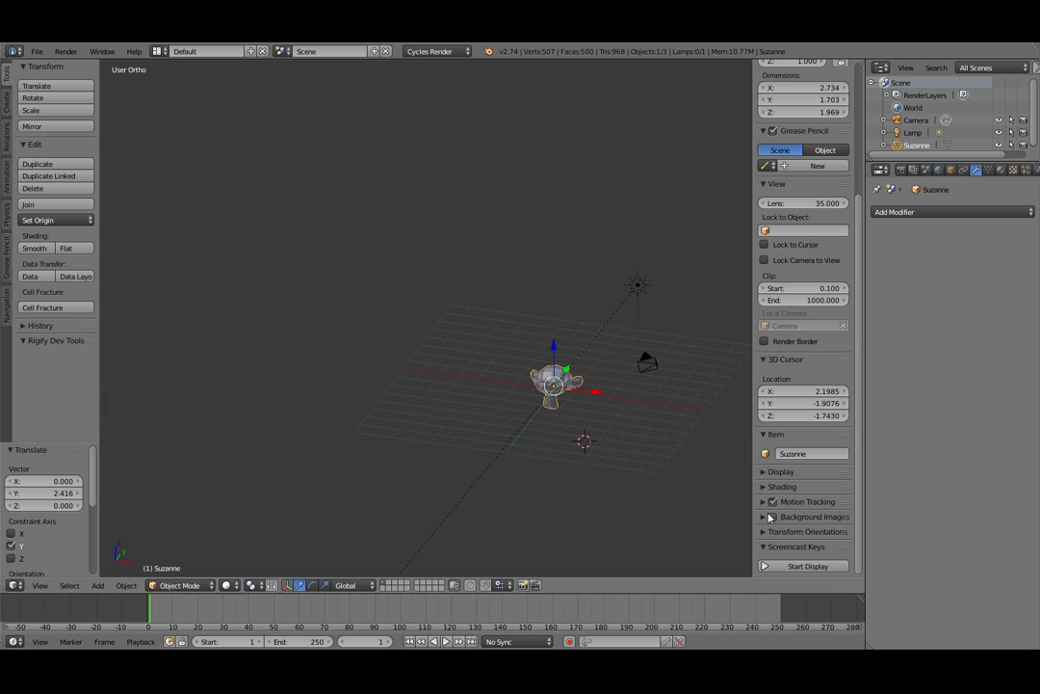
pyautogui.click(790, 566)
pyautogui.press('n')
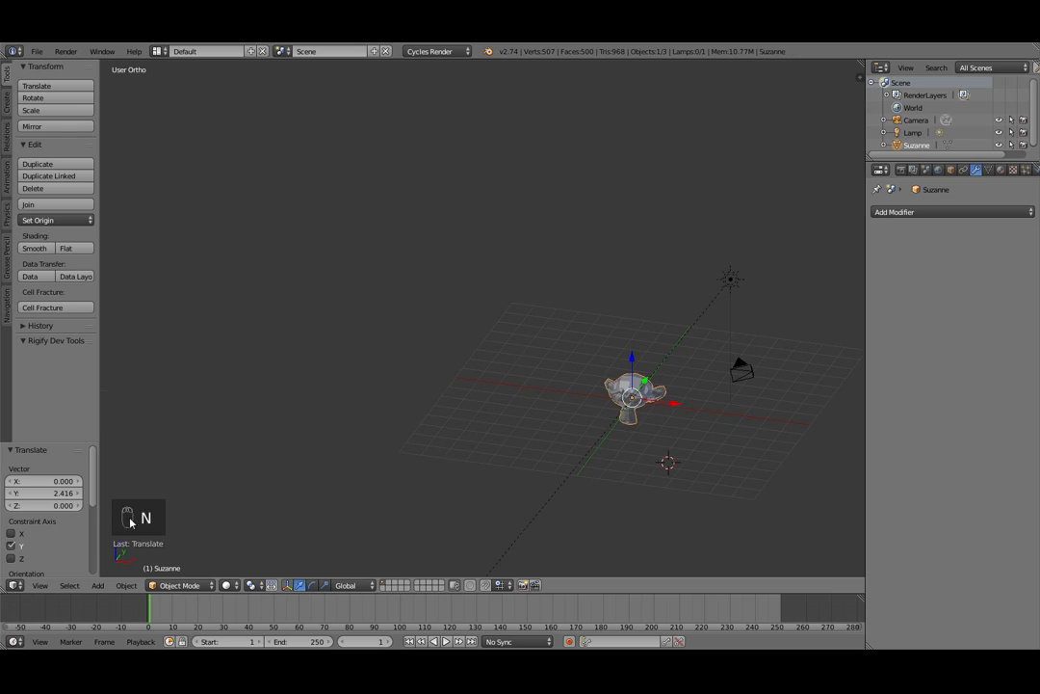
# Add an Array modifier to the monkey
pyautogui.moveTo(623, 496); pyautogui.dragTo(673, 465, button='middle')
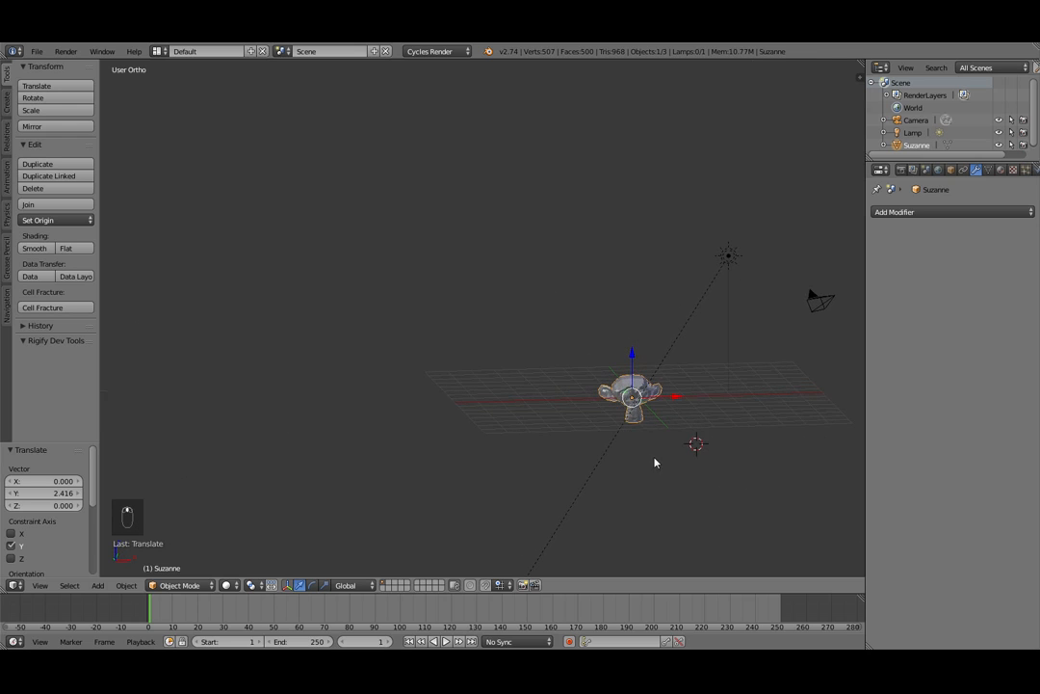
pyautogui.scroll(4, 650, 448)
pyautogui.moveTo(599, 436)
pyautogui.mouseDown(button='middle')
pyautogui.moveTo(538, 467)
pyautogui.moveTo(600, 439)
pyautogui.mouseUp(button='middle')
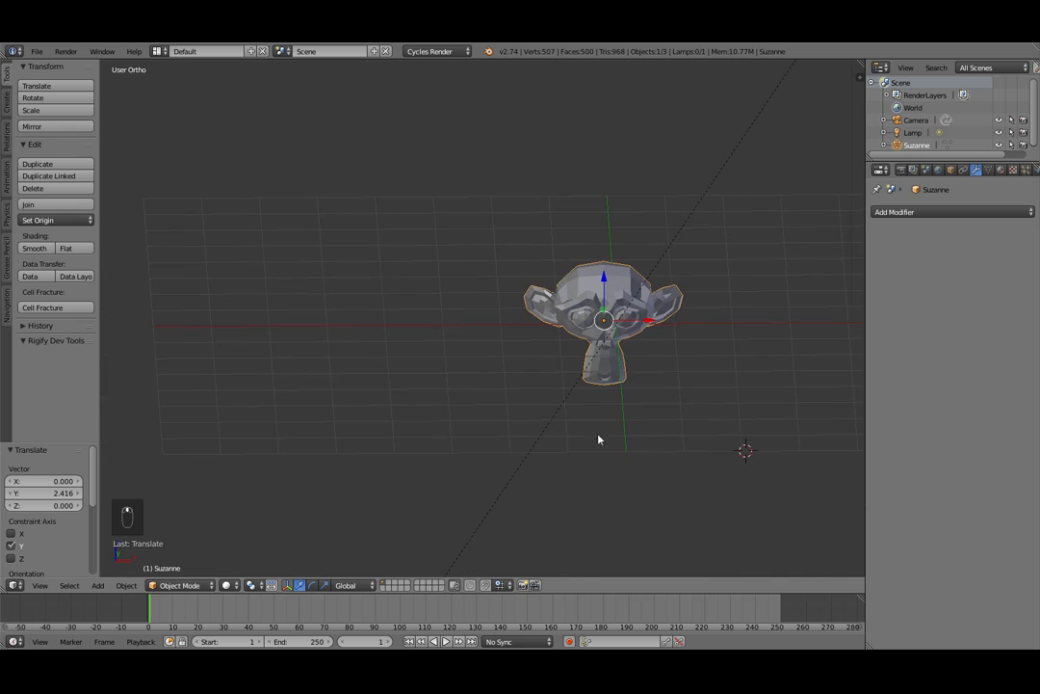
pyautogui.keyDown('shift'); pyautogui.moveTo(555, 393); pyautogui.dragTo(465, 473, button='middle'); pyautogui.keyUp('shift')
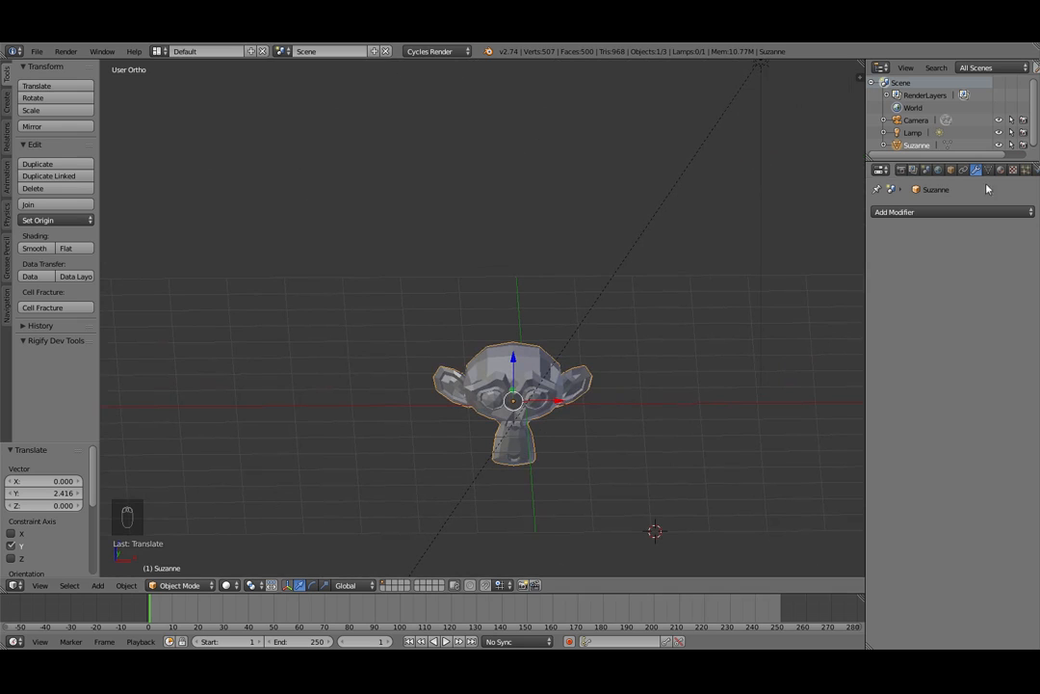
pyautogui.click(950, 211)
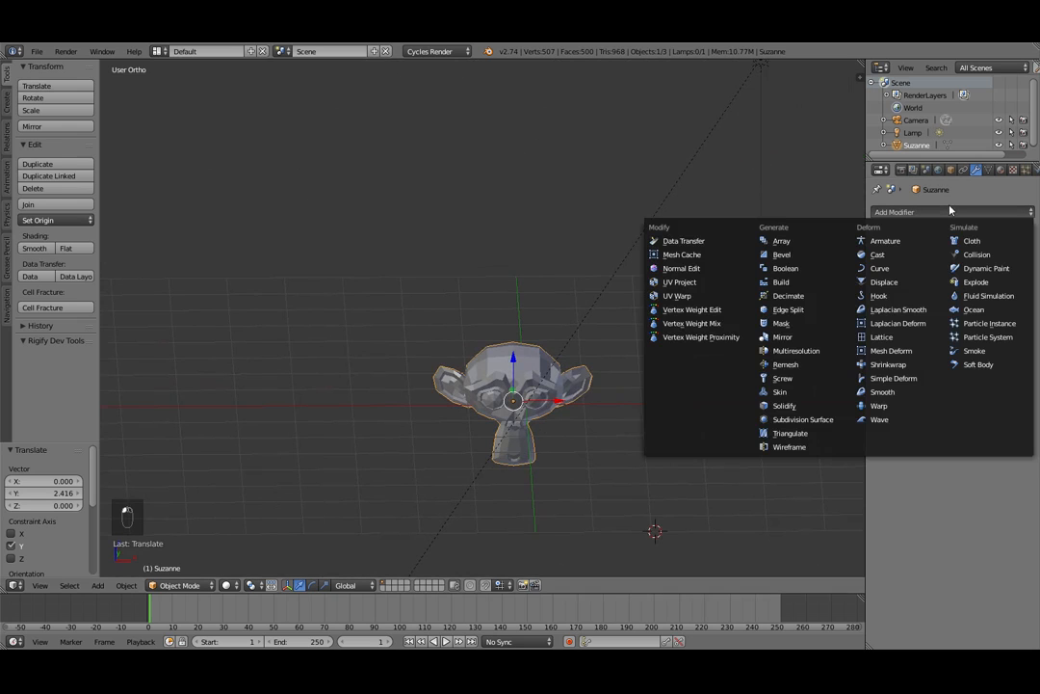
pyautogui.click(950, 211)
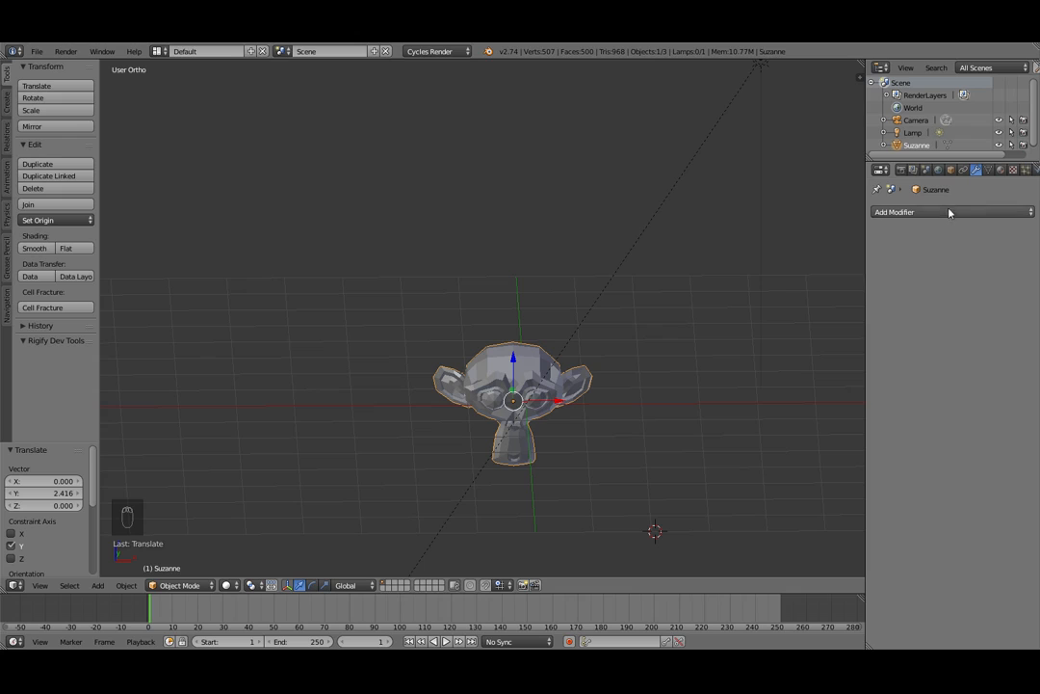
pyautogui.click(950, 211)
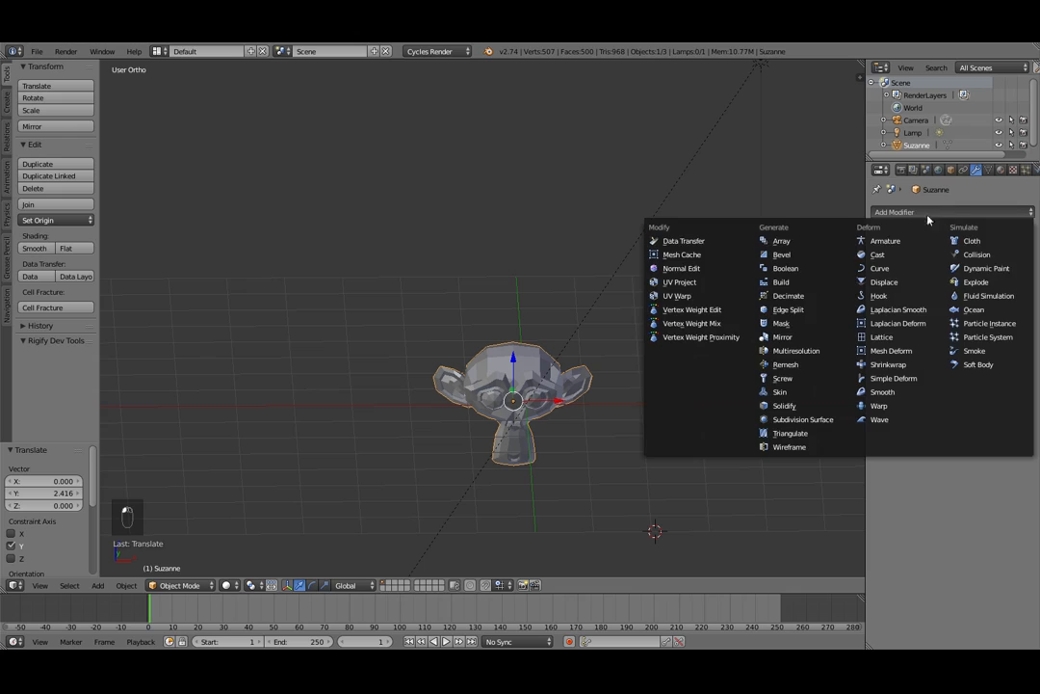
pyautogui.click(786, 243)
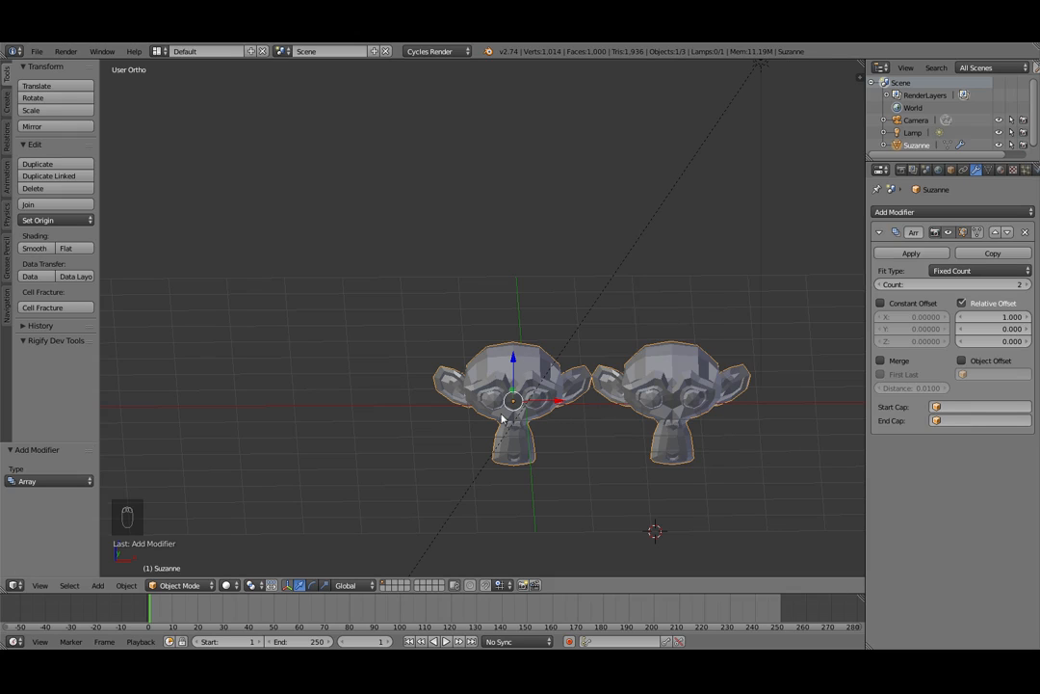
# Collapse the Array modifier's settings and expand them again
pyautogui.moveTo(611, 455); pyautogui.dragTo(547, 405, button='middle')
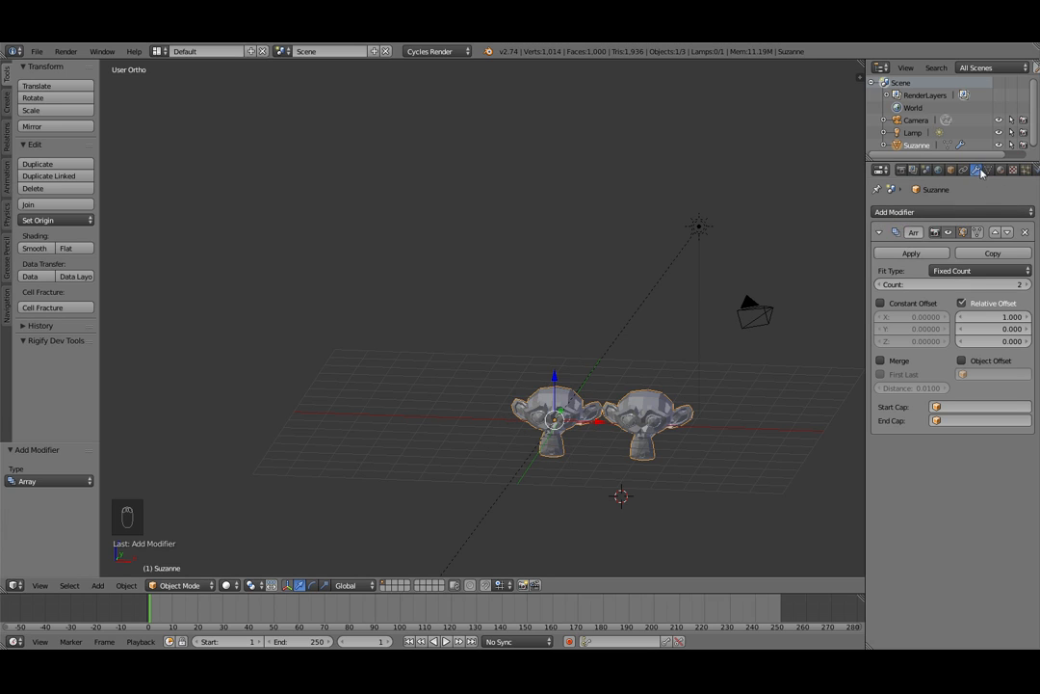
pyautogui.click(906, 214)
pyautogui.click(879, 232)
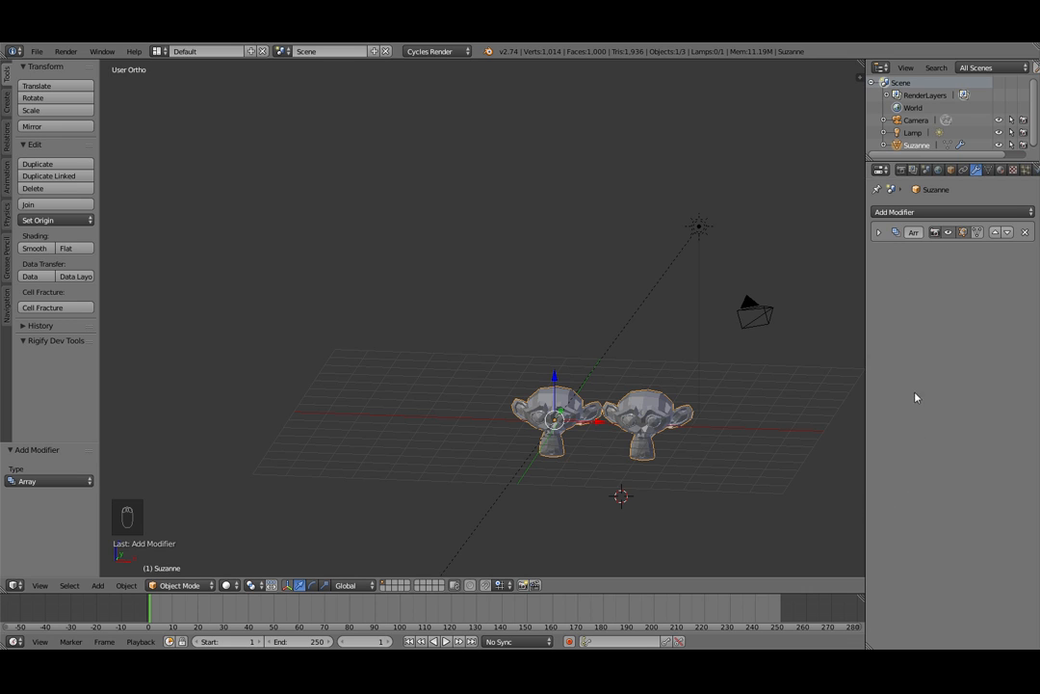
pyautogui.click(879, 233)
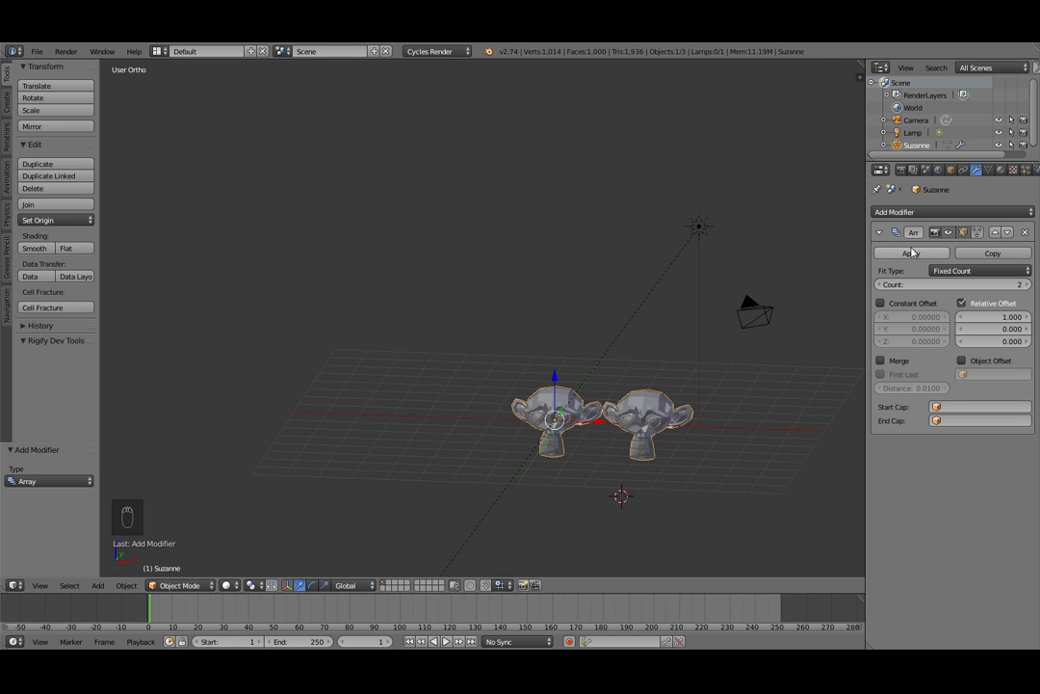
# Raise the Array modifier's fixed count to 5 and bring all the copies into view
pyautogui.moveTo(728, 353); pyautogui.dragTo(759, 370, button='middle')
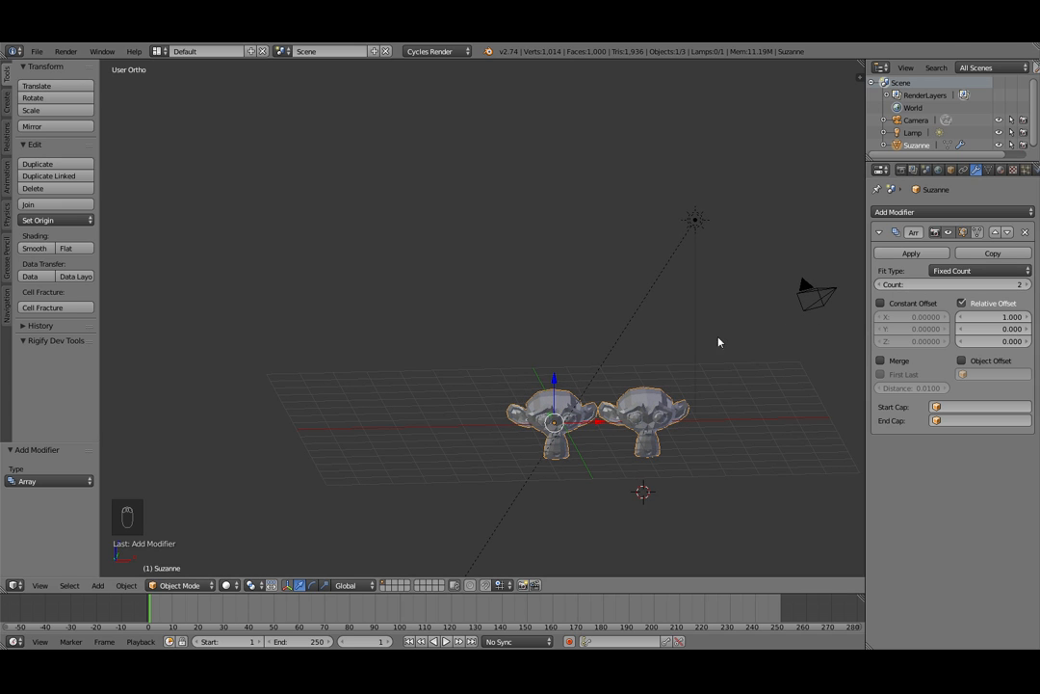
pyautogui.click(1026, 285)
pyautogui.click(1029, 286)
pyautogui.click(1029, 286)
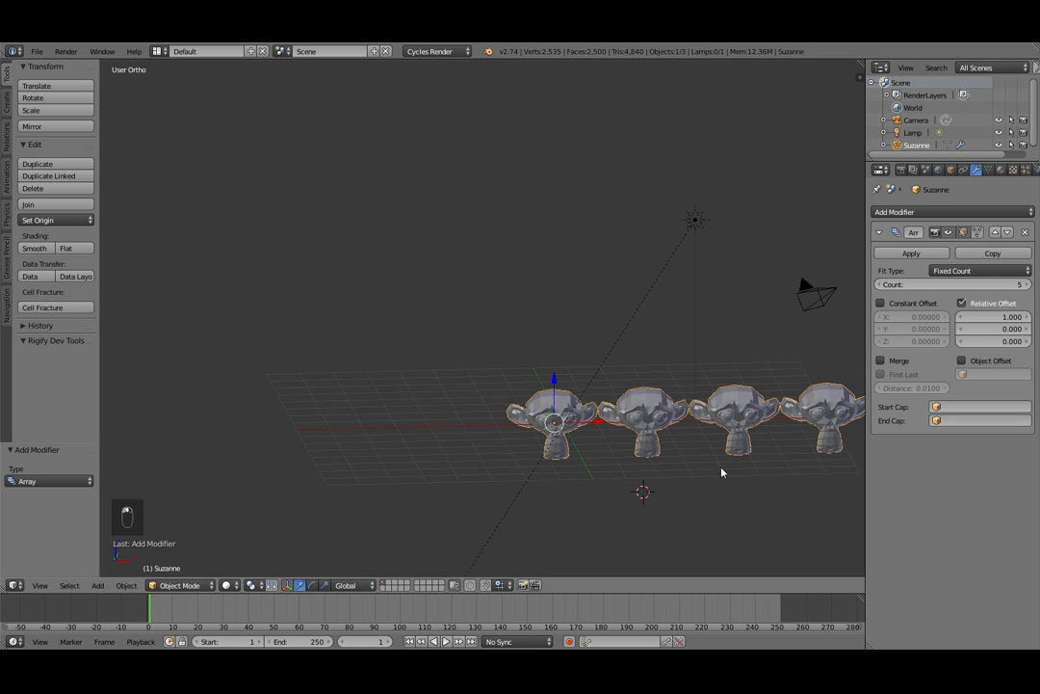
pyautogui.keyDown('shift'); pyautogui.moveTo(722, 472); pyautogui.dragTo(390, 355, button='middle'); pyautogui.keyUp('shift')
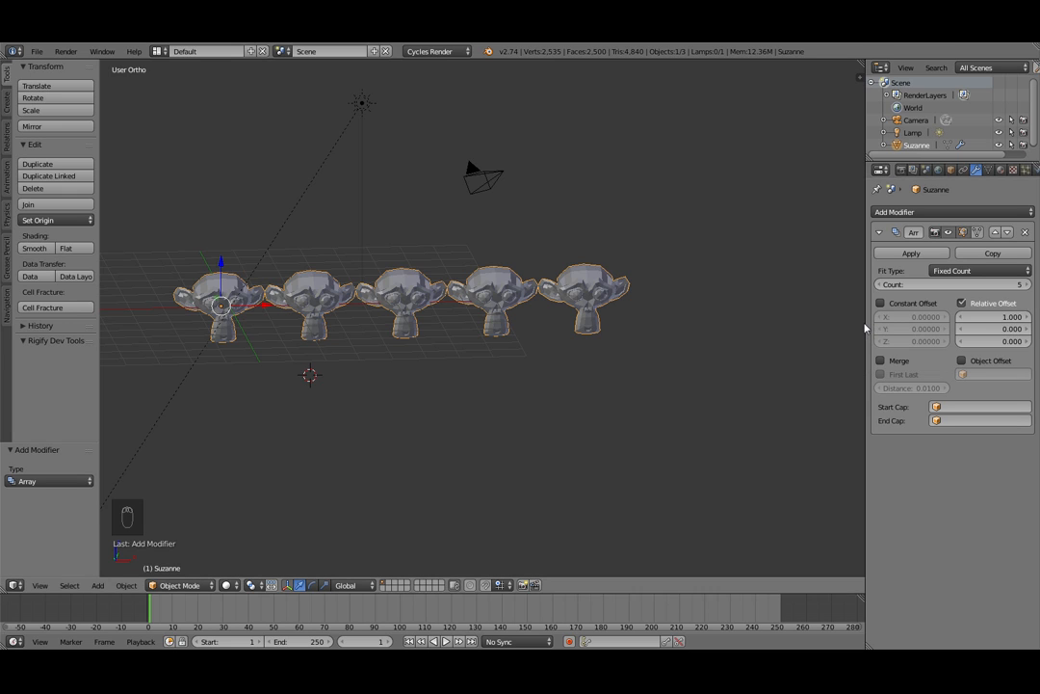
# Widen the properties editor and set the array's relative offset to 0 on X and 1 on Y
pyautogui.moveTo(864, 323); pyautogui.dragTo(797, 325)
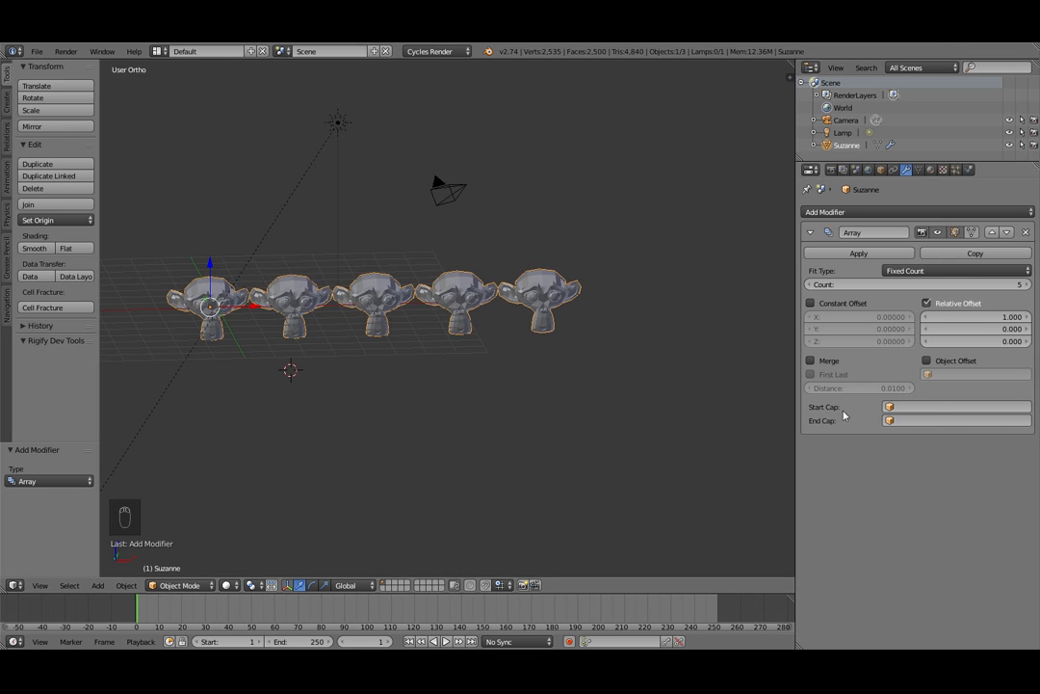
pyautogui.click(1000, 316)
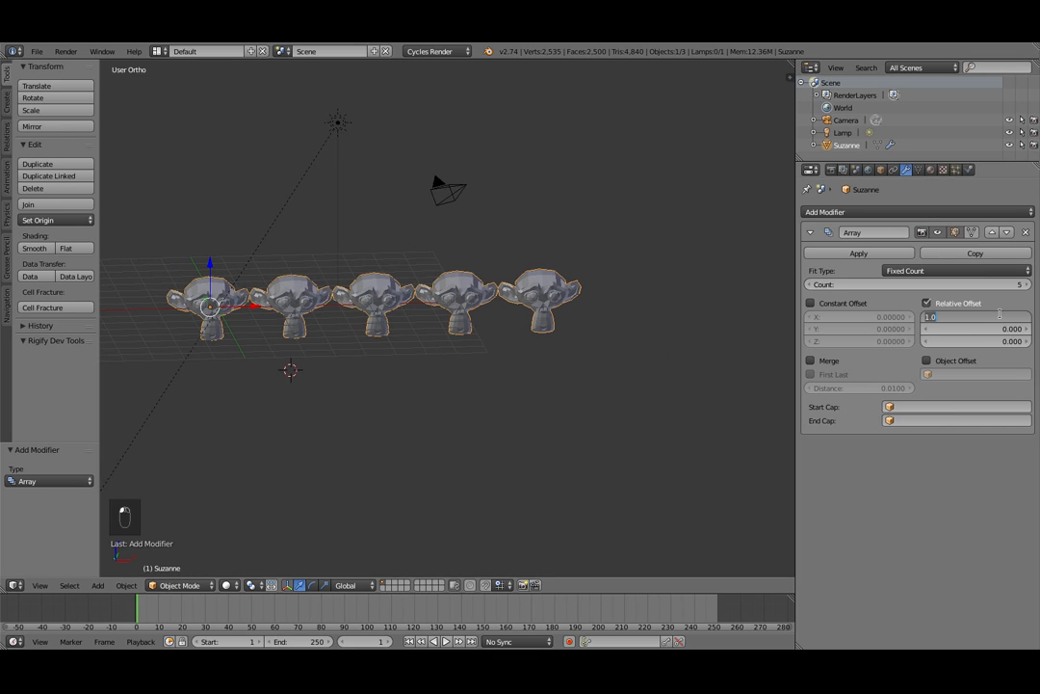
pyautogui.write('0')
pyautogui.press('Return')
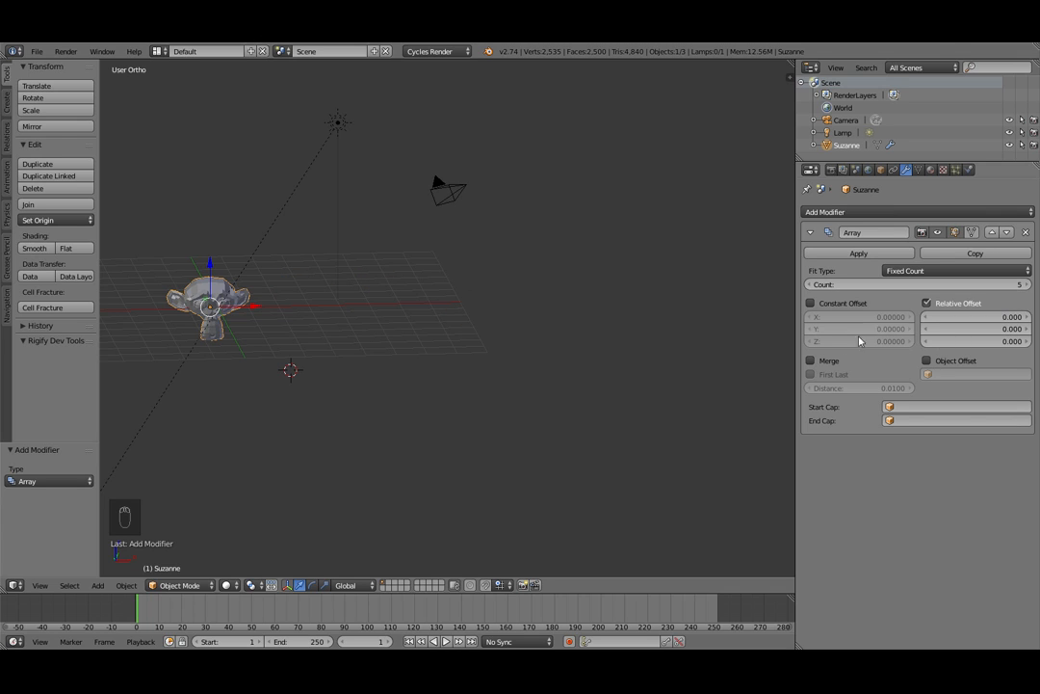
pyautogui.click(1011, 329)
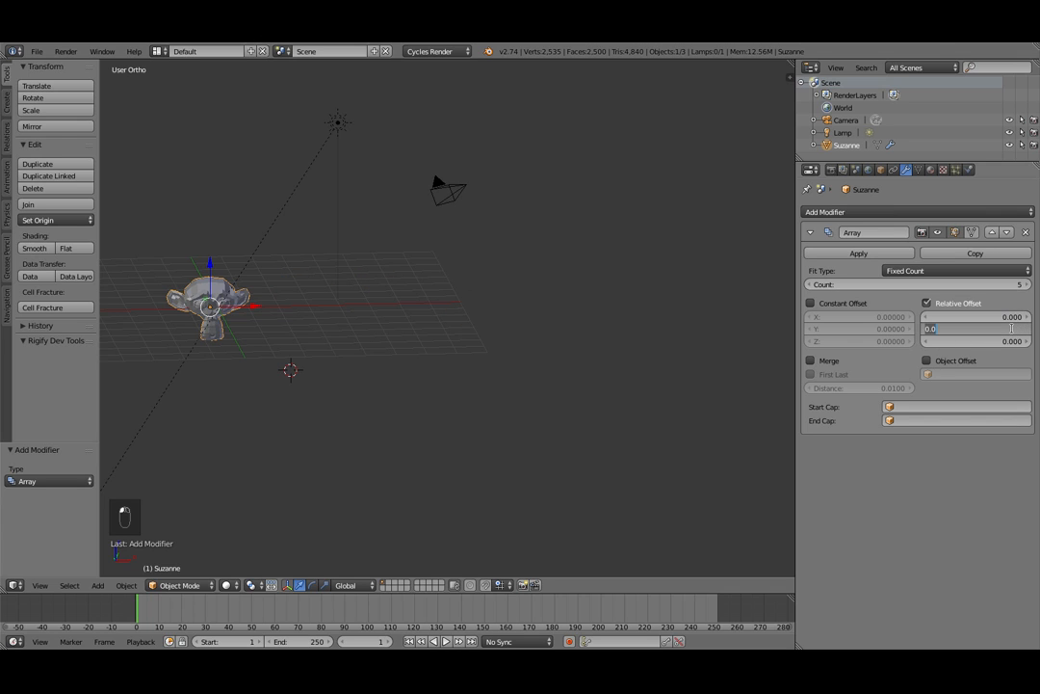
pyautogui.write('1')
pyautogui.press('Return')
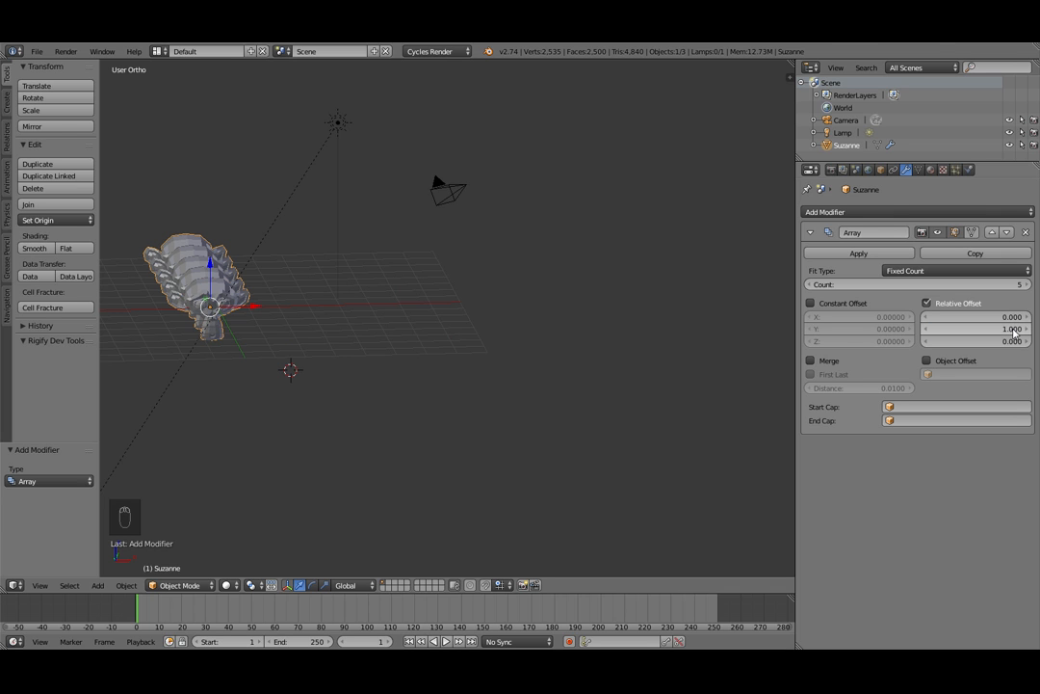
# Increase the array's relative Y offset to 2.5 to spread the monkey copies apart
pyautogui.moveTo(250, 195); pyautogui.dragTo(374, 383, button='middle')
pyautogui.keyDown('shift'); pyautogui.moveTo(574, 364); pyautogui.dragTo(732, 385, button='middle'); pyautogui.keyUp('shift')
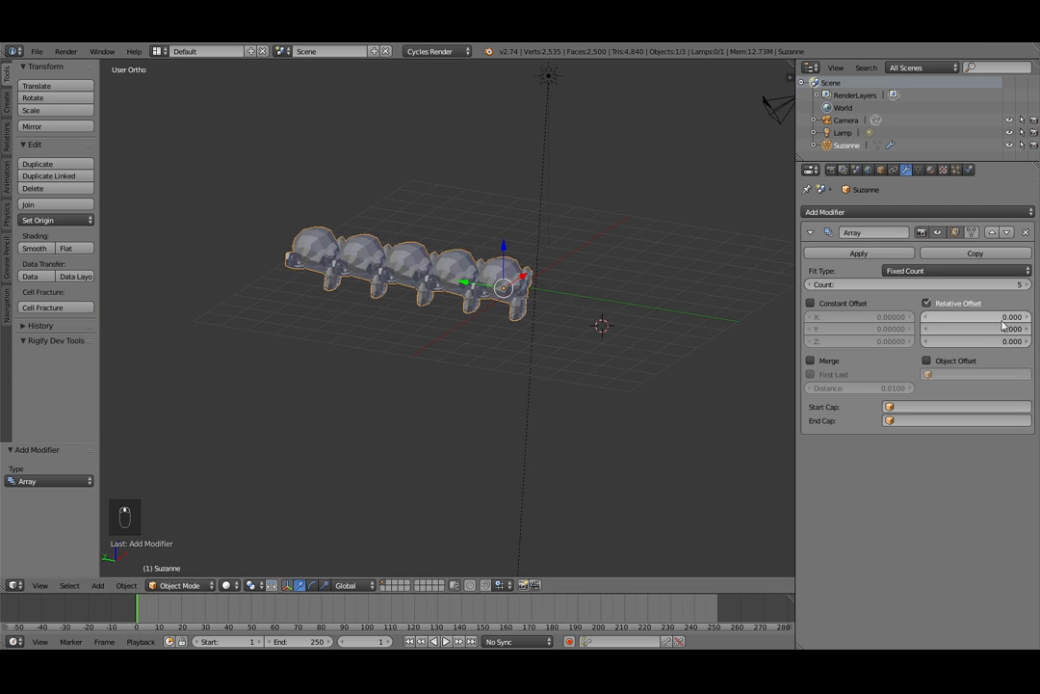
pyautogui.moveTo(976, 329); pyautogui.dragTo(1021, 328)
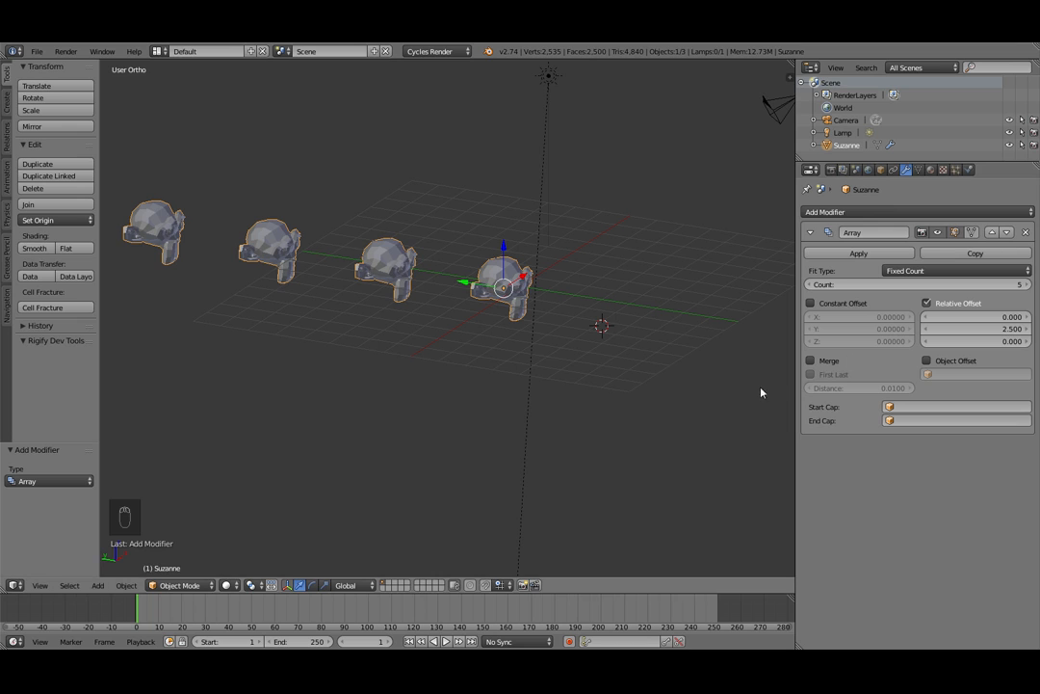
pyautogui.moveTo(692, 417); pyautogui.dragTo(564, 421, button='middle')
# Set the array's relative offset to 0 on Y and 1 on Z so the monkeys stack vertically
pyautogui.click(1002, 328)
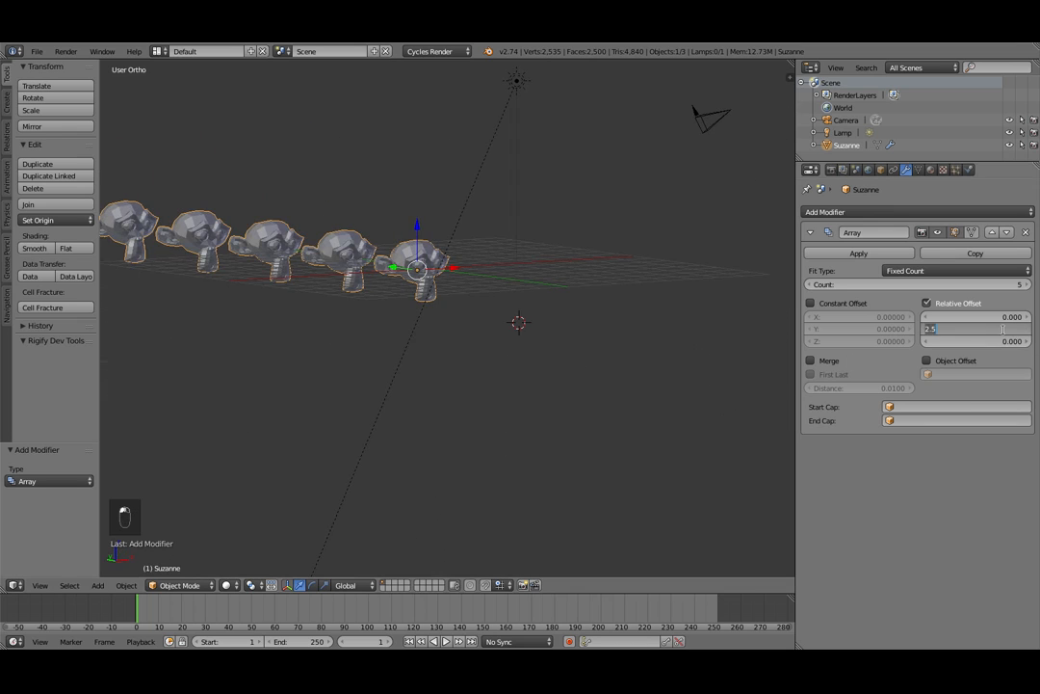
pyautogui.write('0')
pyautogui.press('Return')
pyautogui.click(995, 341)
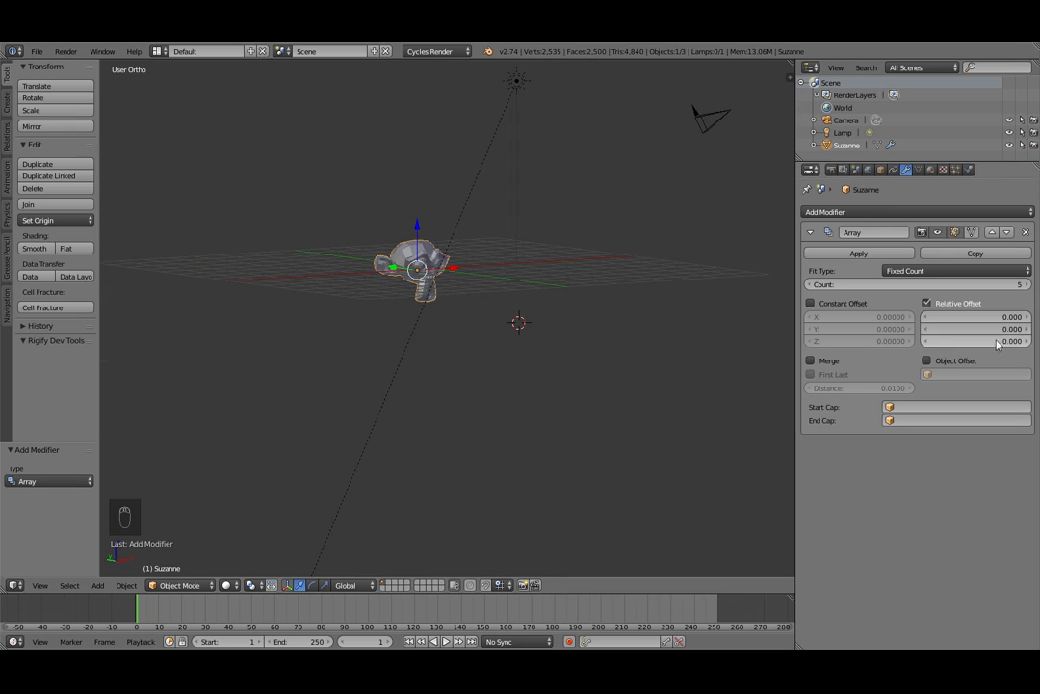
pyautogui.write('1')
pyautogui.press('Return')
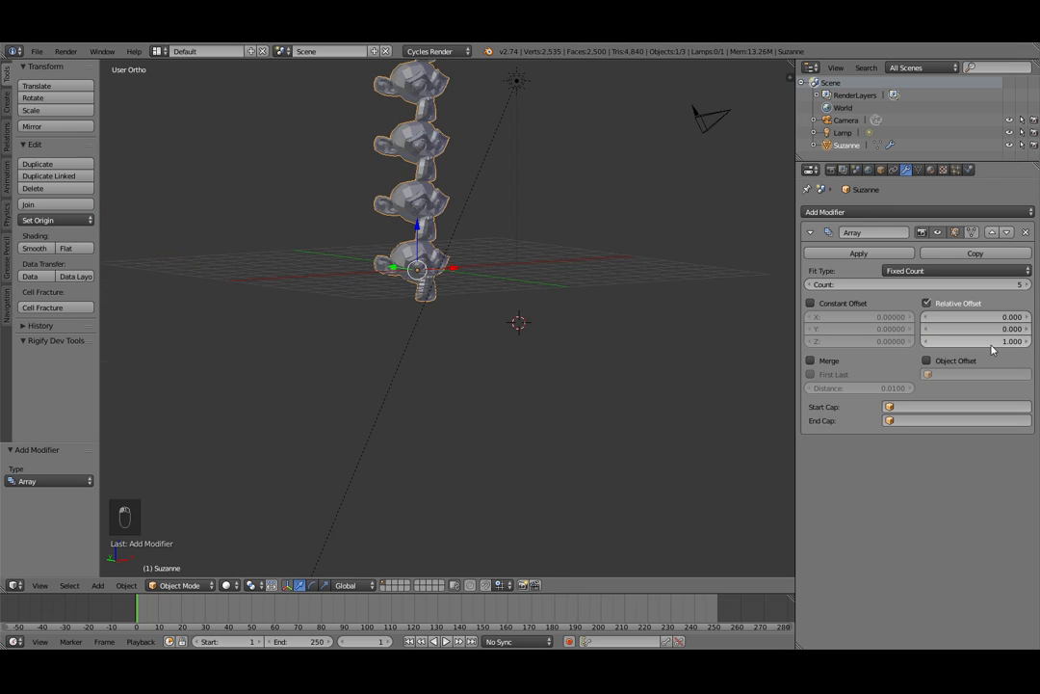
# Increase the array's relative Z offset to 1.2 to leave gaps between the stacked monkeys
pyautogui.keyDown('shift'); pyautogui.moveTo(523, 389); pyautogui.dragTo(569, 482, button='middle'); pyautogui.keyUp('shift')
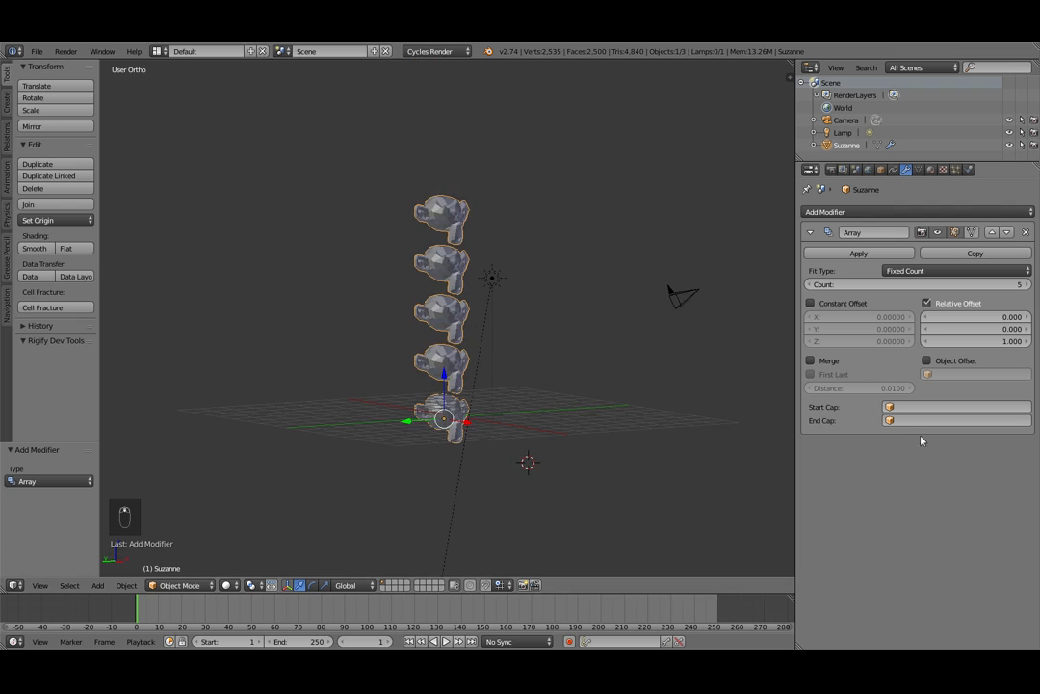
pyautogui.moveTo(988, 344)
pyautogui.mouseDown()
pyautogui.moveTo(997, 344)
pyautogui.moveTo(978, 344)
pyautogui.moveTo(1026, 344)
pyautogui.moveTo(982, 344)
pyautogui.mouseUp()
pyautogui.moveTo(629, 468); pyautogui.dragTo(474, 304, button='middle')
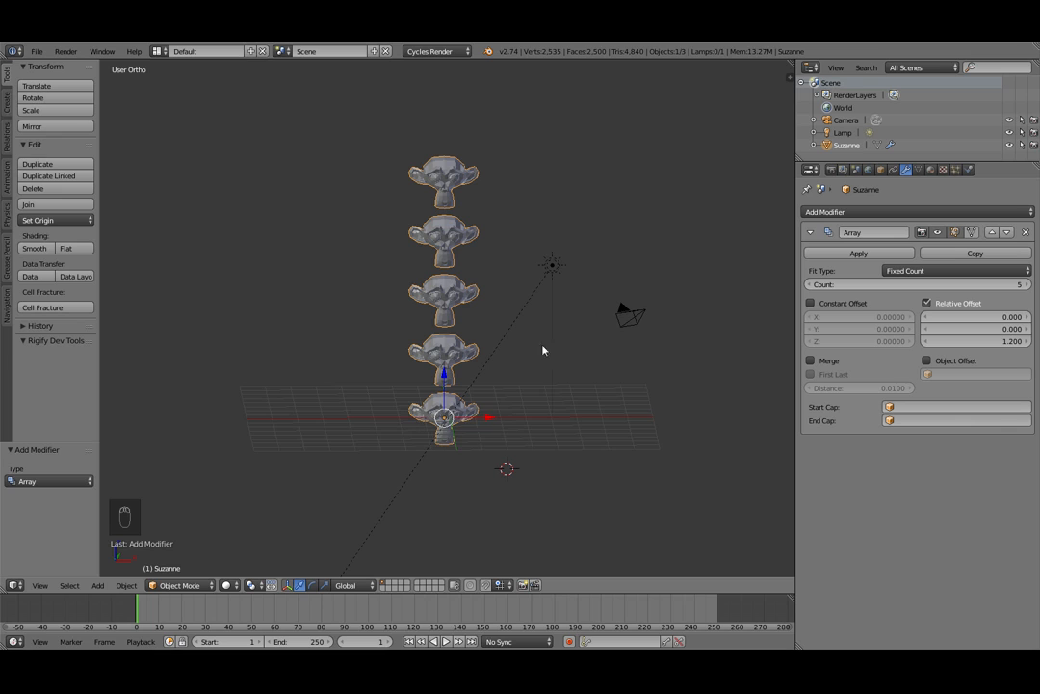
# Set the array's relative Y offset to 1 so the stack of monkeys slants backwards
pyautogui.click(1002, 328)
pyautogui.press('Return')
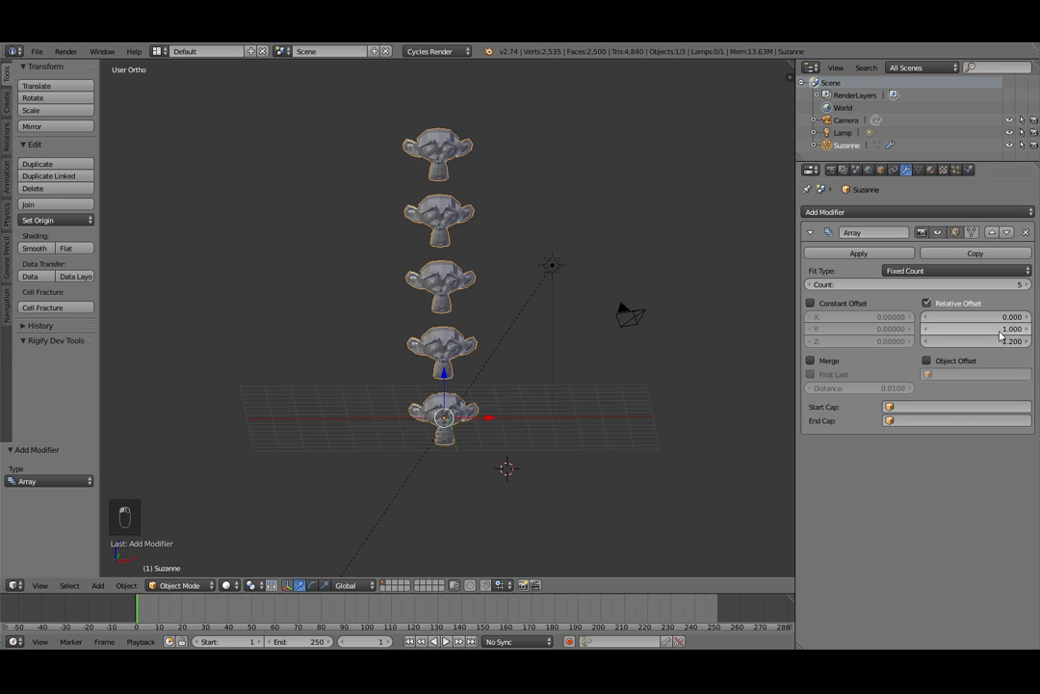
pyautogui.moveTo(639, 406); pyautogui.dragTo(565, 399, button='middle')
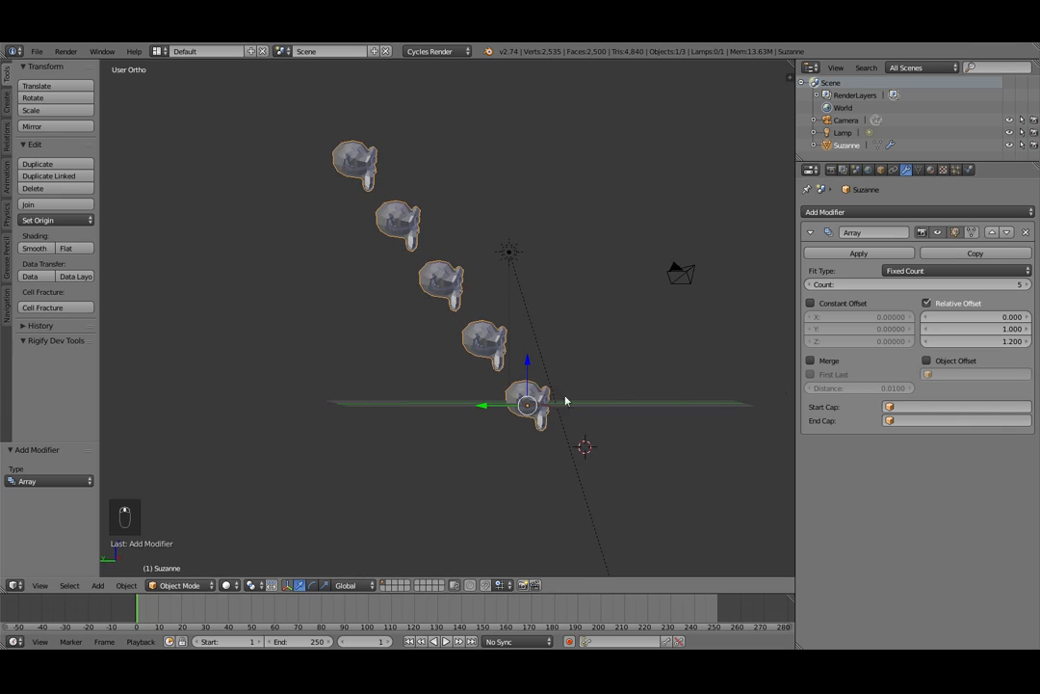
pyautogui.moveTo(444, 106); pyautogui.dragTo(286, 160, button='middle')
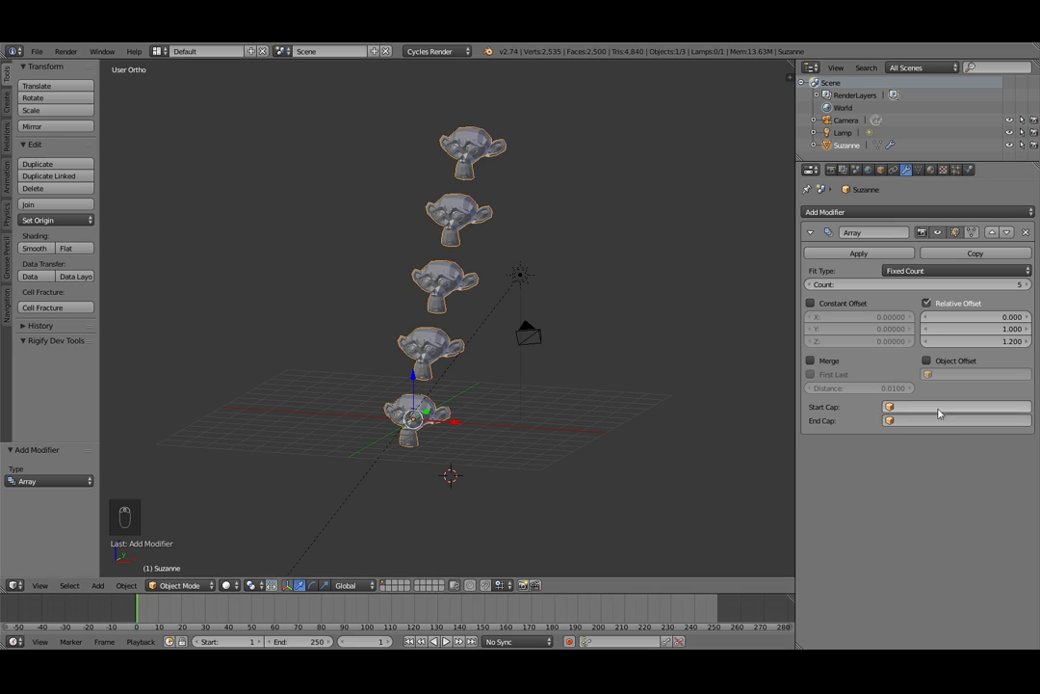
# Set the array's relative X offset to 1 to shift the copies sideways as well
pyautogui.click(982, 316)
pyautogui.write('1')
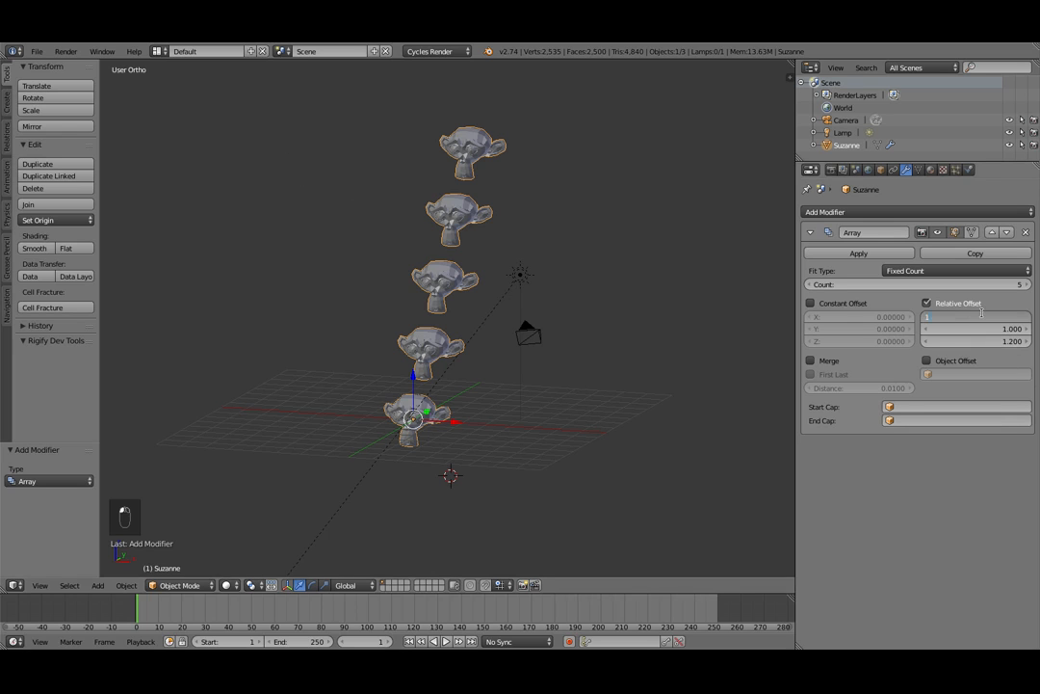
pyautogui.press('Return')
pyautogui.moveTo(674, 299); pyautogui.dragTo(653, 435, button='middle')
# Lower the array's relative X offset to -0.5 and check the diagonal stack from several angles
pyautogui.moveTo(993, 317); pyautogui.dragTo(900, 317)
pyautogui.moveTo(766, 407); pyautogui.dragTo(626, 416, button='middle')
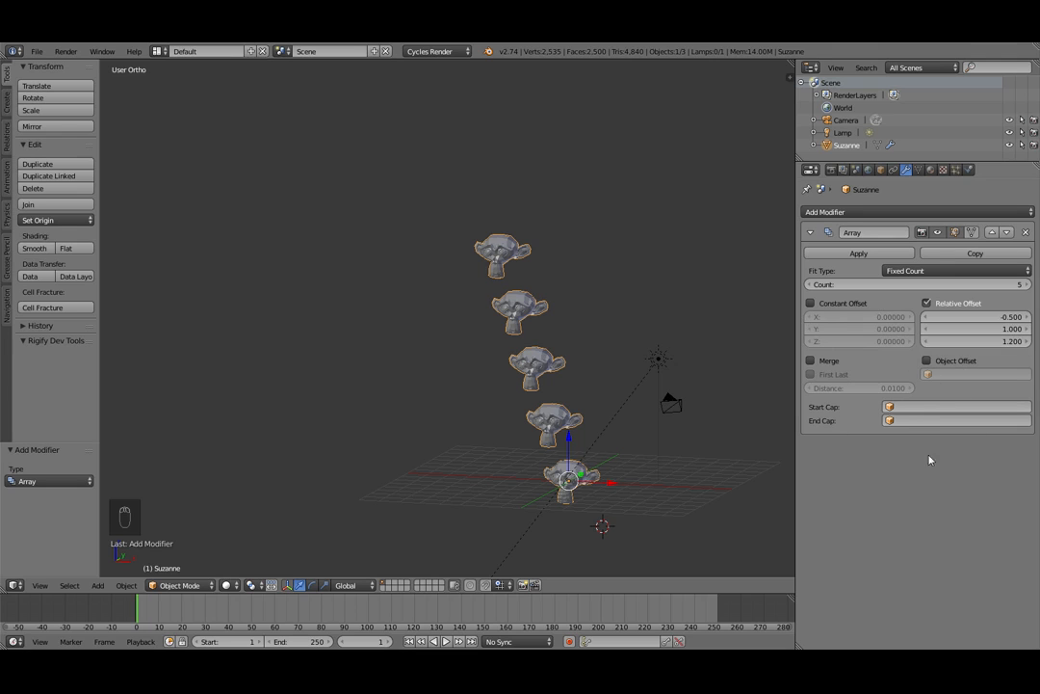
pyautogui.moveTo(537, 462)
pyautogui.mouseDown(button='middle')
pyautogui.moveTo(596, 467)
pyautogui.moveTo(553, 460)
pyautogui.mouseUp(button='middle')
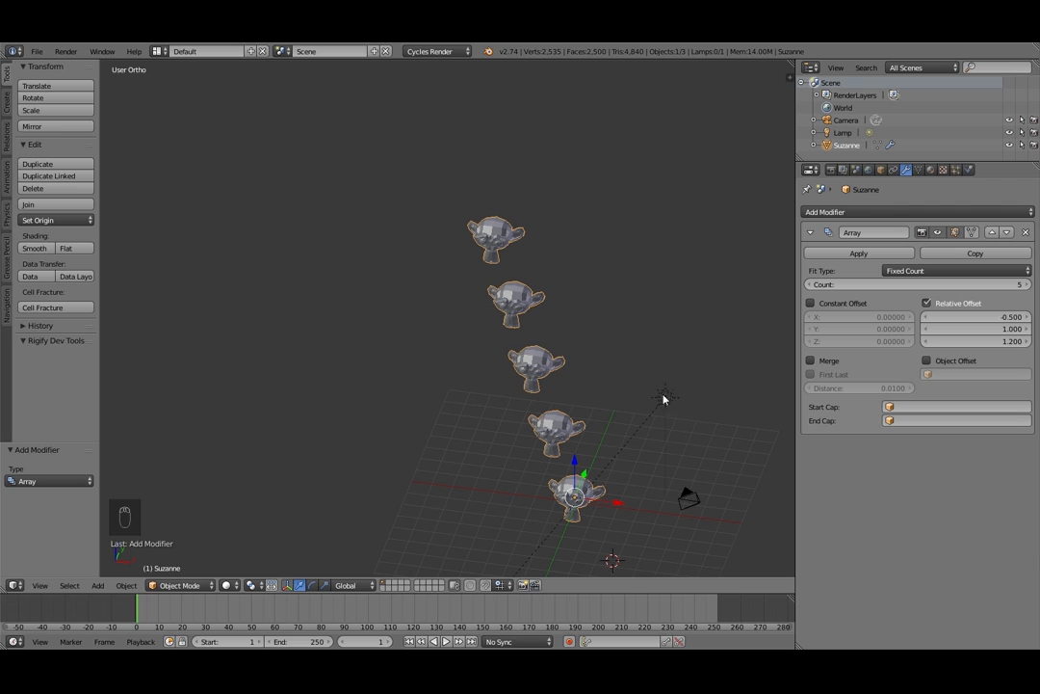
pyautogui.moveTo(646, 402); pyautogui.dragTo(733, 386, button='middle')
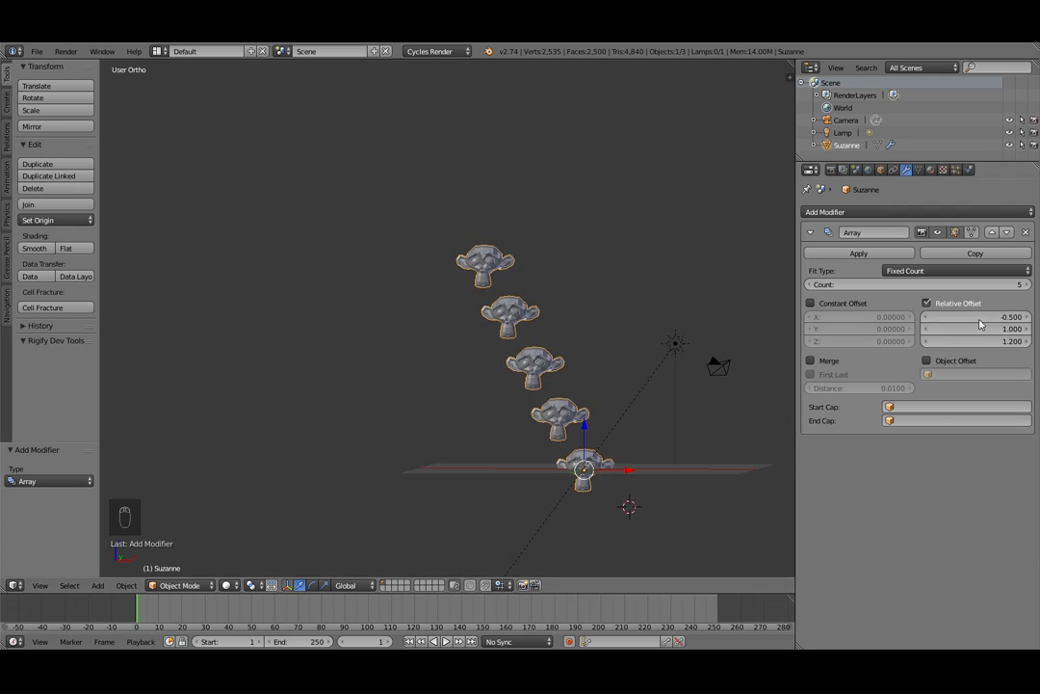
# Set the array's fixed count to 606 and bring more of the long chain of monkeys into view
pyautogui.click(940, 286)
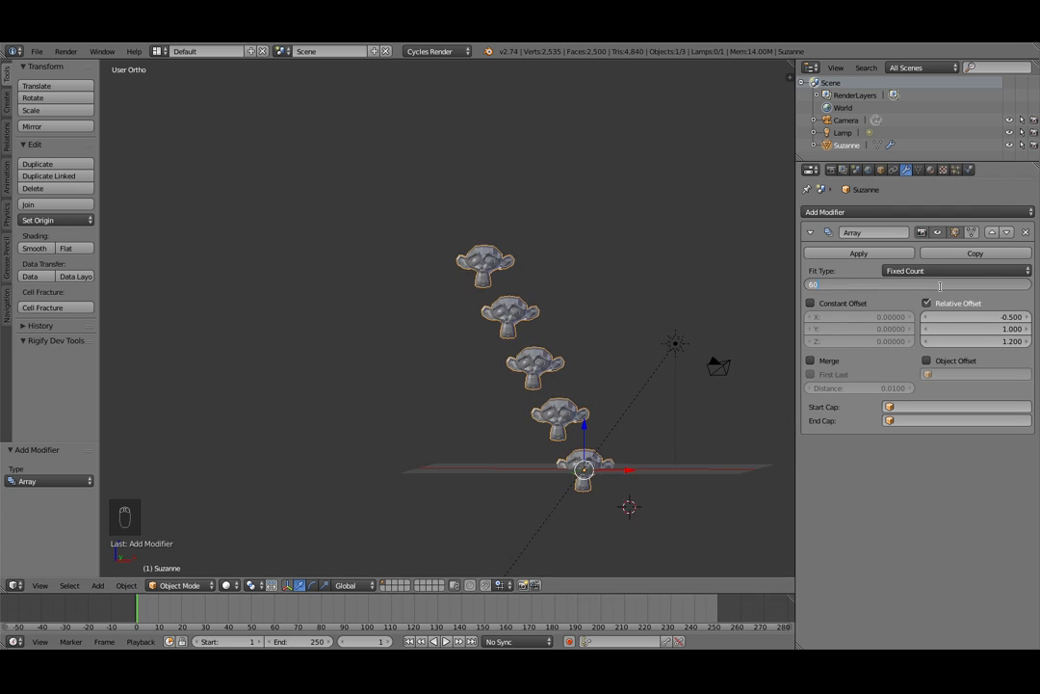
pyautogui.write('606')
pyautogui.press('Return')
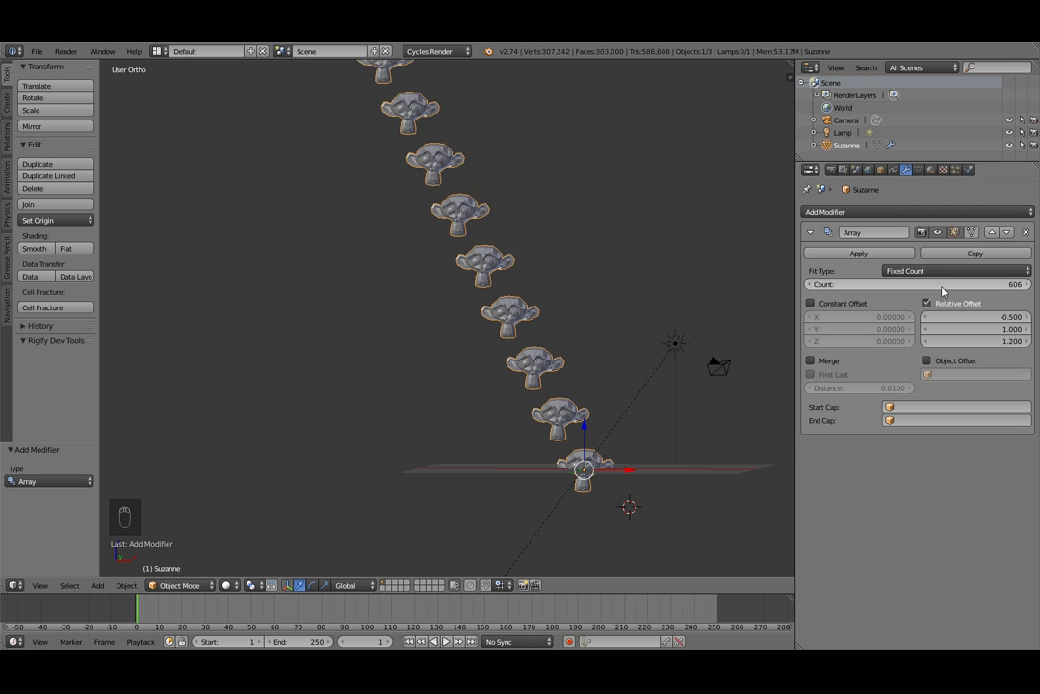
pyautogui.scroll(-5, 640, 377)
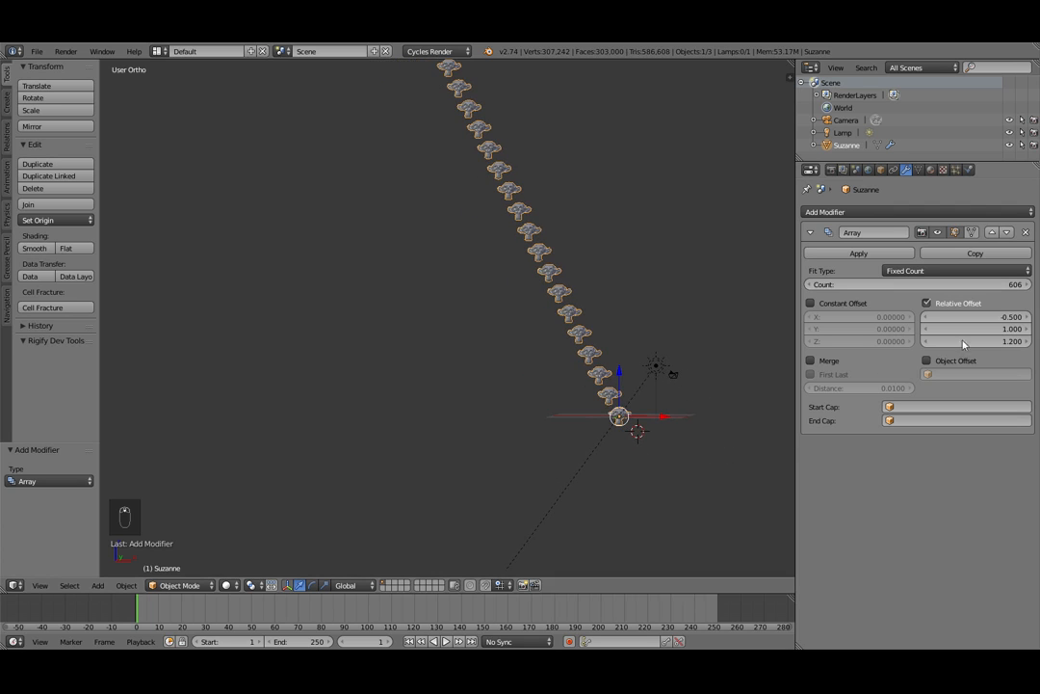
# Reduce the array's fixed count to 6 monkeys
pyautogui.click(984, 286)
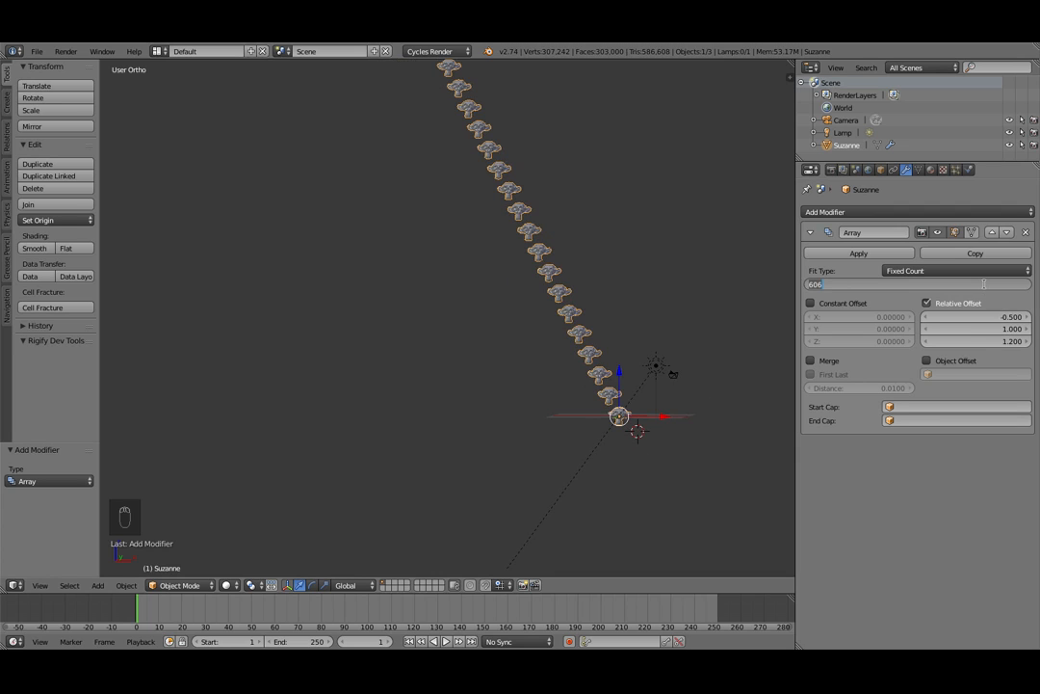
pyautogui.write('6')
pyautogui.press('Return')
pyautogui.scroll(2, 762, 389)
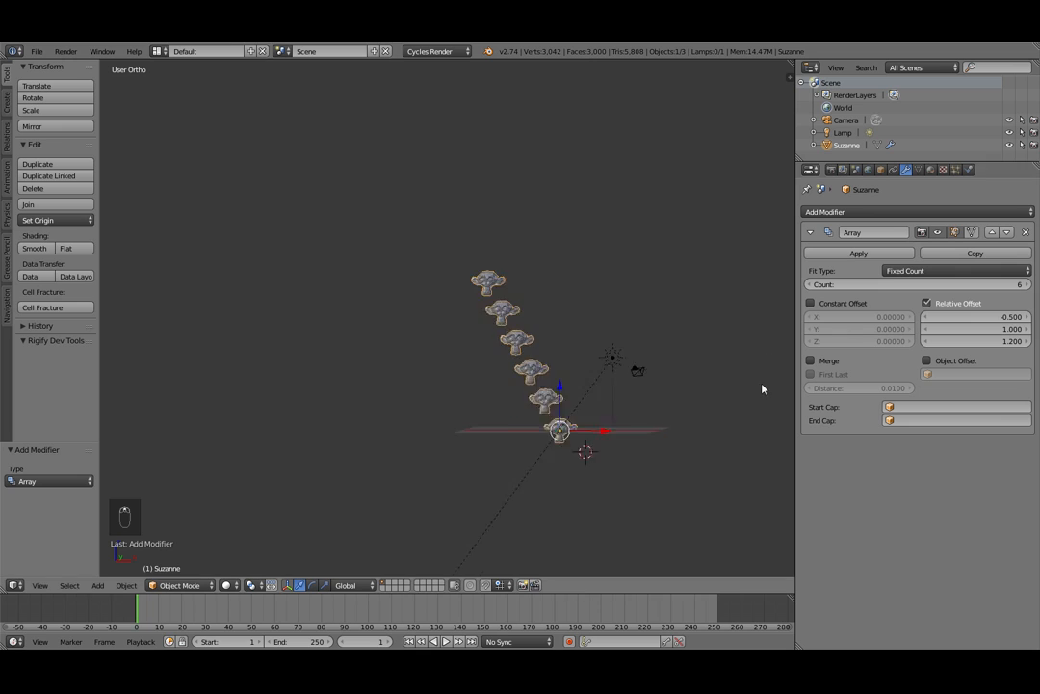
pyautogui.scroll(1, 762, 389)
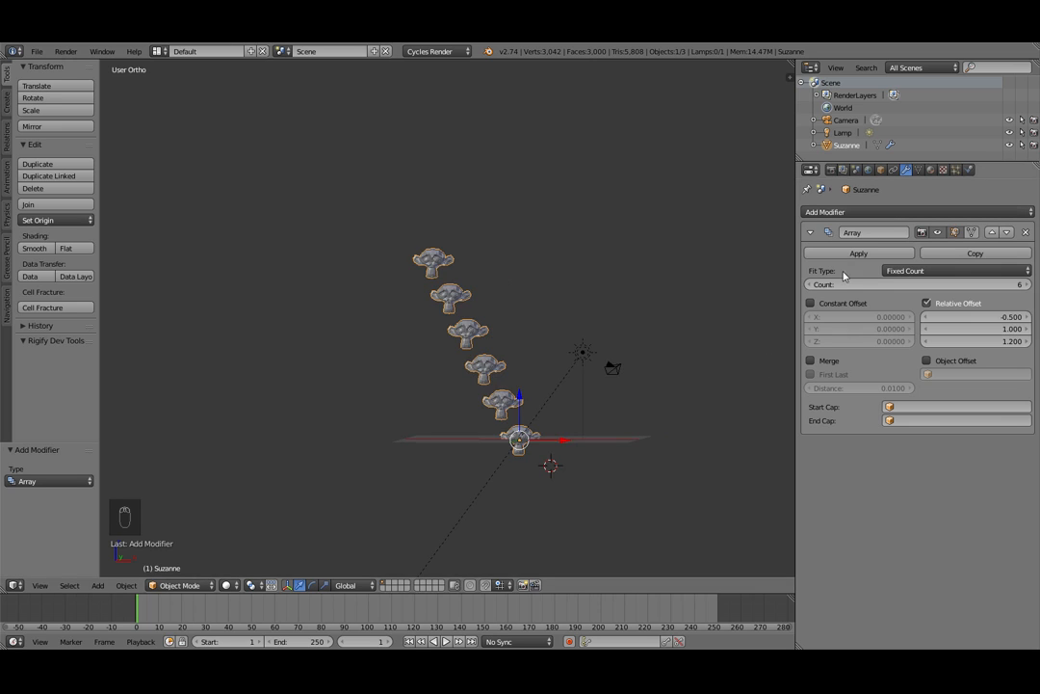
# Add a second Array modifier to the monkey and set its relative offset to 0 on X and 1 on Y
pyautogui.click(828, 212)
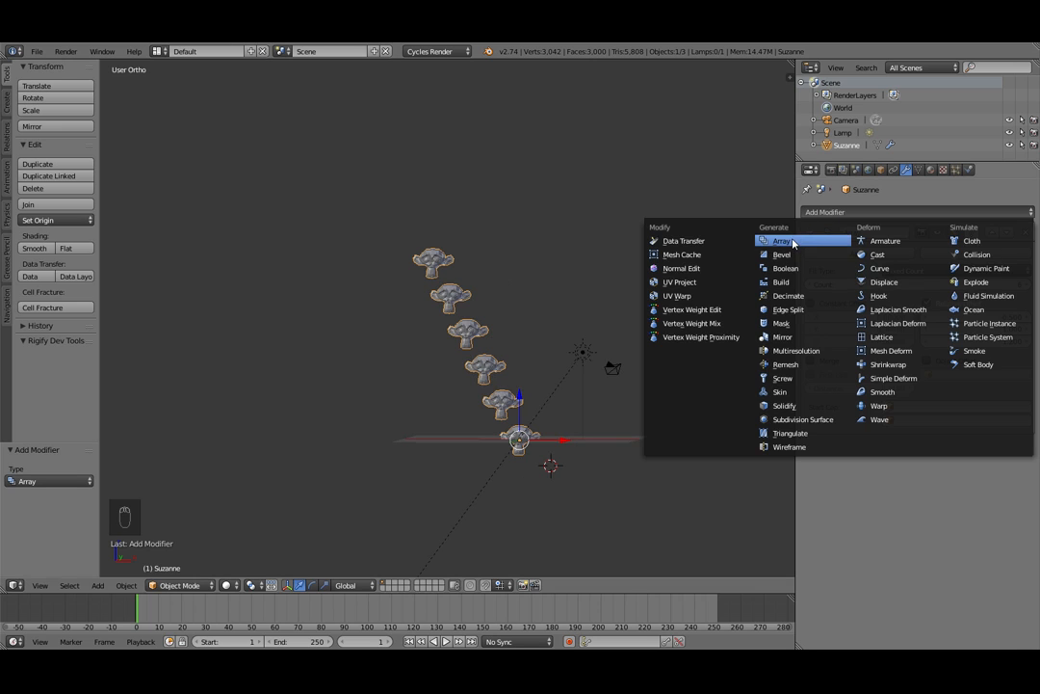
pyautogui.click(793, 243)
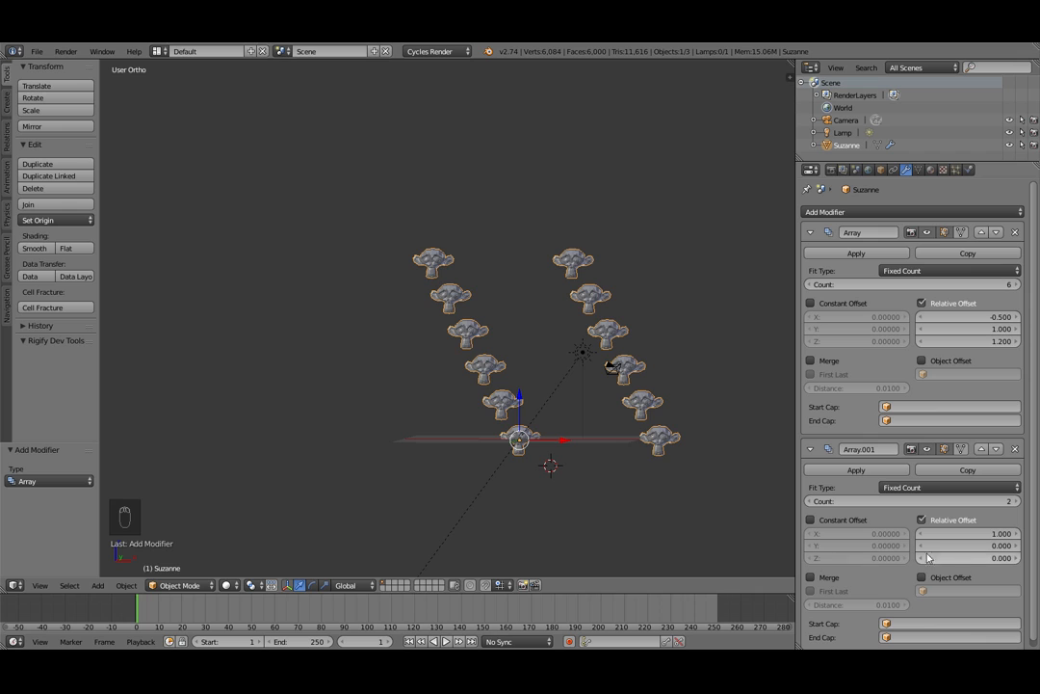
pyautogui.click(998, 533)
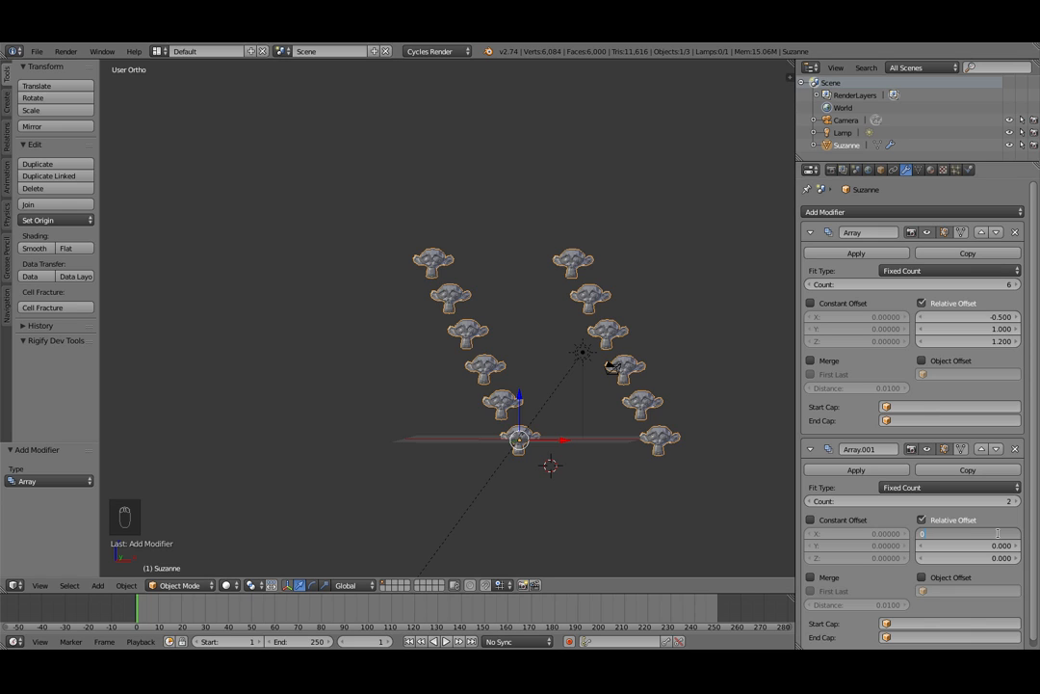
pyautogui.write('0')
pyautogui.press('Return')
pyautogui.click(969, 545)
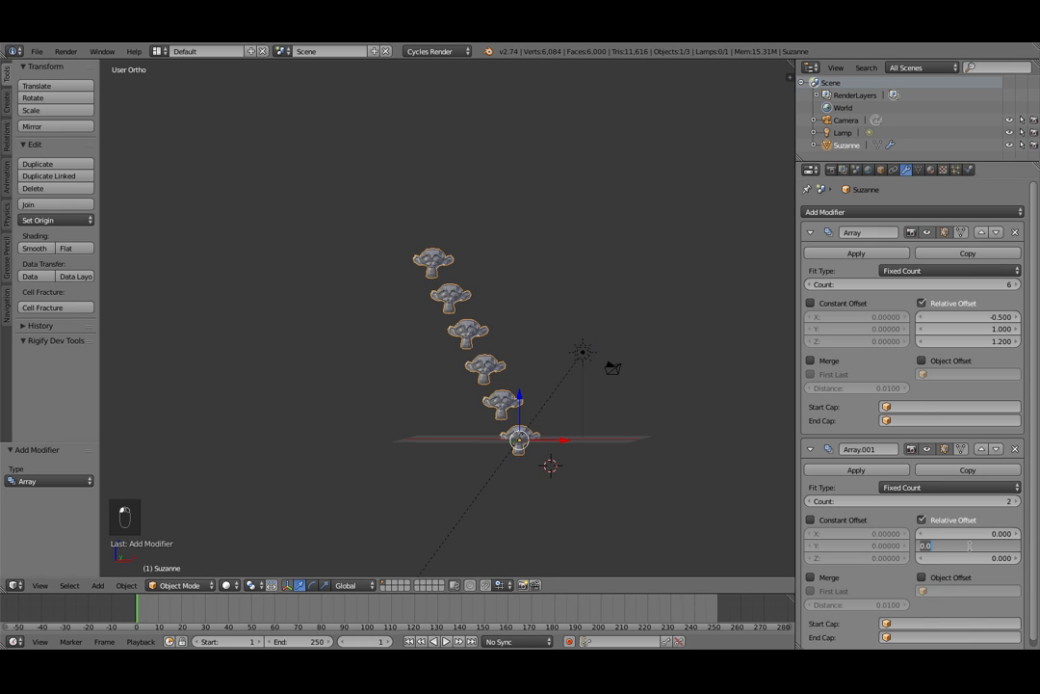
pyautogui.write('1')
pyautogui.press('Return')
# Set the second array's relative offset to -1 on both X and Y
pyautogui.click(953, 535)
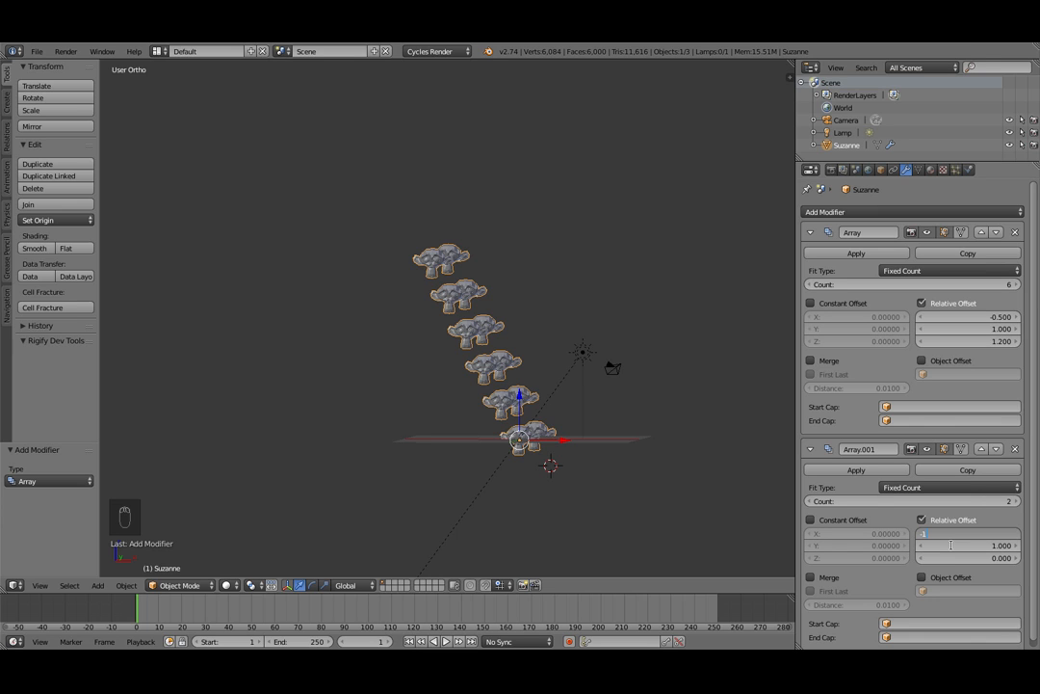
pyautogui.write('-1')
pyautogui.press('Return')
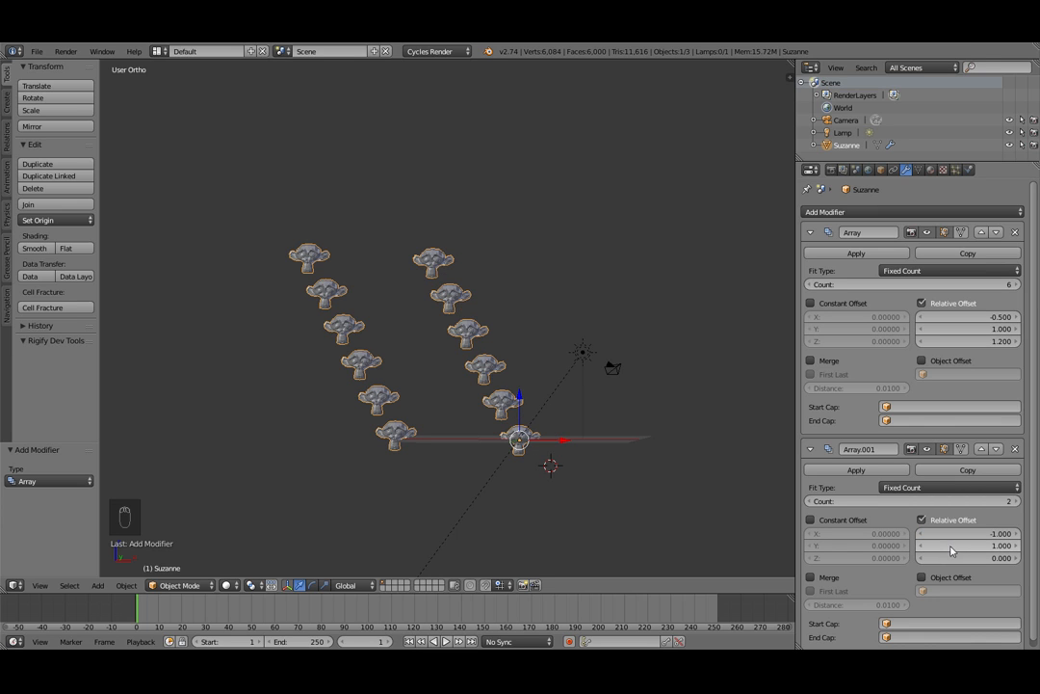
pyautogui.click(987, 546)
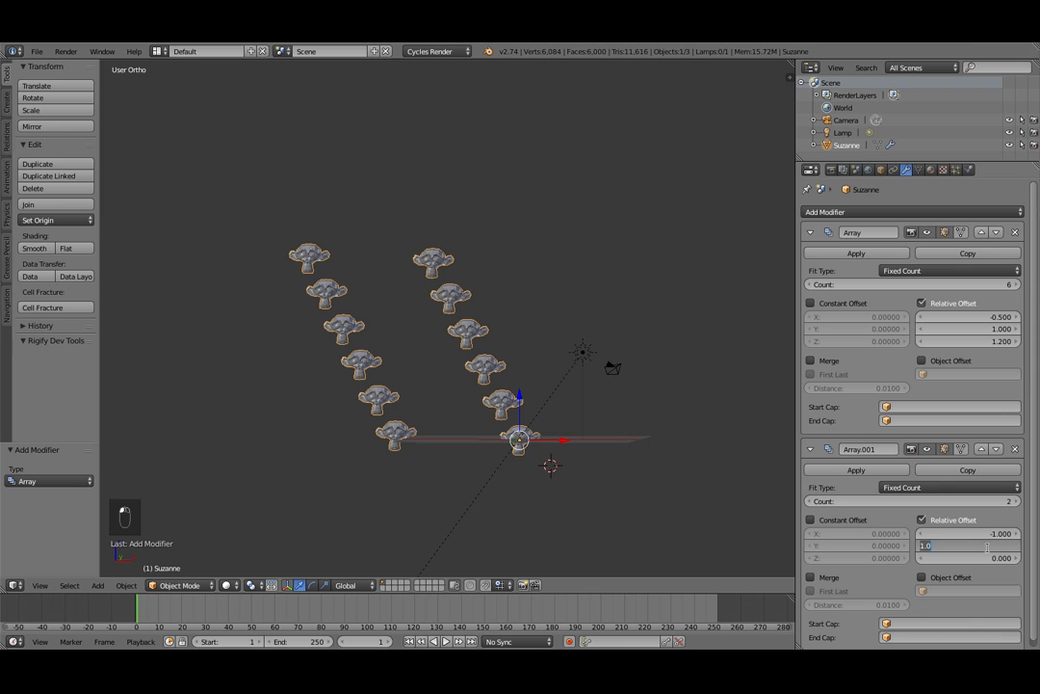
pyautogui.press('BackSpace')
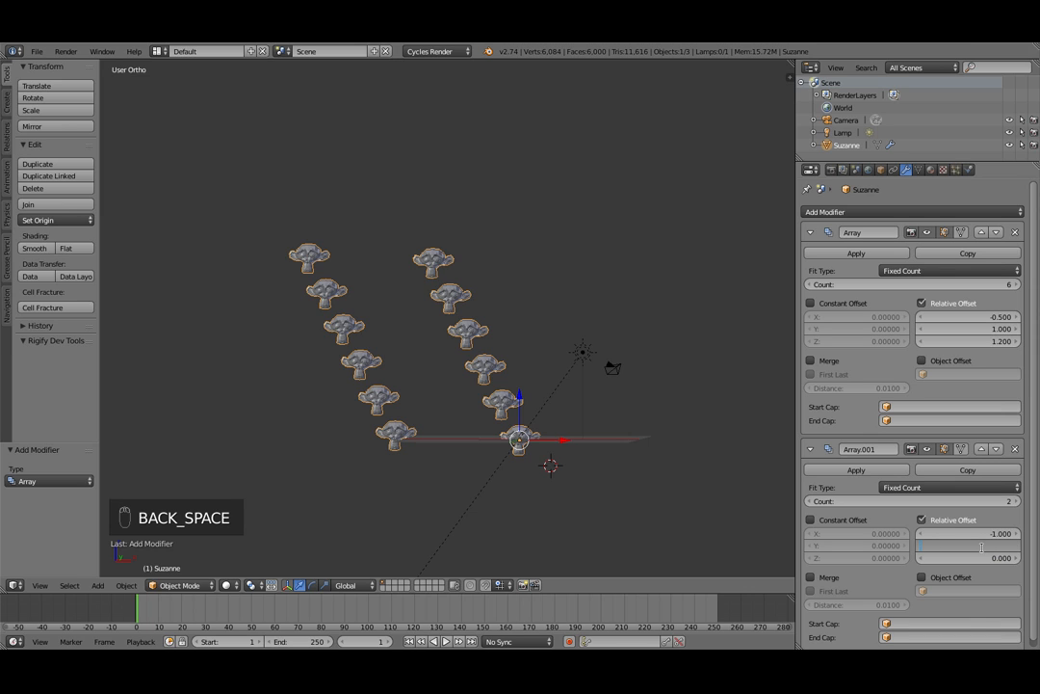
pyautogui.press('Return')
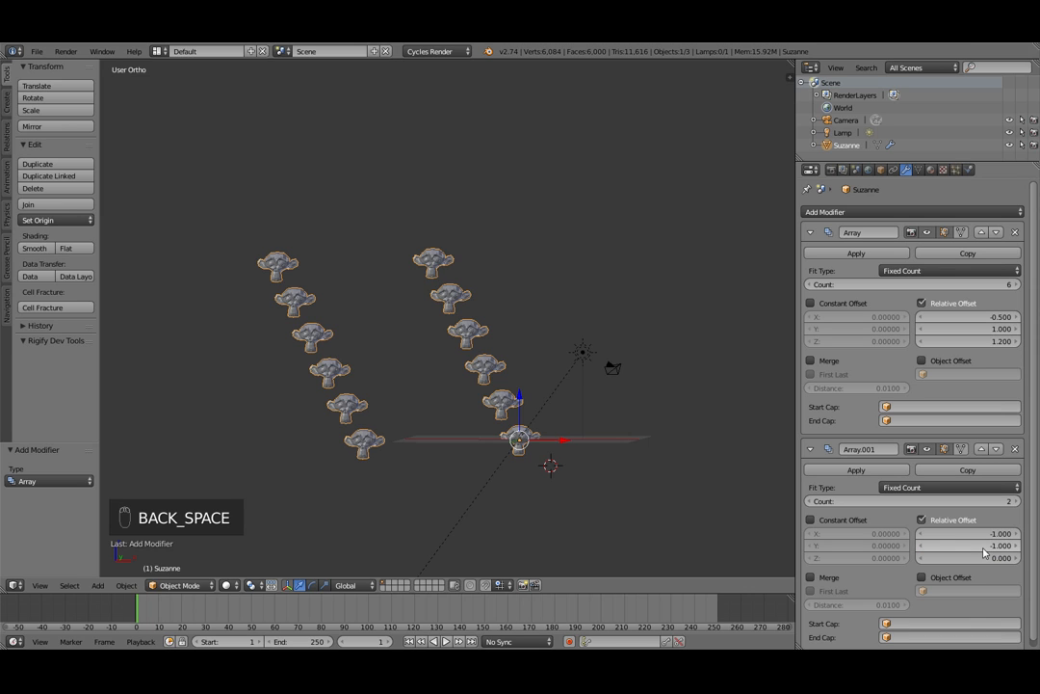
pyautogui.moveTo(476, 424); pyautogui.dragTo(470, 466, button='middle')
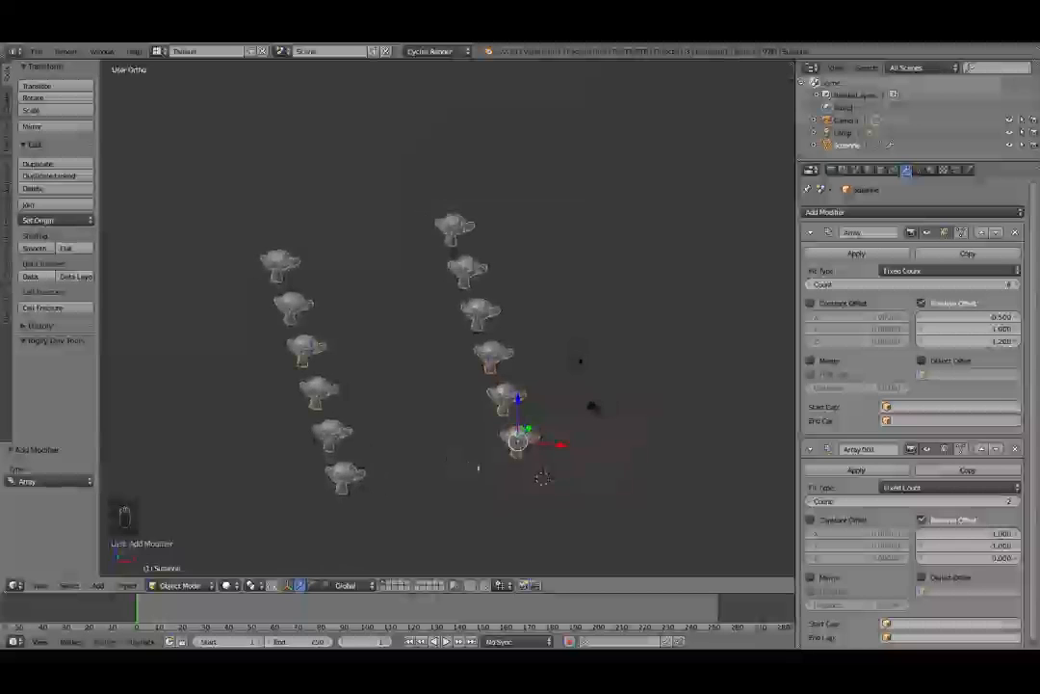
# Set the second array's relative Z offset to 1 so the duplicated column is raised
pyautogui.click(980, 558)
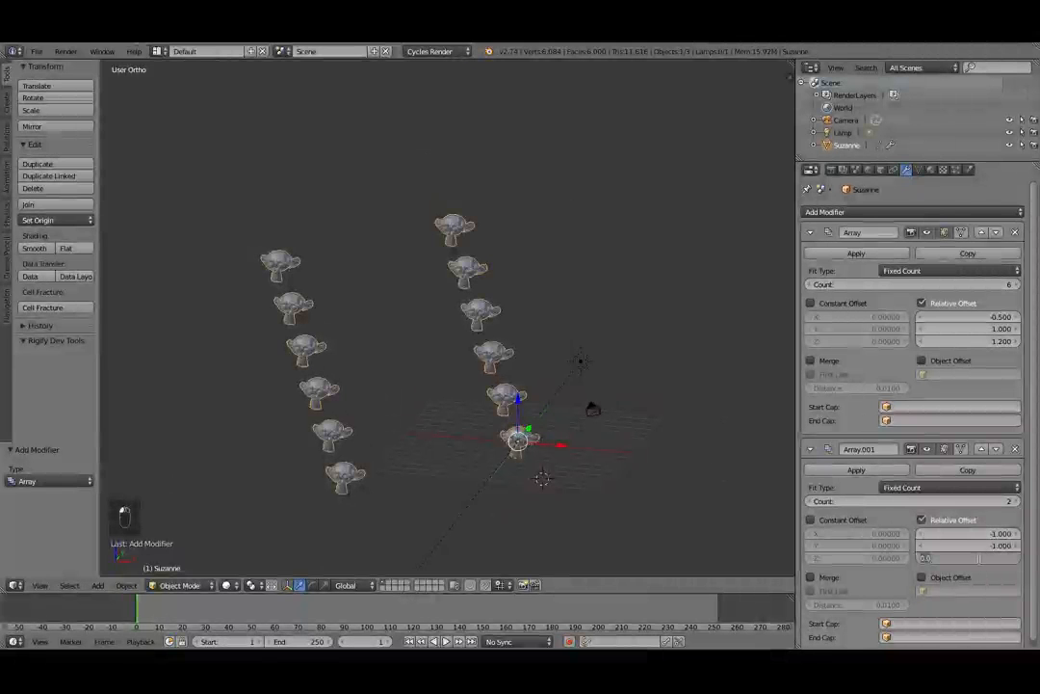
pyautogui.write('1')
pyautogui.press('Return')
pyautogui.moveTo(713, 500); pyautogui.dragTo(743, 482, button='middle')
pyautogui.scroll(-4, 743, 482)
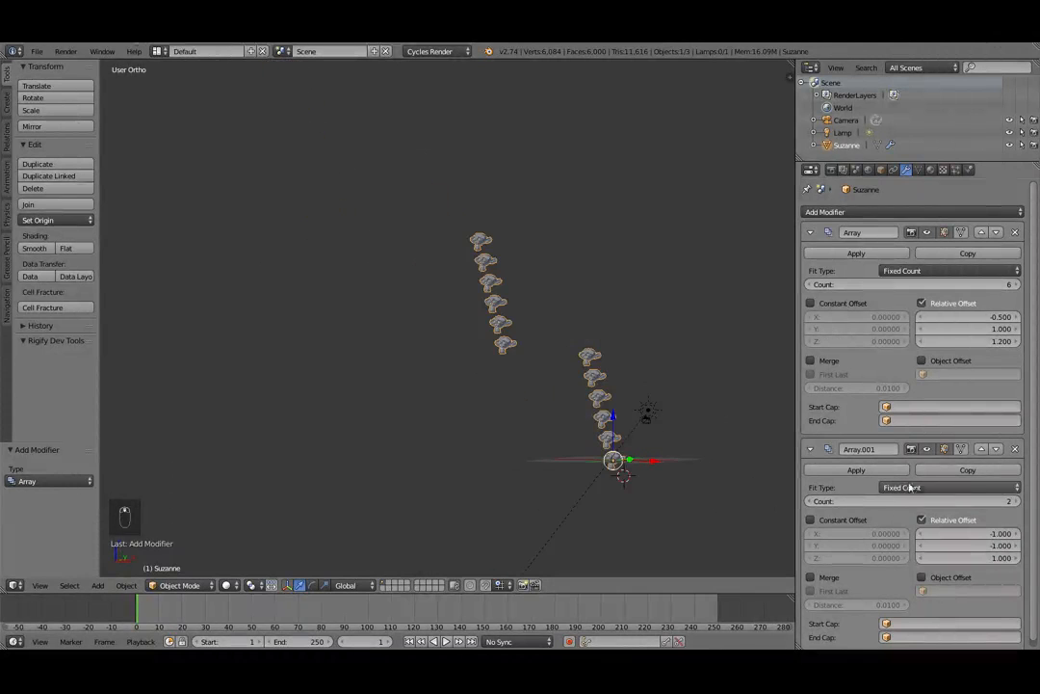
# Raise the second array's count to 4 and the first array's count to 7
pyautogui.click(1014, 501)
pyautogui.click(1015, 501)
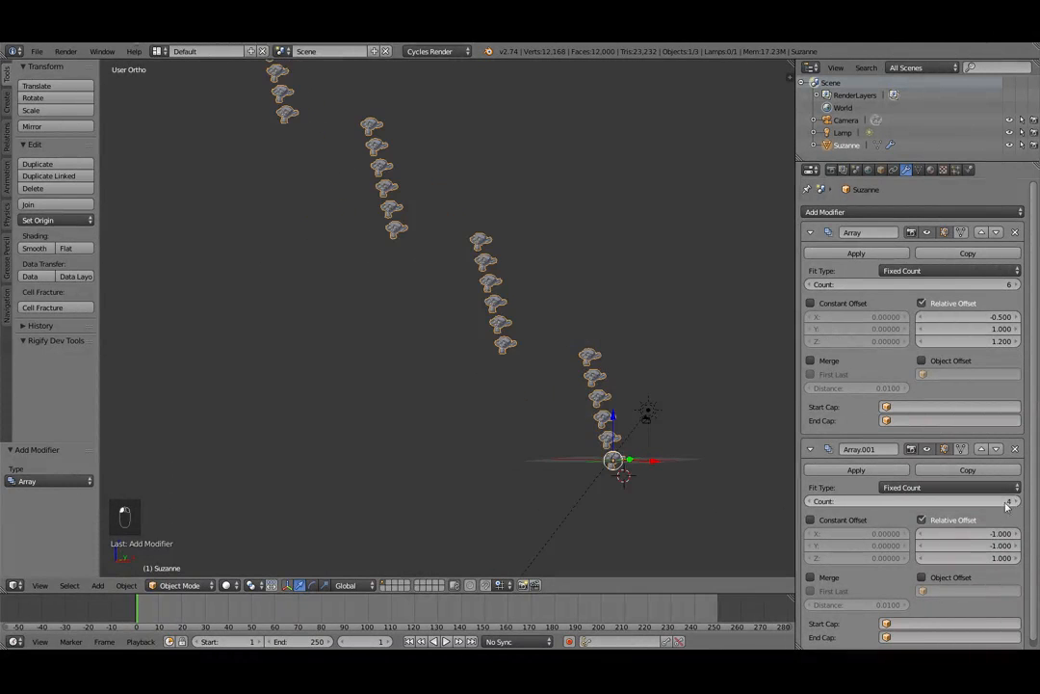
pyautogui.scroll(-3, 650, 470)
pyautogui.click(1014, 284)
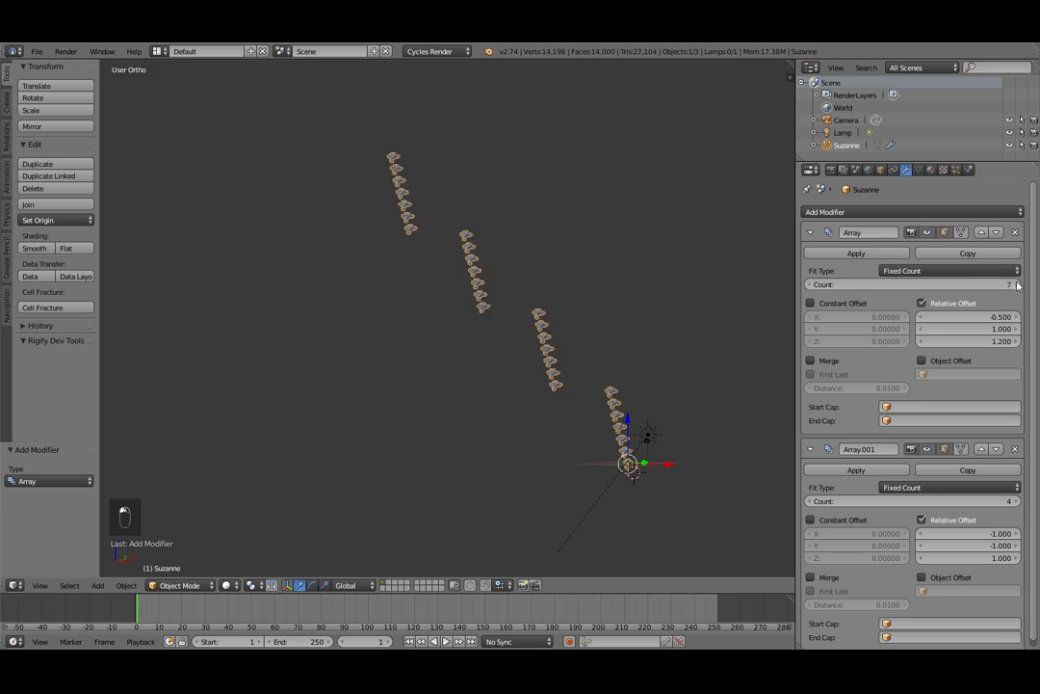
pyautogui.moveTo(523, 383); pyautogui.dragTo(484, 429, button='middle')
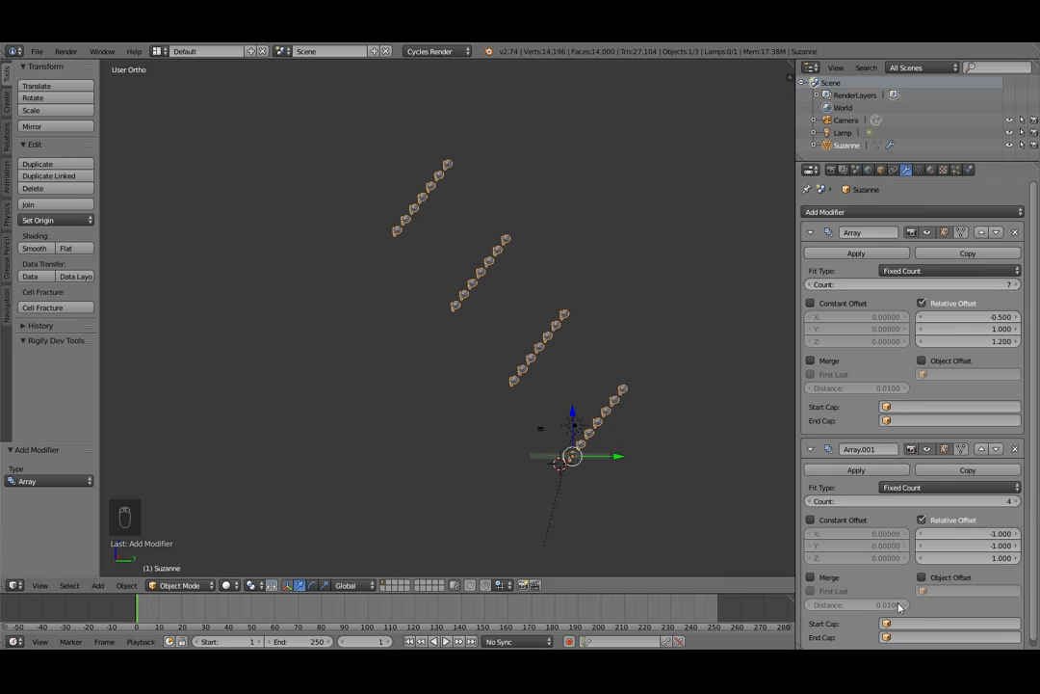
# Enable Object Offset on the second Array modifier without assigning an object
pyautogui.click(929, 590)
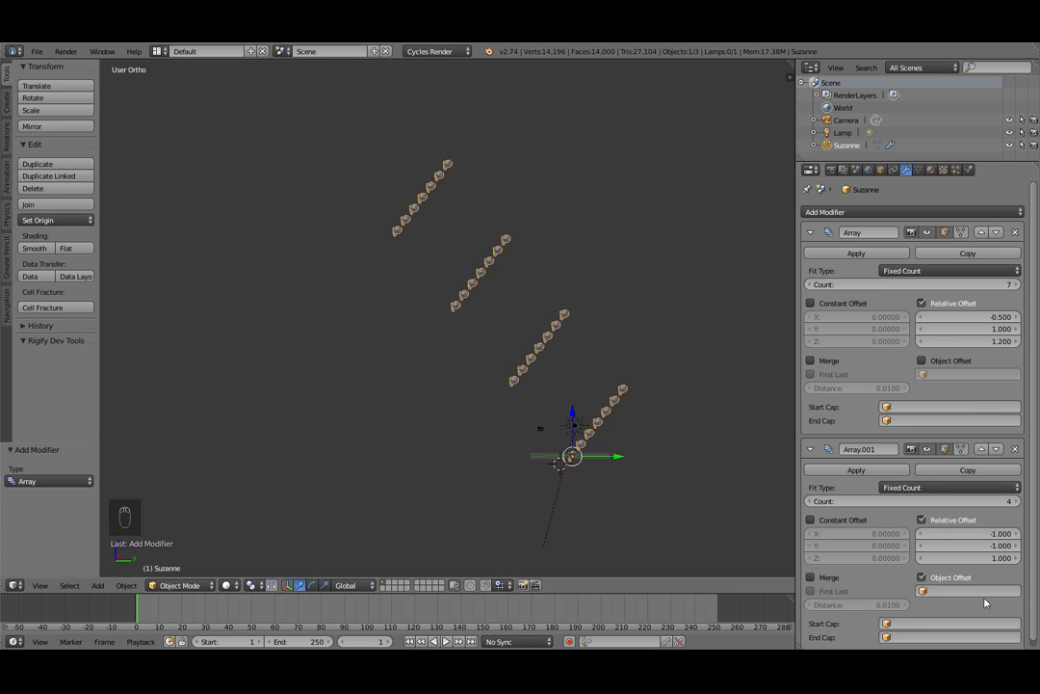
pyautogui.moveTo(553, 356); pyautogui.dragTo(626, 382, button='middle')
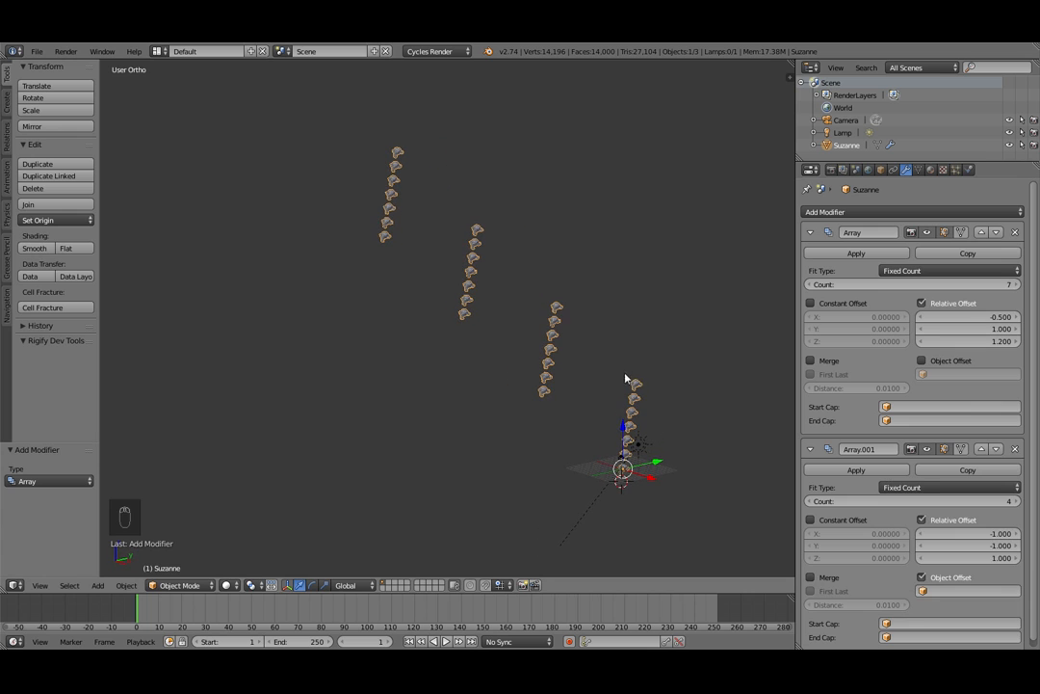
pyautogui.scroll(3, 654, 420)
pyautogui.scroll(-2, 653, 421)
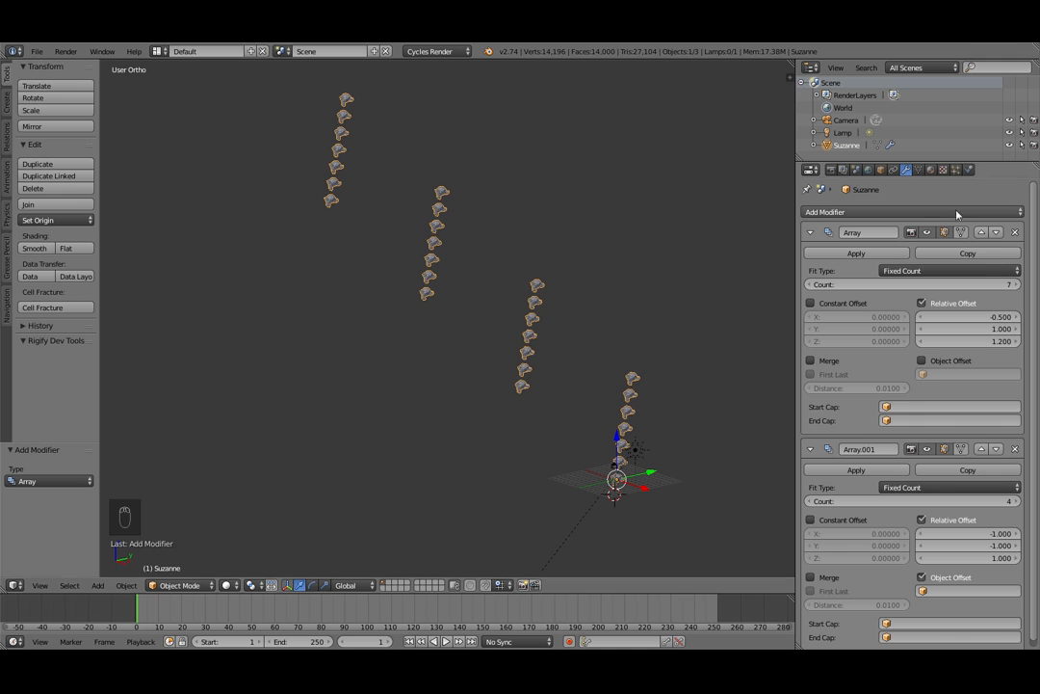
# Inspect the rows of monkeys from the front and collapse the second Array modifier's settings
pyautogui.moveTo(564, 366); pyautogui.dragTo(527, 430, button='middle')
pyautogui.scroll(8, 529, 356)
pyautogui.moveTo(515, 342); pyautogui.dragTo(624, 389, button='middle')
pyautogui.scroll(-4, 614, 337)
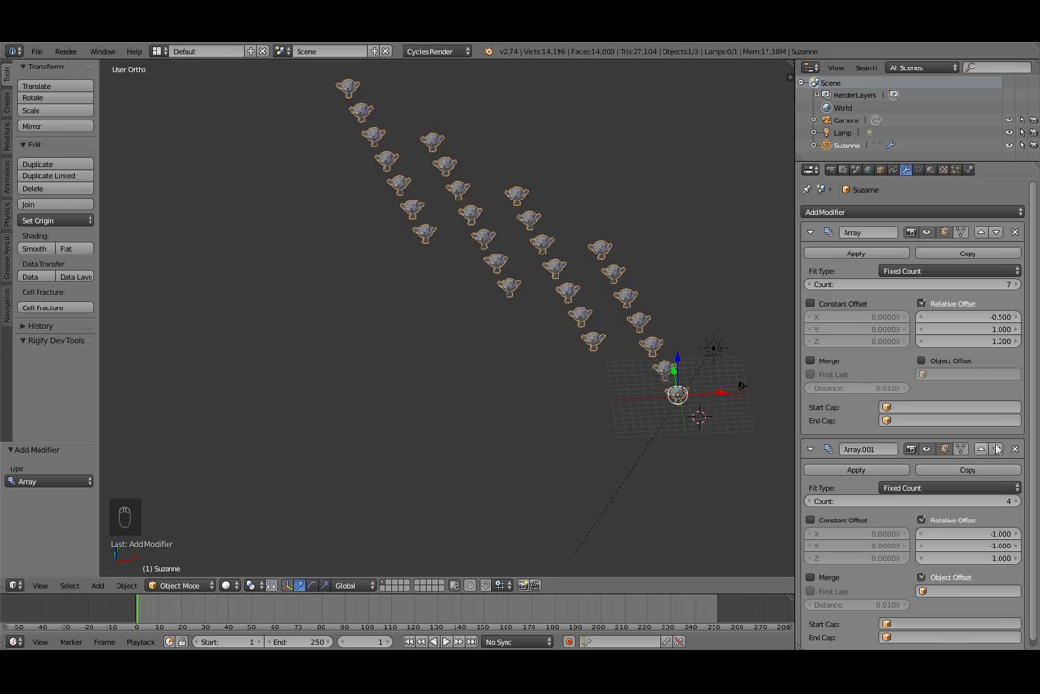
pyautogui.click(811, 451)
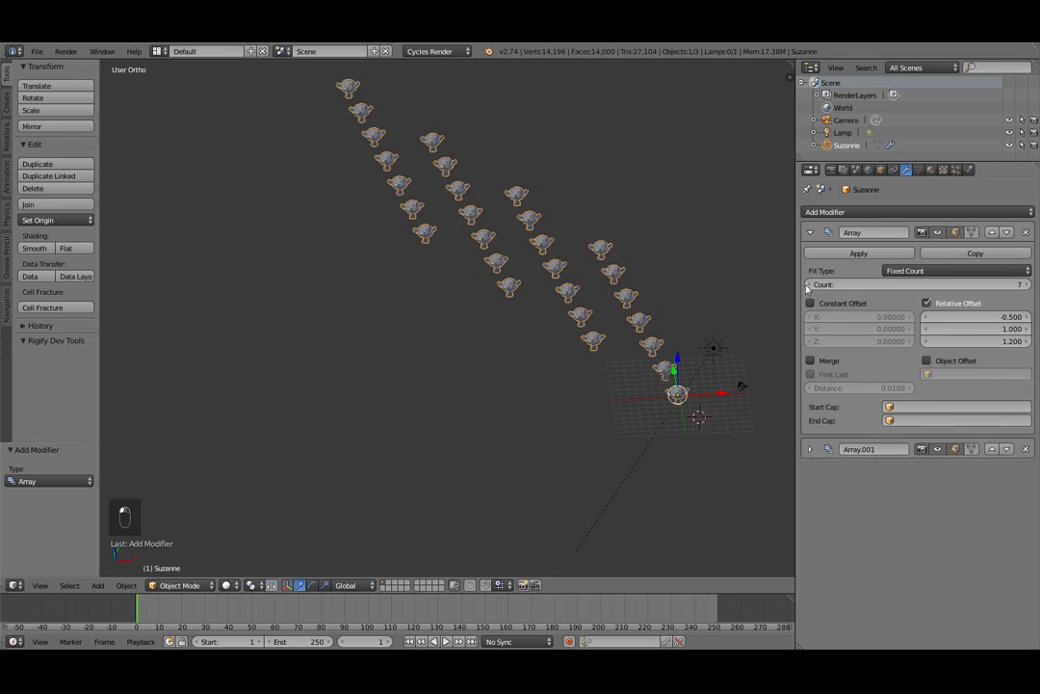
# Collapse the first Array modifier's settings and toggle its viewport visibility off and on to compare the result
pyautogui.click(810, 233)
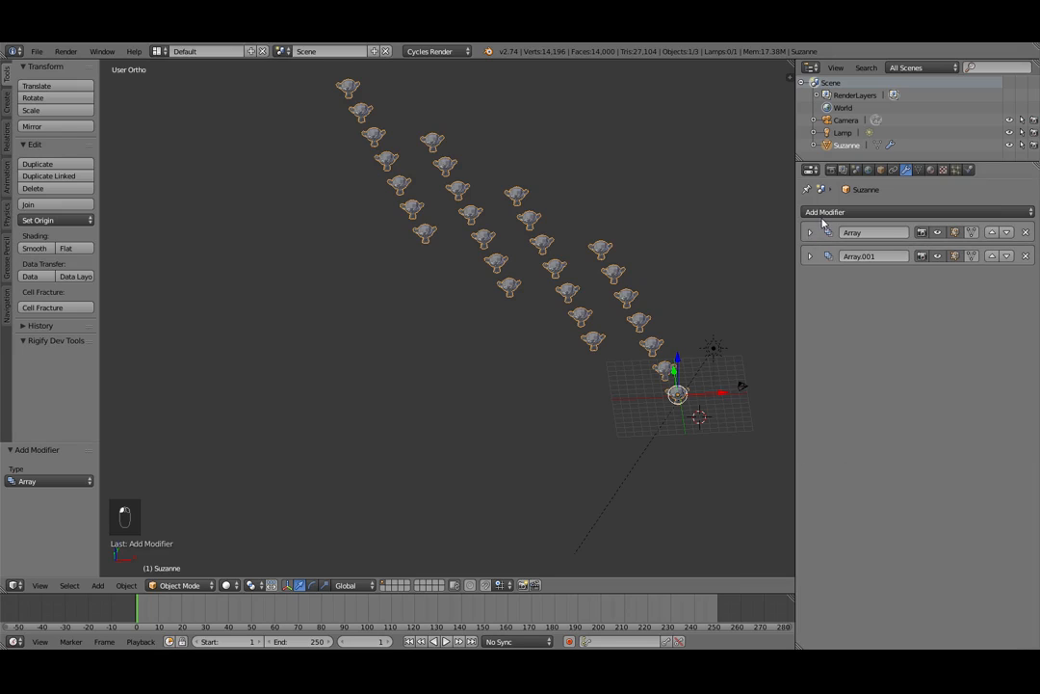
pyautogui.click(812, 234)
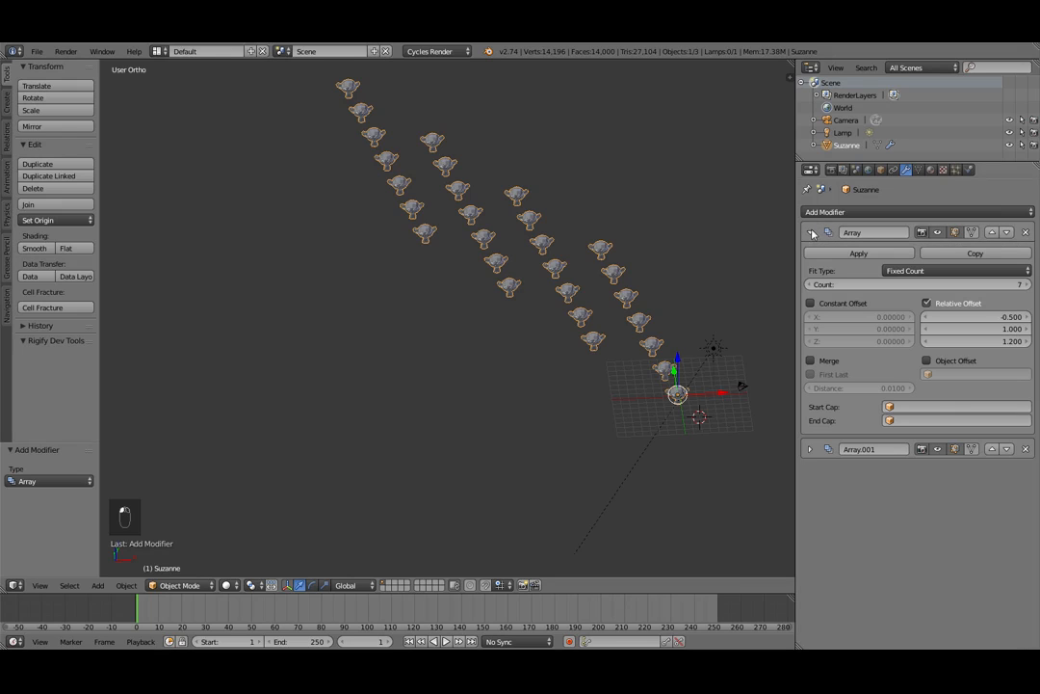
pyautogui.click(811, 233)
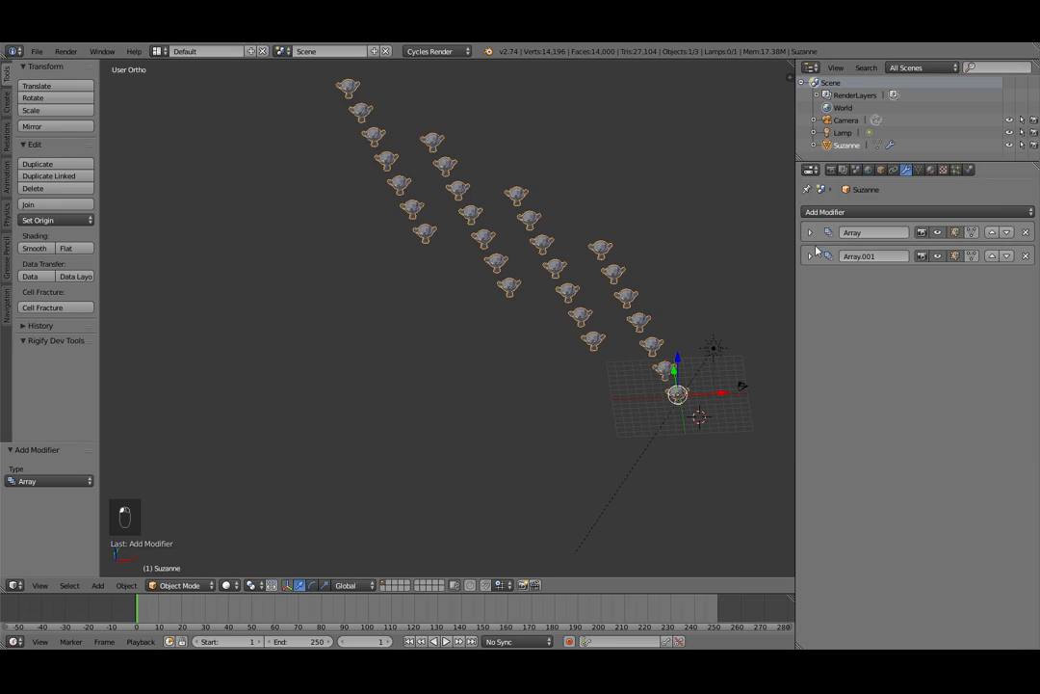
pyautogui.click(938, 233)
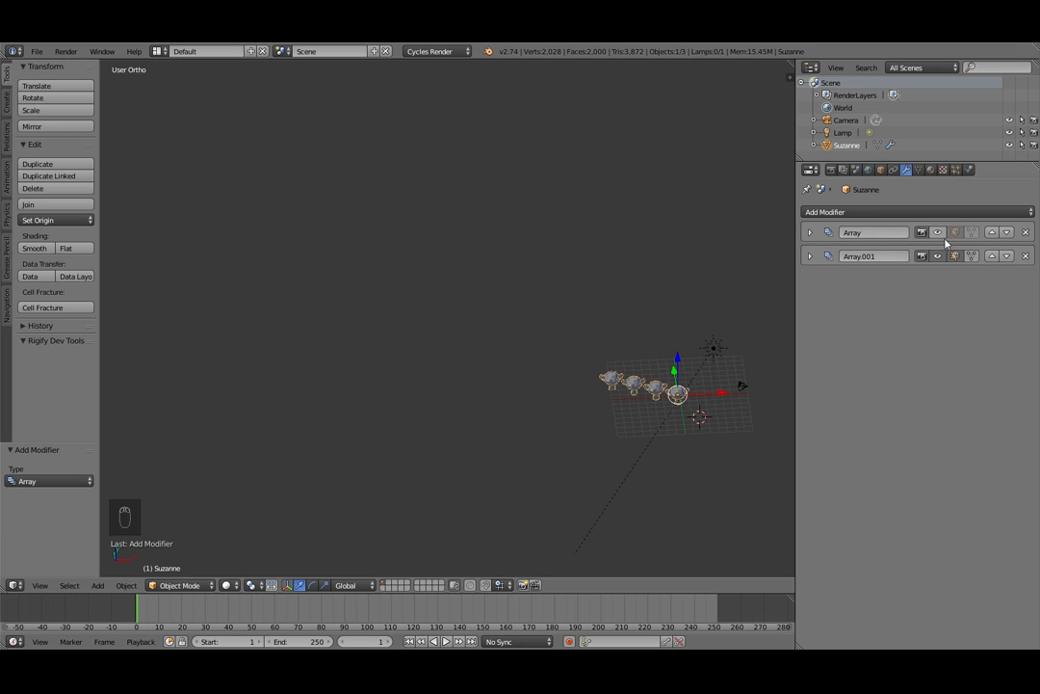
pyautogui.click(938, 233)
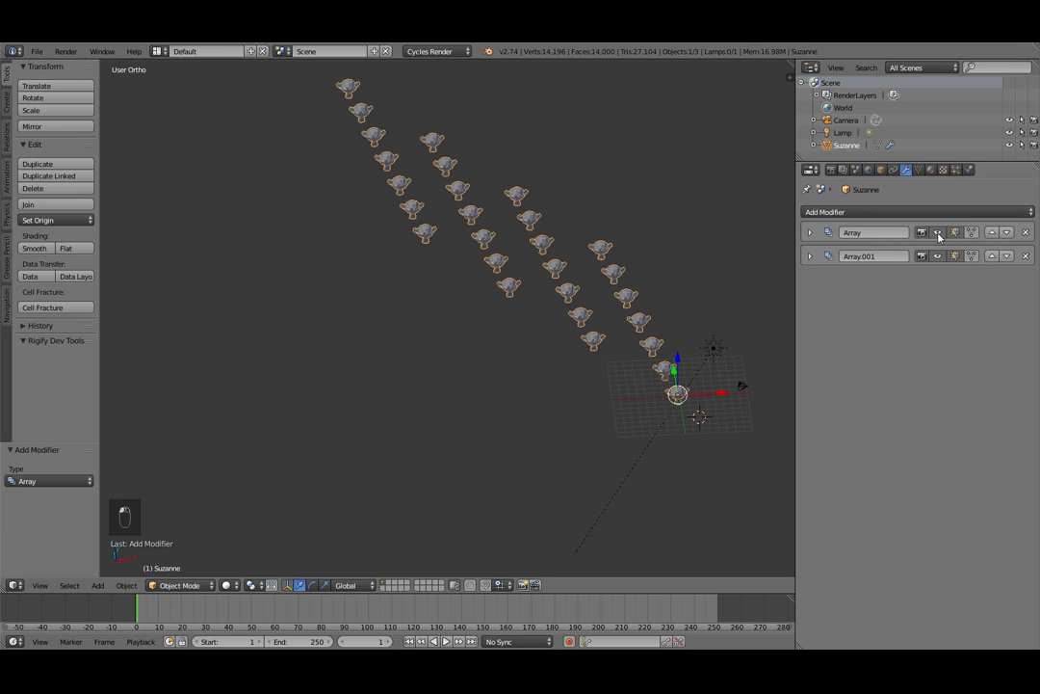
# Move the first Array modifier below the second in the stack and expand the second array's settings
pyautogui.click(1008, 232)
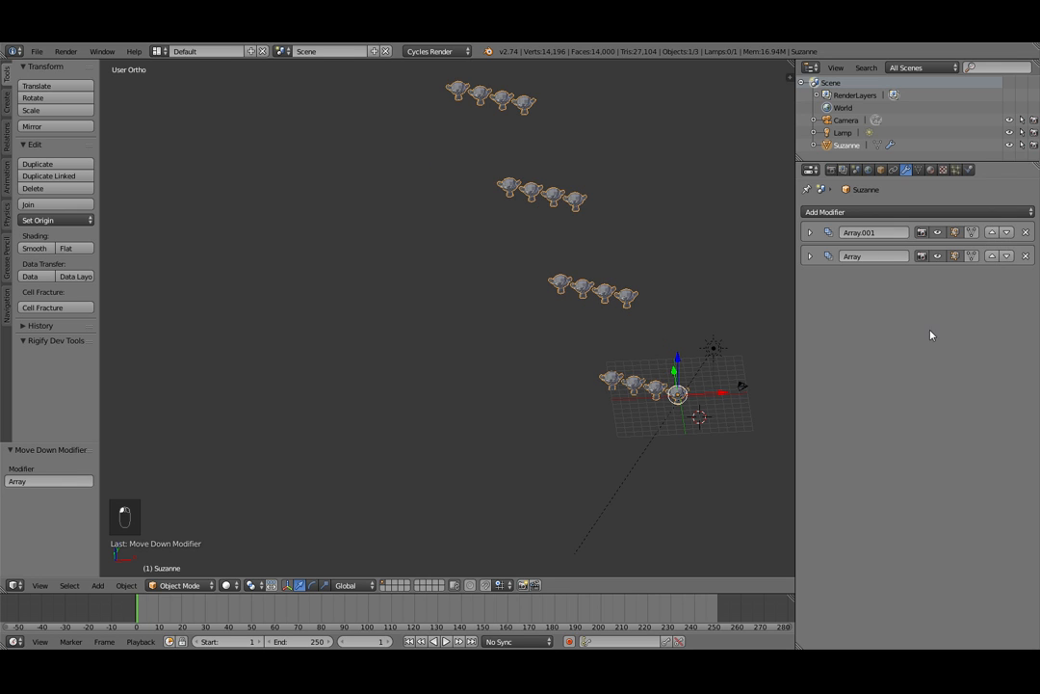
pyautogui.moveTo(622, 376)
pyautogui.mouseDown(button='middle')
pyautogui.moveTo(611, 340)
pyautogui.moveTo(540, 344)
pyautogui.moveTo(636, 361)
pyautogui.mouseUp(button='middle')
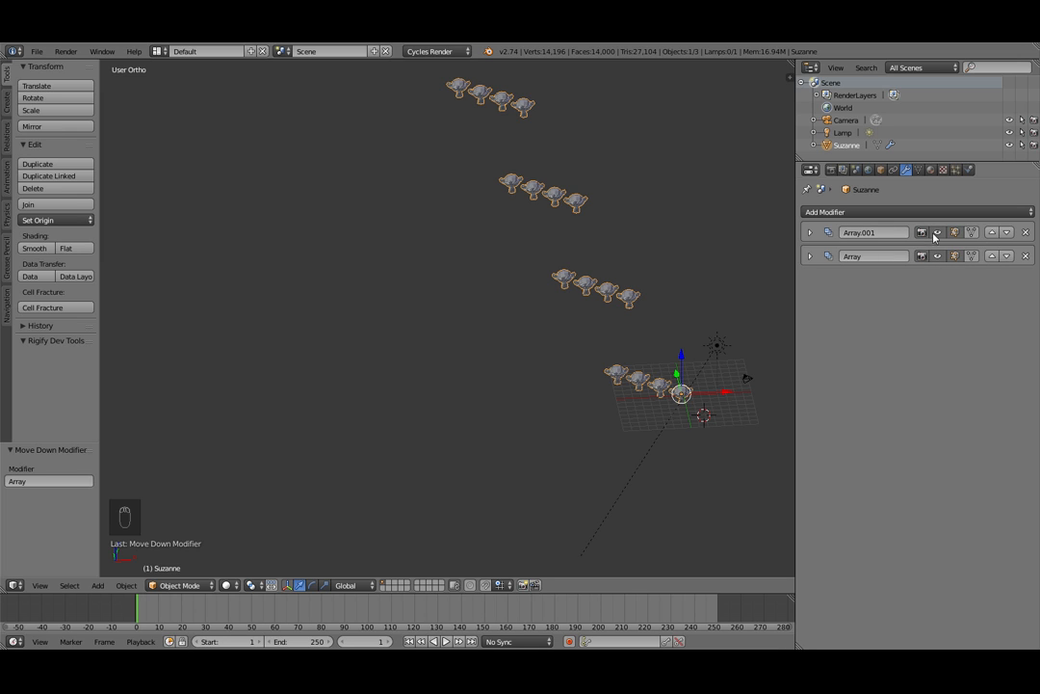
pyautogui.click(812, 232)
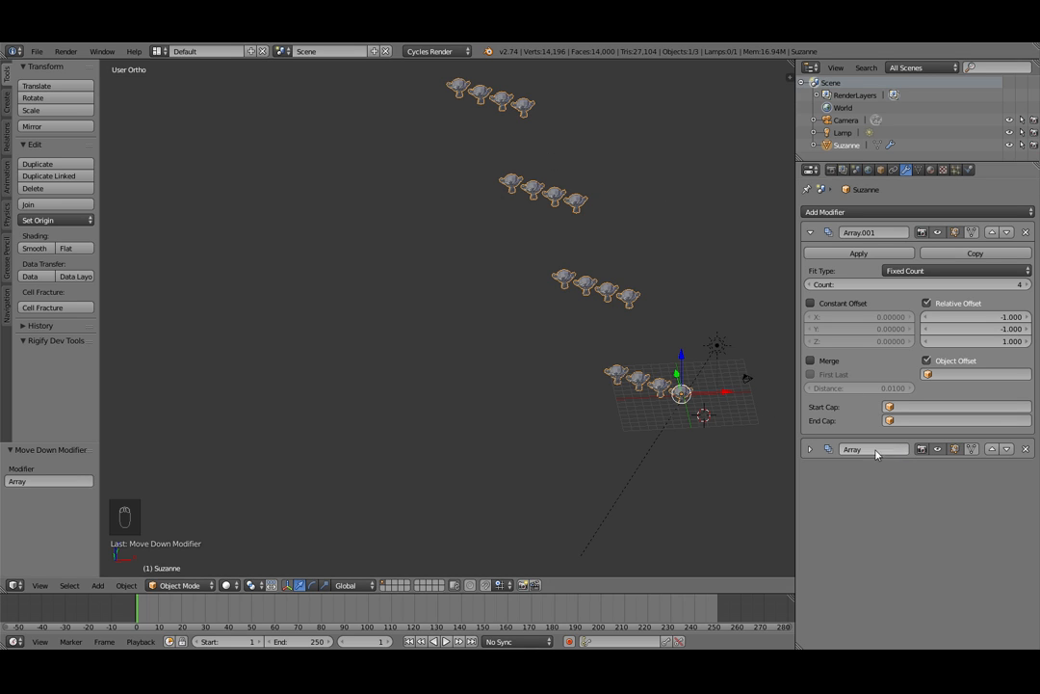
# Remove both Array modifiers from the monkey mesh
pyautogui.click(1026, 232)
pyautogui.moveTo(761, 412); pyautogui.dragTo(573, 420, button='middle')
pyautogui.click(1026, 232)
pyautogui.scroll(8, 568, 381)
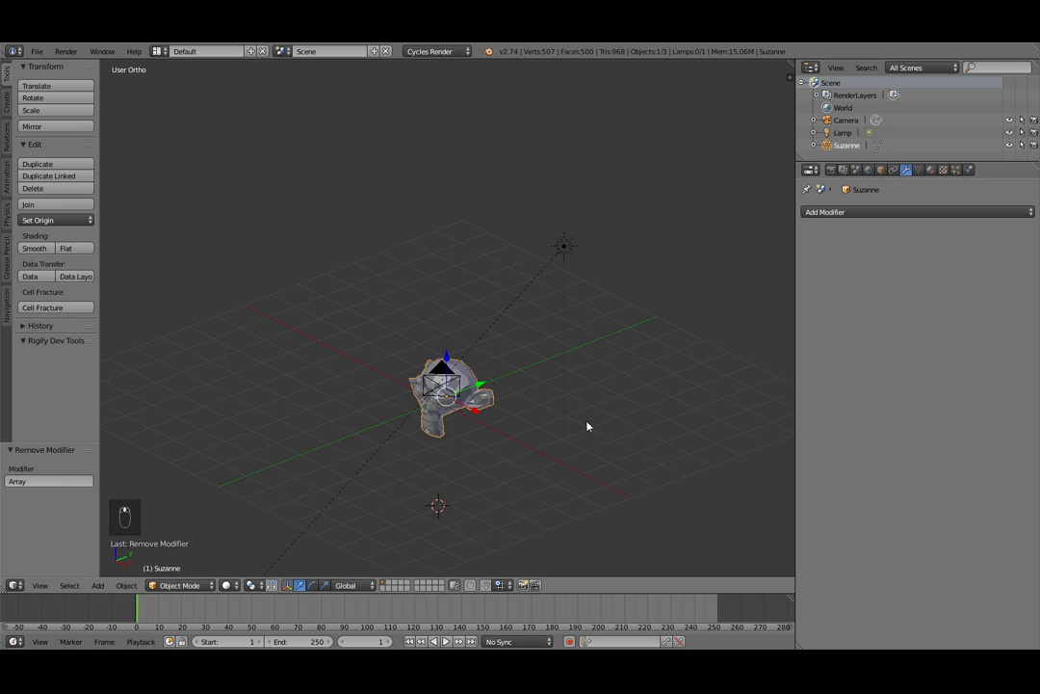
pyautogui.moveTo(501, 466); pyautogui.dragTo(568, 422, button='middle')
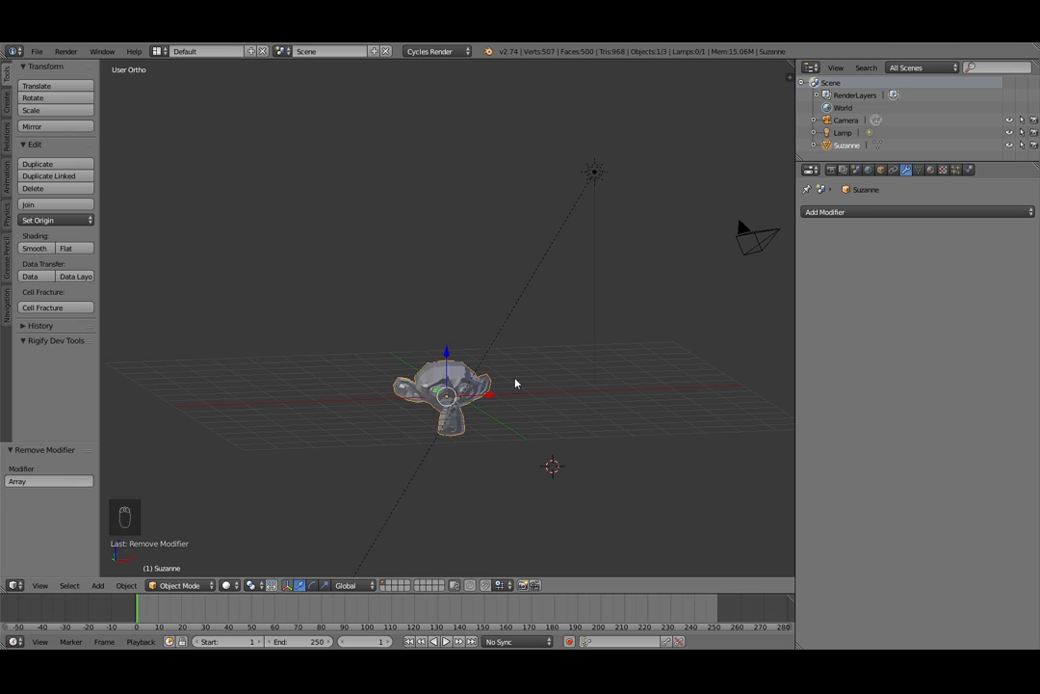
pyautogui.click(900, 213)
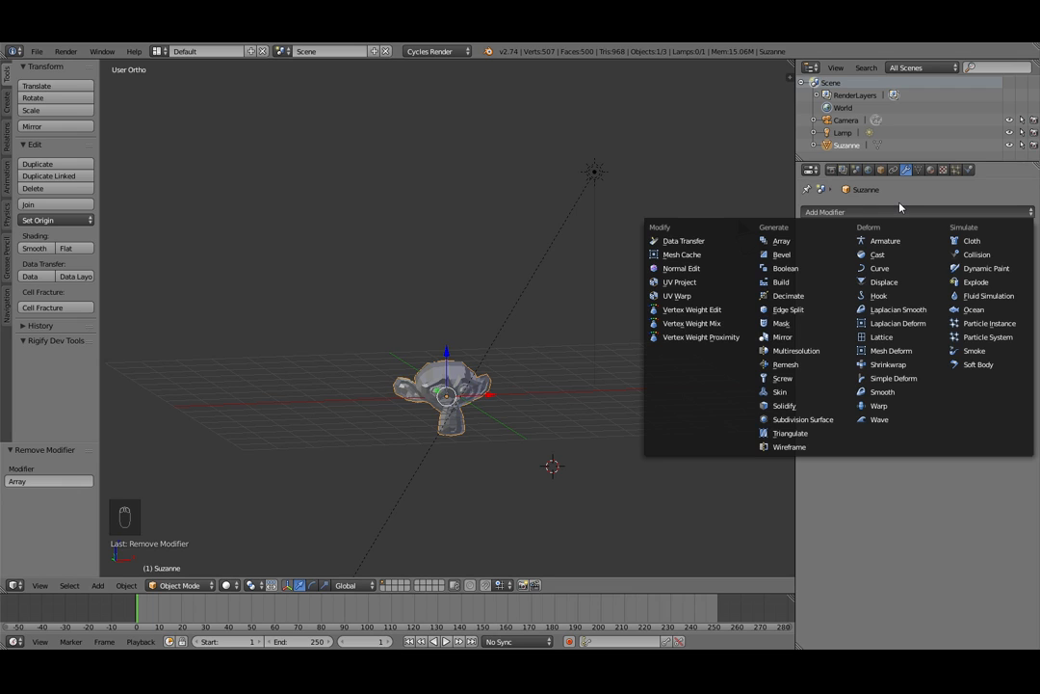
pyautogui.click(900, 209)
pyautogui.click(878, 213)
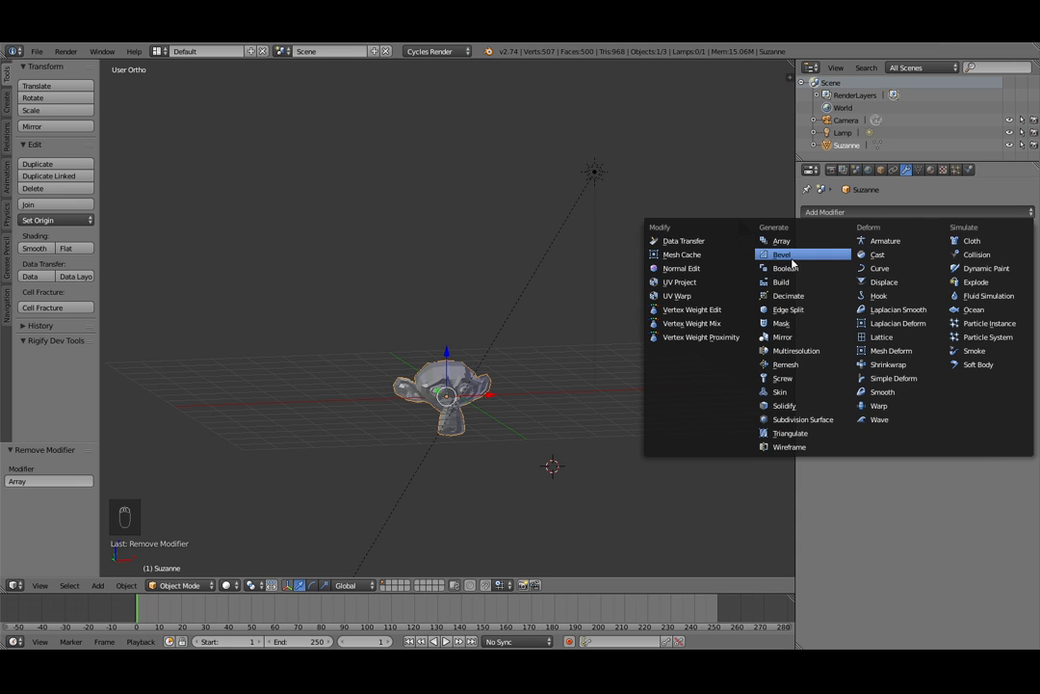
pyautogui.moveTo(512, 483); pyautogui.dragTo(453, 510, button='middle')
pyautogui.scroll(5, 473, 450)
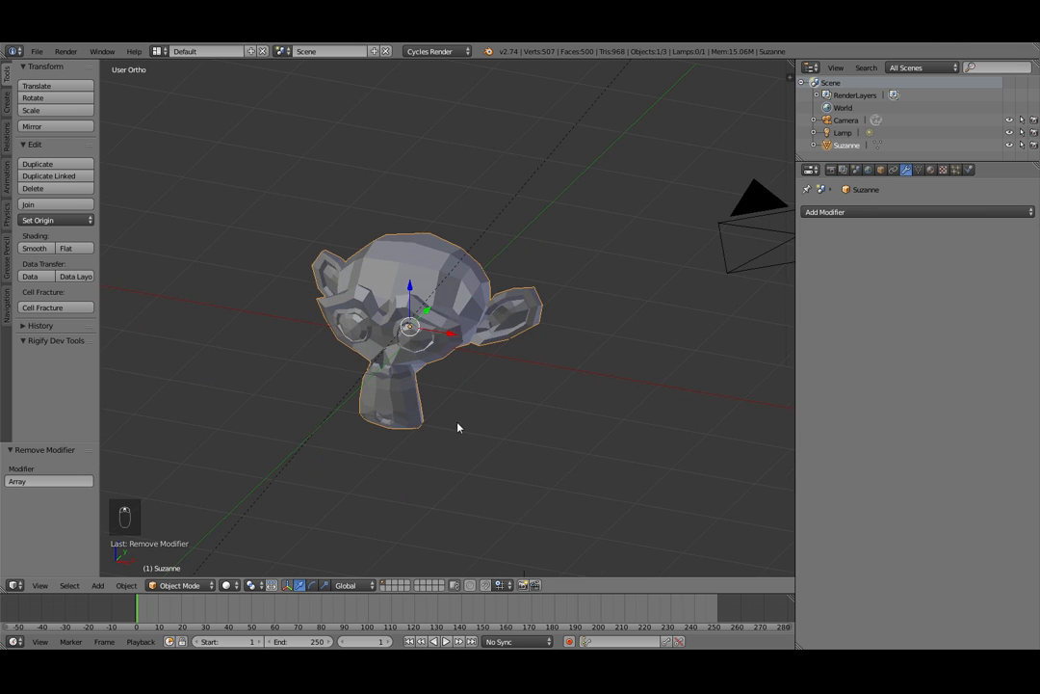
pyautogui.scroll(-3, 495, 539)
# Deselect the monkey and add a mesh cube to the scene
pyautogui.moveTo(496, 539); pyautogui.dragTo(588, 423, button='middle')
pyautogui.press('a')
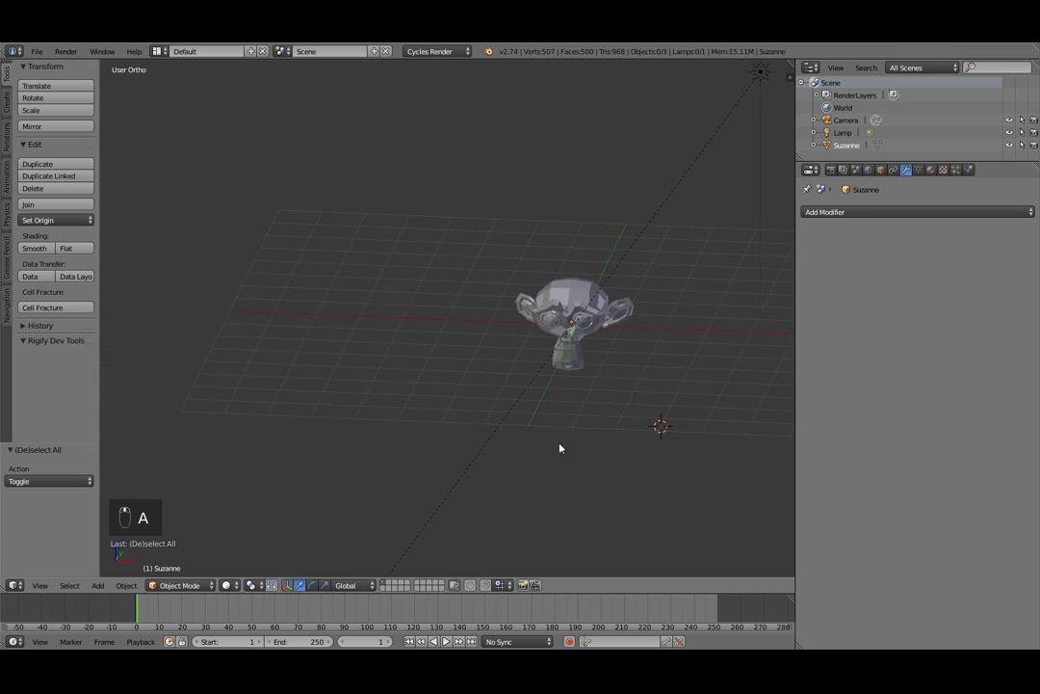
pyautogui.click(105, 585)
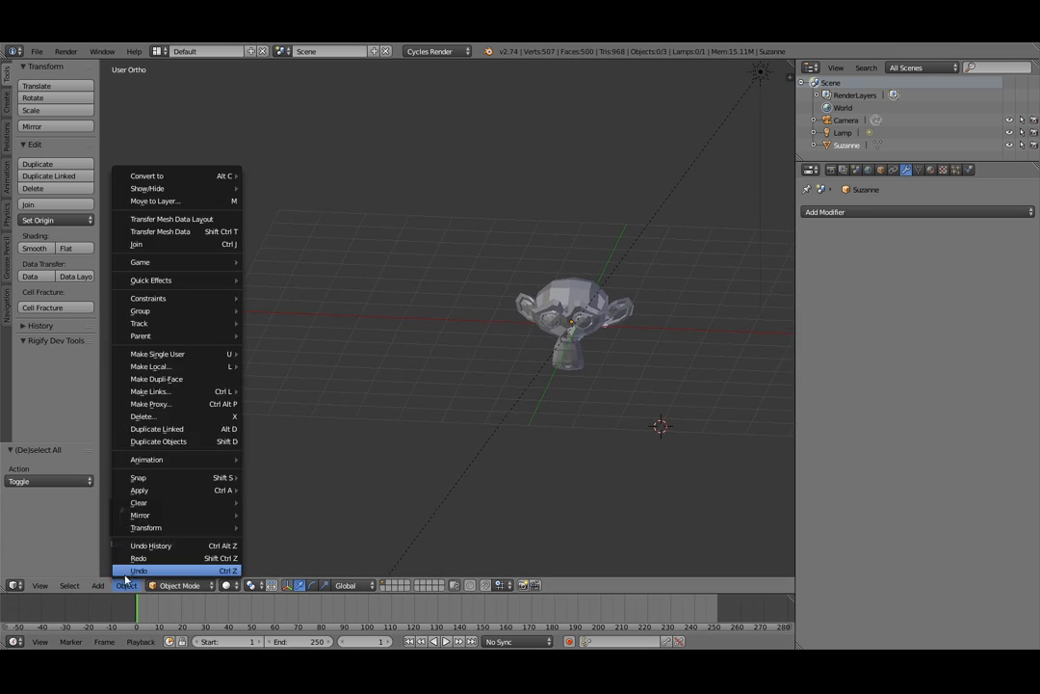
pyautogui.moveTo(190, 567)
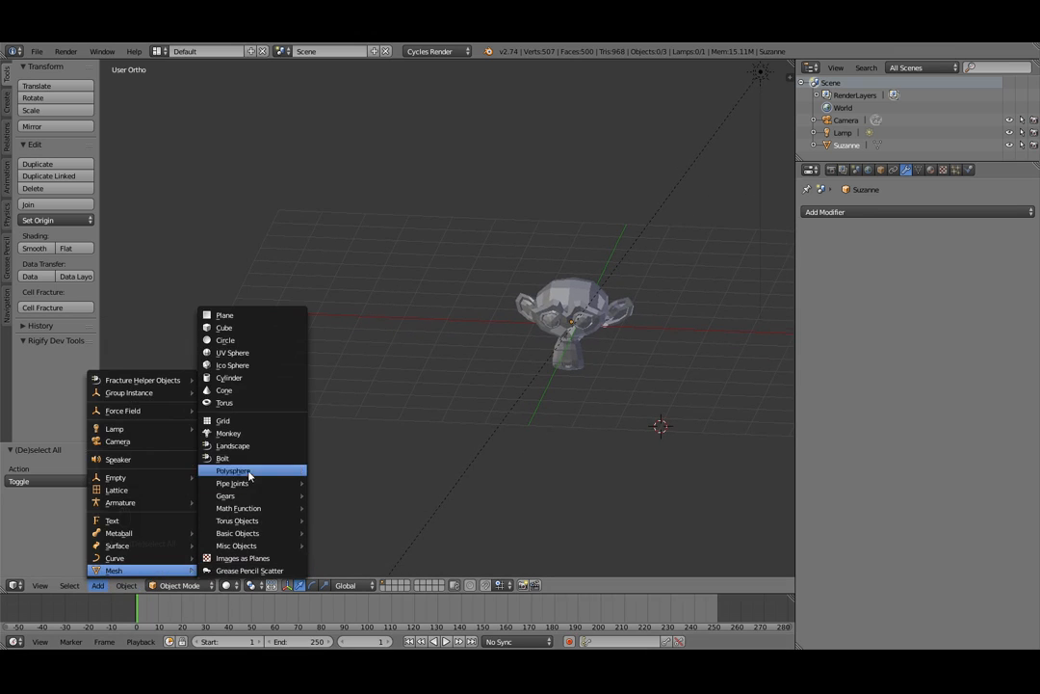
pyautogui.click(224, 328)
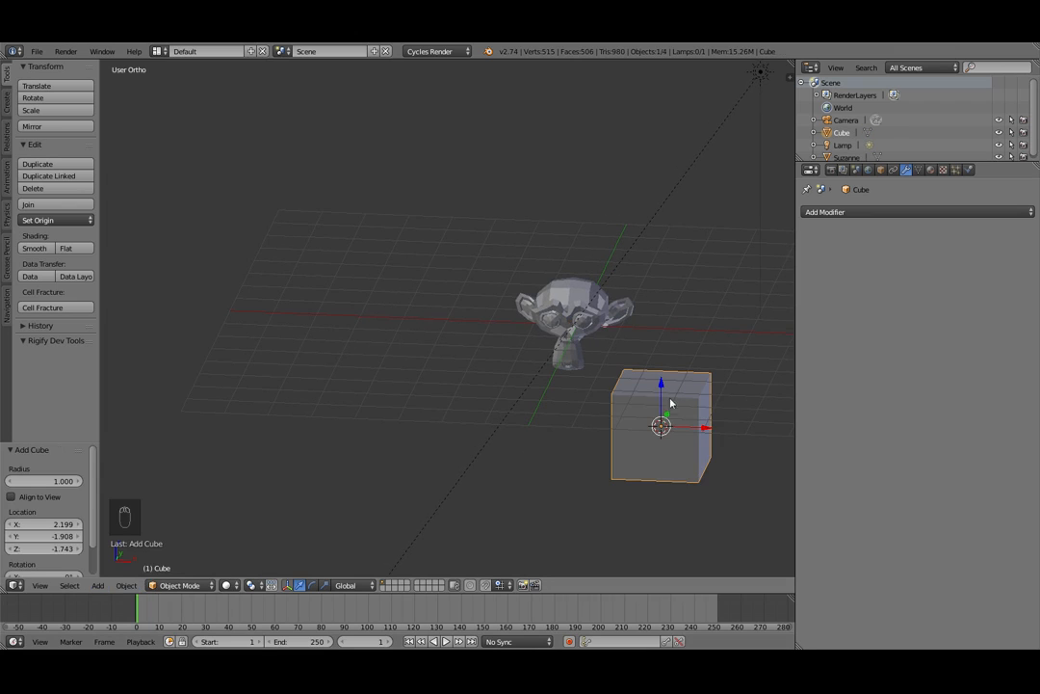
# Move the cube about -8.42 units along the X axis, away from the monkey
pyautogui.press('g')
pyautogui.press('x')
pyautogui.click(356, 425)
pyautogui.moveTo(355, 425); pyautogui.dragTo(521, 361, button='middle')
pyautogui.scroll(4, 521, 360)
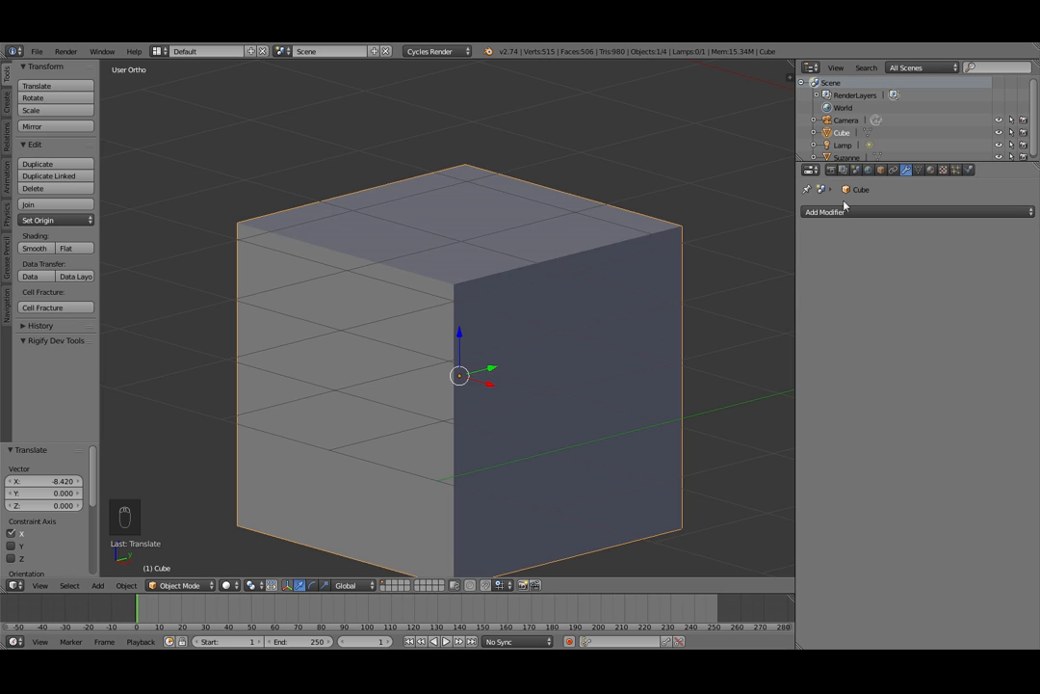
# Add a Bevel modifier to the cube and set its segments to 2
pyautogui.click(867, 216)
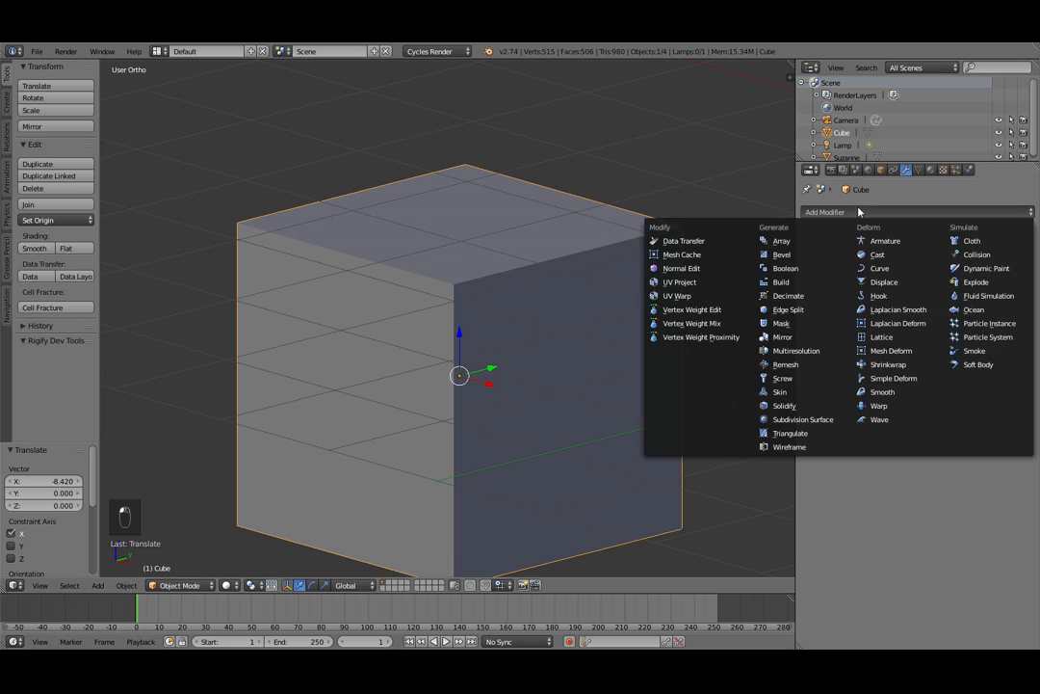
pyautogui.click(791, 256)
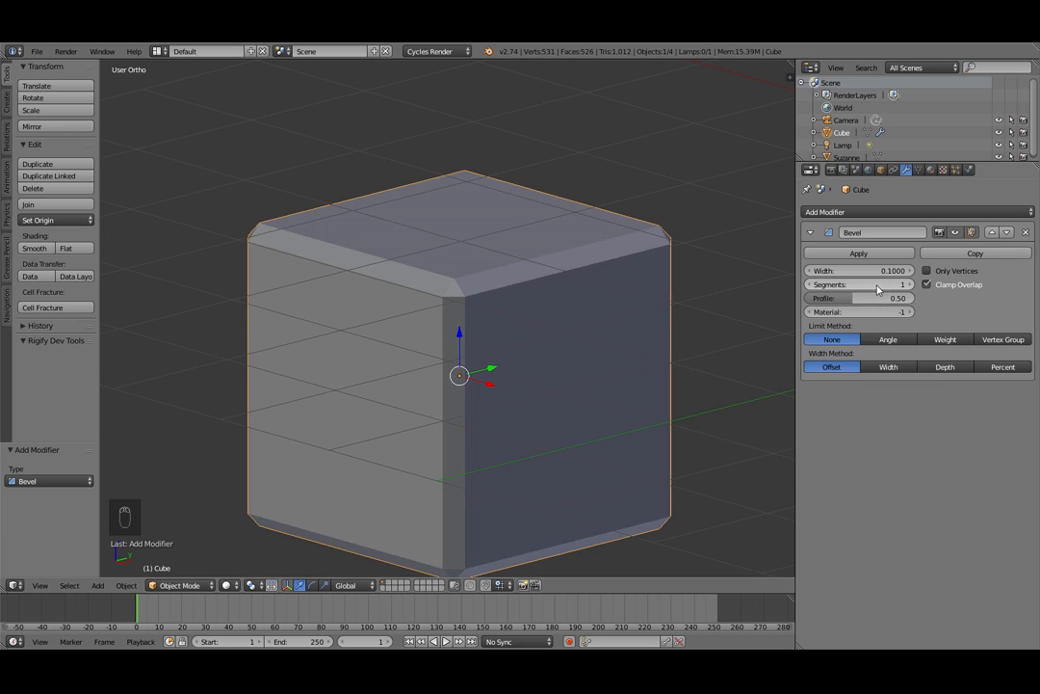
pyautogui.moveTo(879, 289)
pyautogui.mouseDown()
pyautogui.moveTo(925, 289)
pyautogui.moveTo(886, 290)
pyautogui.mouseUp()
pyautogui.scroll(3, 472, 292)
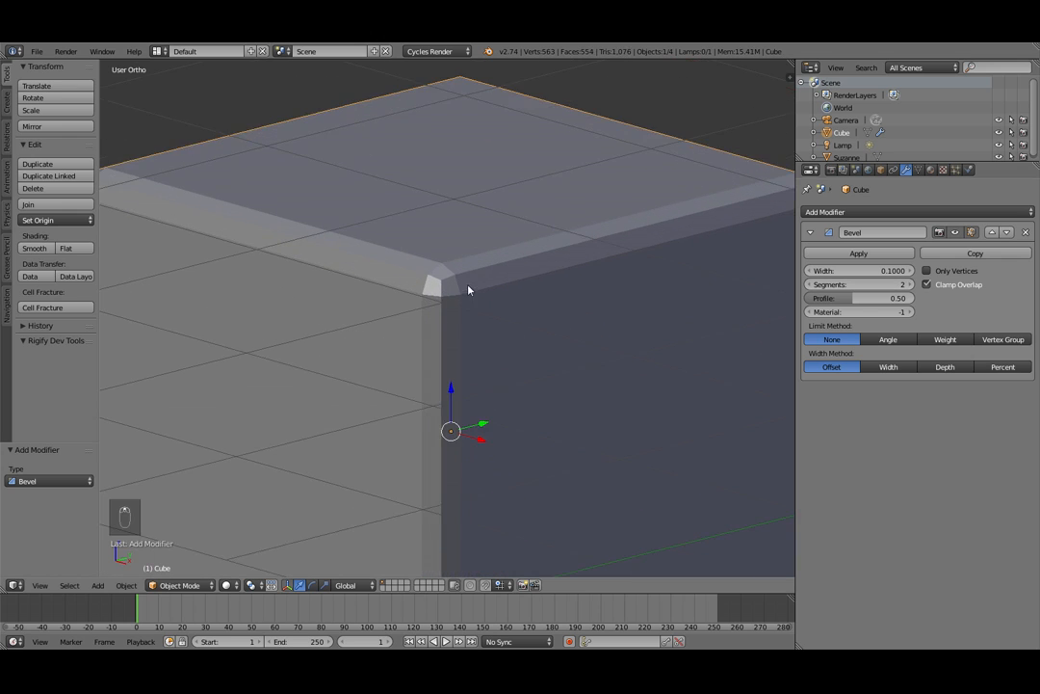
pyautogui.scroll(4, 472, 292)
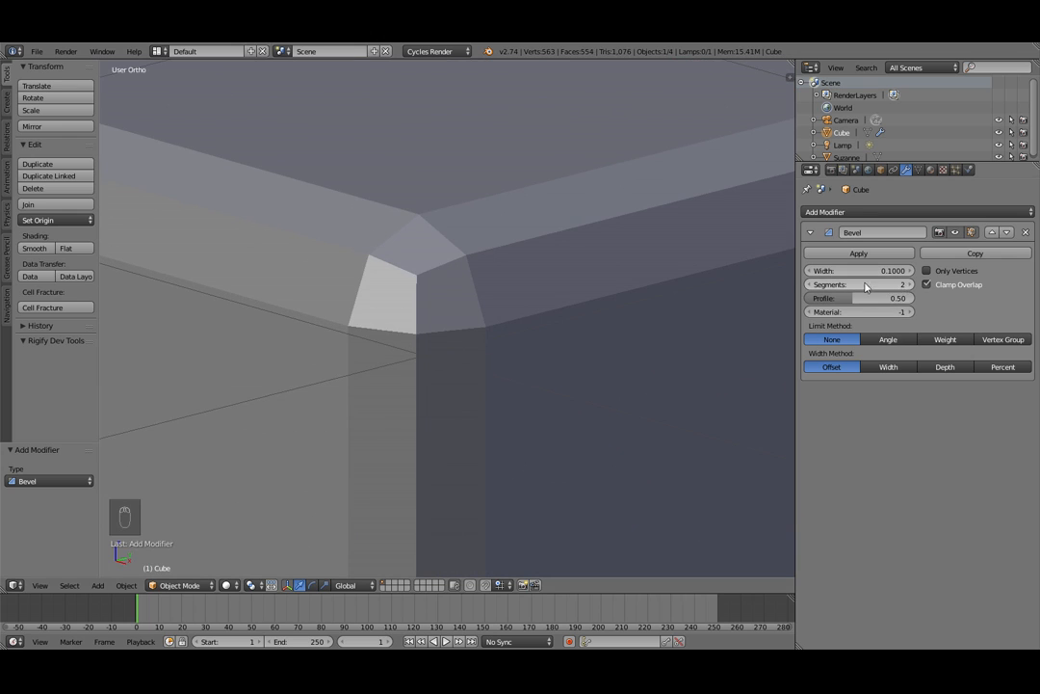
# Raise the bevel's segments to 6 and inspect the rounded corner up close
pyautogui.moveTo(865, 285); pyautogui.dragTo(908, 289)
pyautogui.click(907, 285)
pyautogui.scroll(-6, 598, 390)
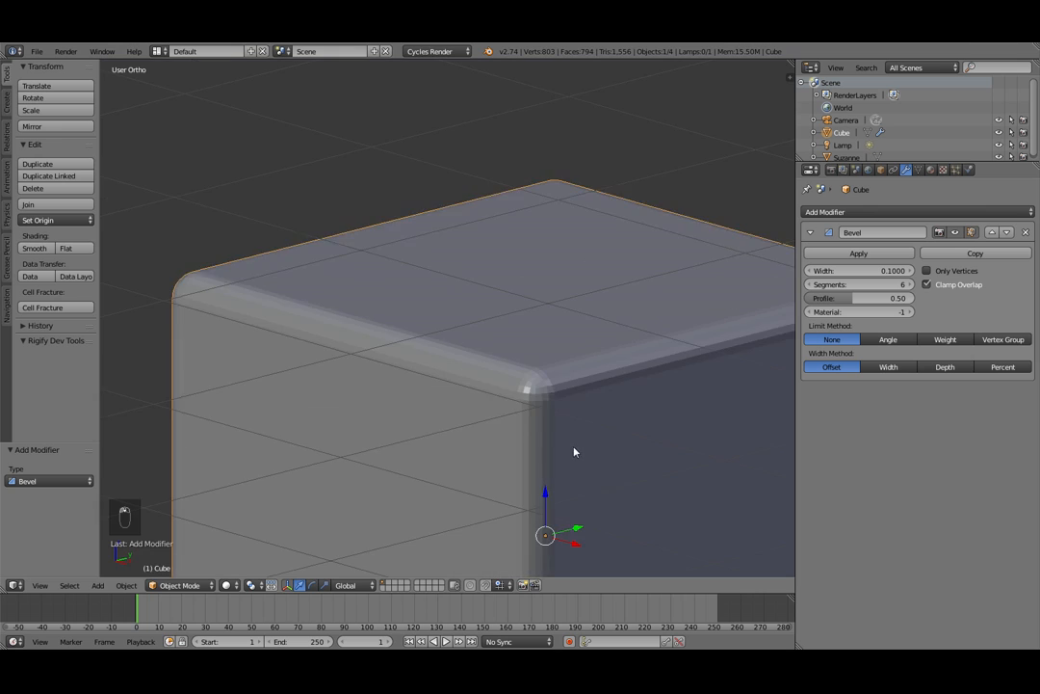
pyautogui.keyDown('shift'); pyautogui.moveTo(566, 467); pyautogui.dragTo(506, 337, button='middle'); pyautogui.keyUp('shift')
pyautogui.scroll(5, 420, 324)
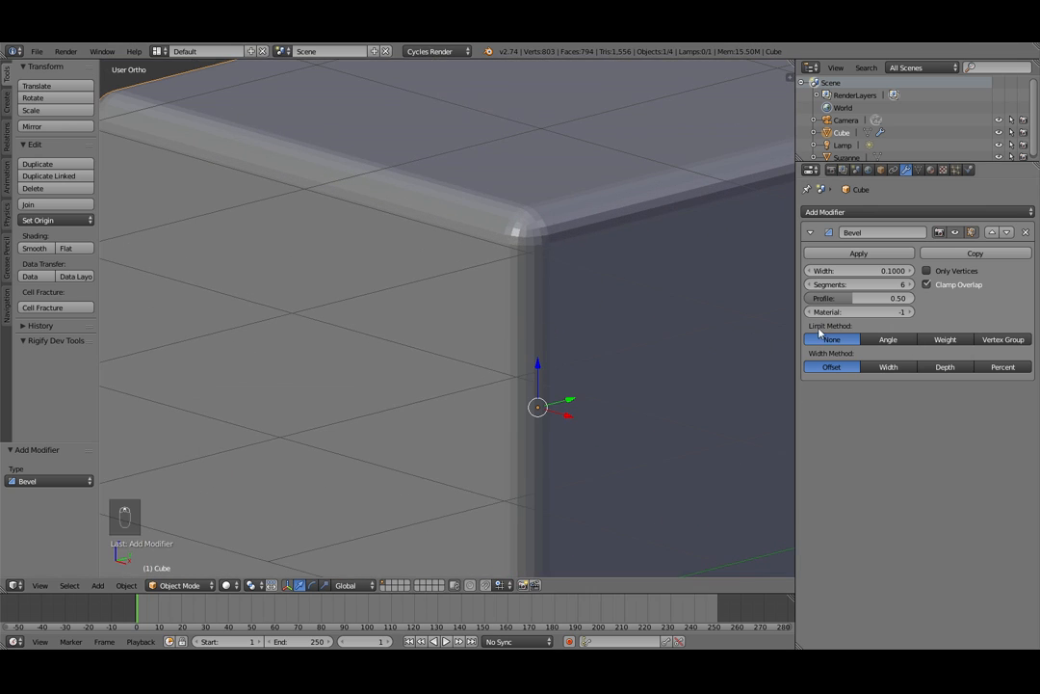
# Reduce the bevel's segments to 3 and shade the cube smooth
pyautogui.click(810, 286)
pyautogui.click(810, 285)
pyautogui.click(809, 285)
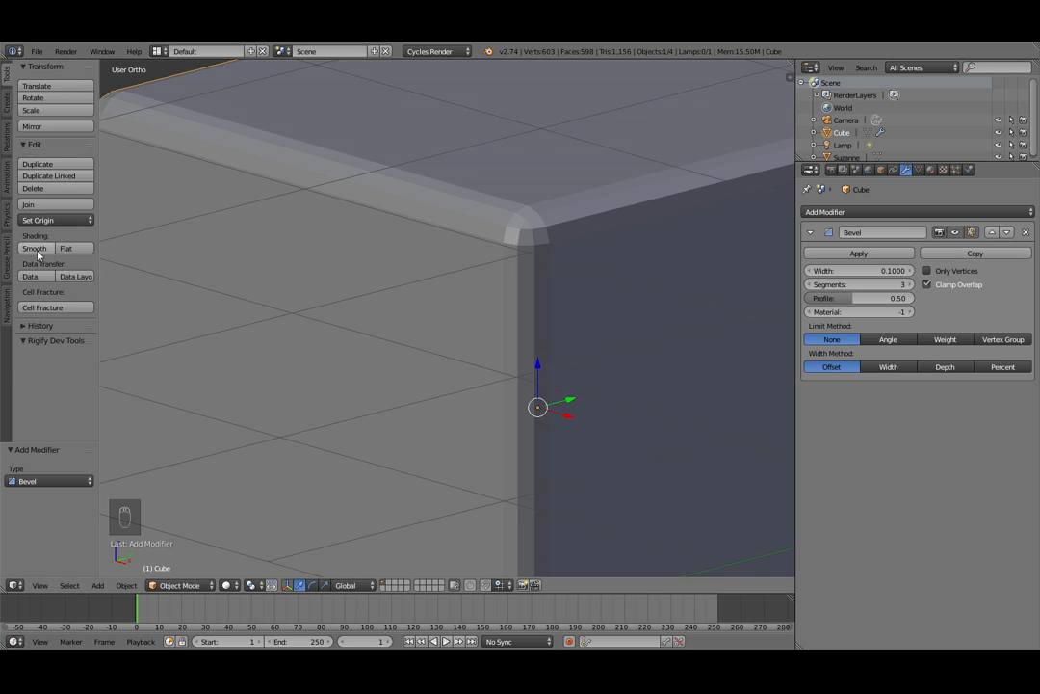
pyautogui.click(36, 250)
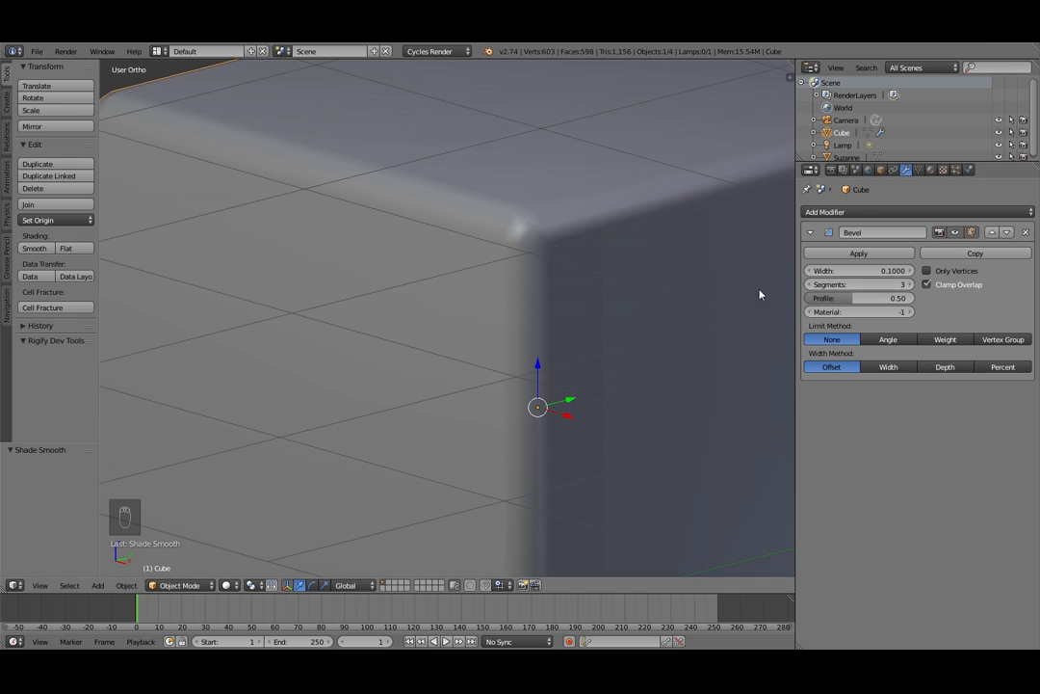
# Set the bevel's segments to 2, comparing through undo and redo, and shade the cube flat
pyautogui.click(811, 286)
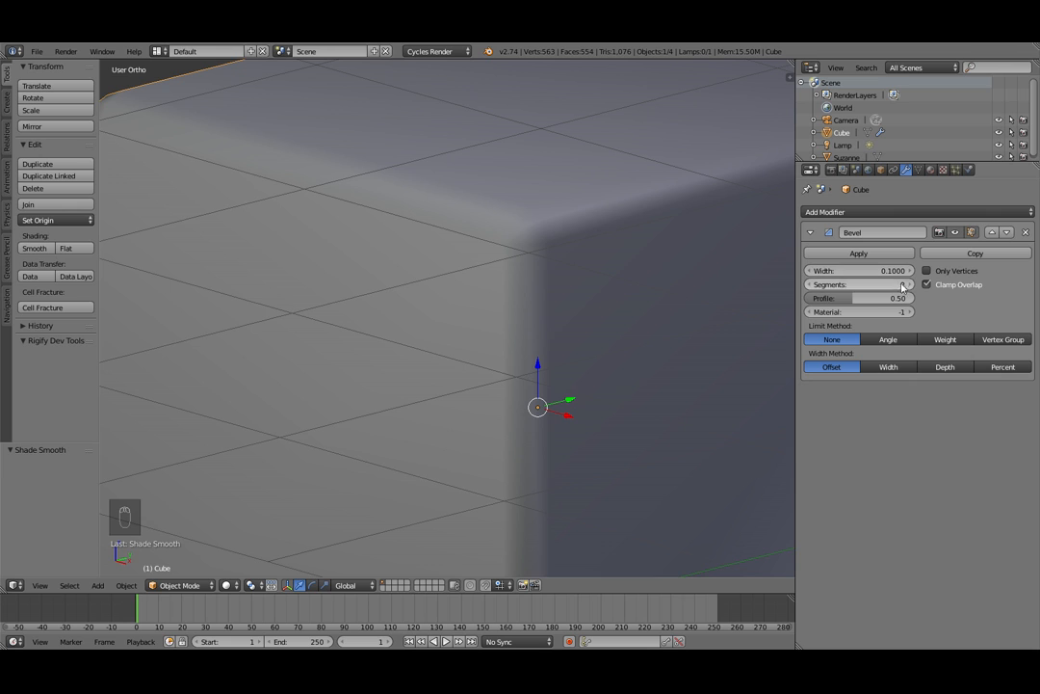
pyautogui.hotkey('ctrl', 'z')
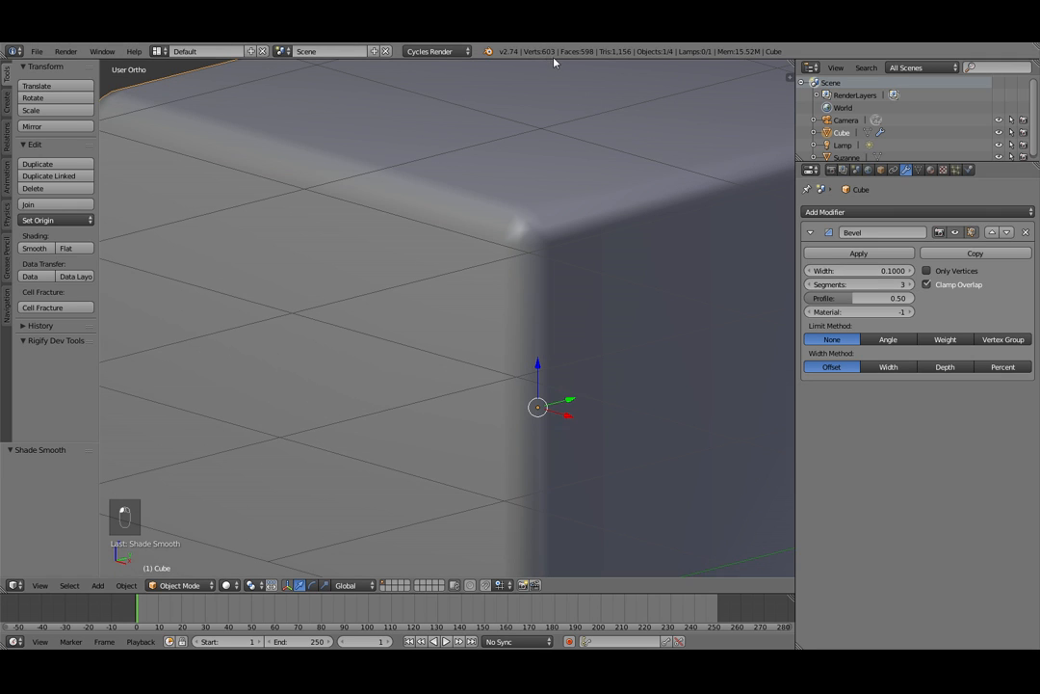
pyautogui.hotkey('ctrl', 'shift', 'z')
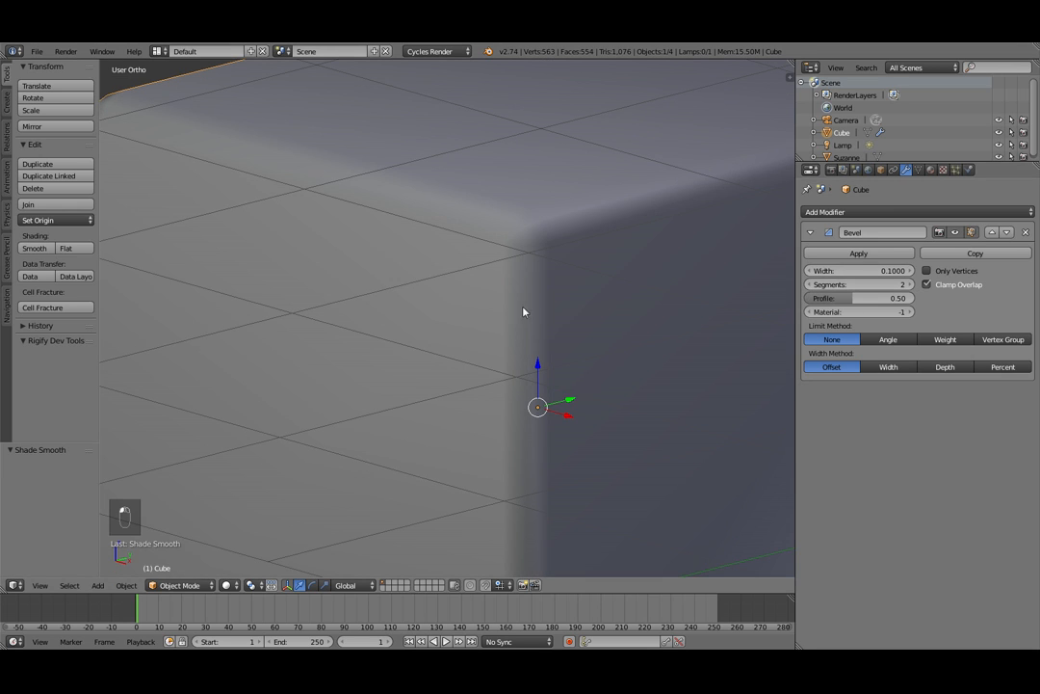
pyautogui.click(67, 248)
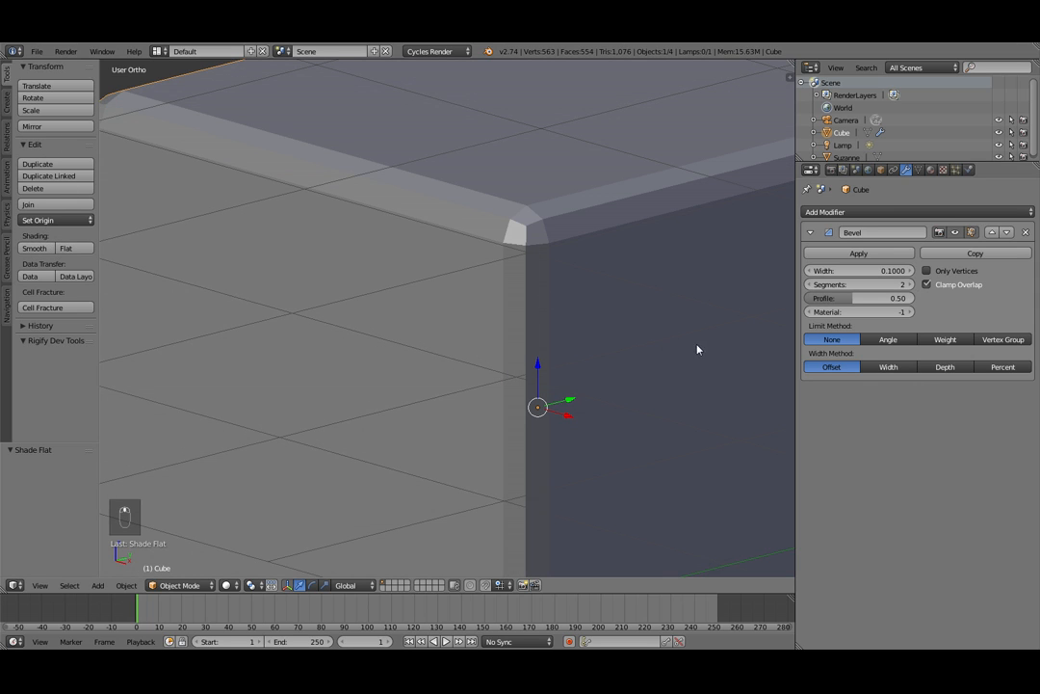
# Increase the bevel's width to 0.5220 and its segments to 8
pyautogui.scroll(-2, 695, 348)
pyautogui.scroll(-3, 733, 361)
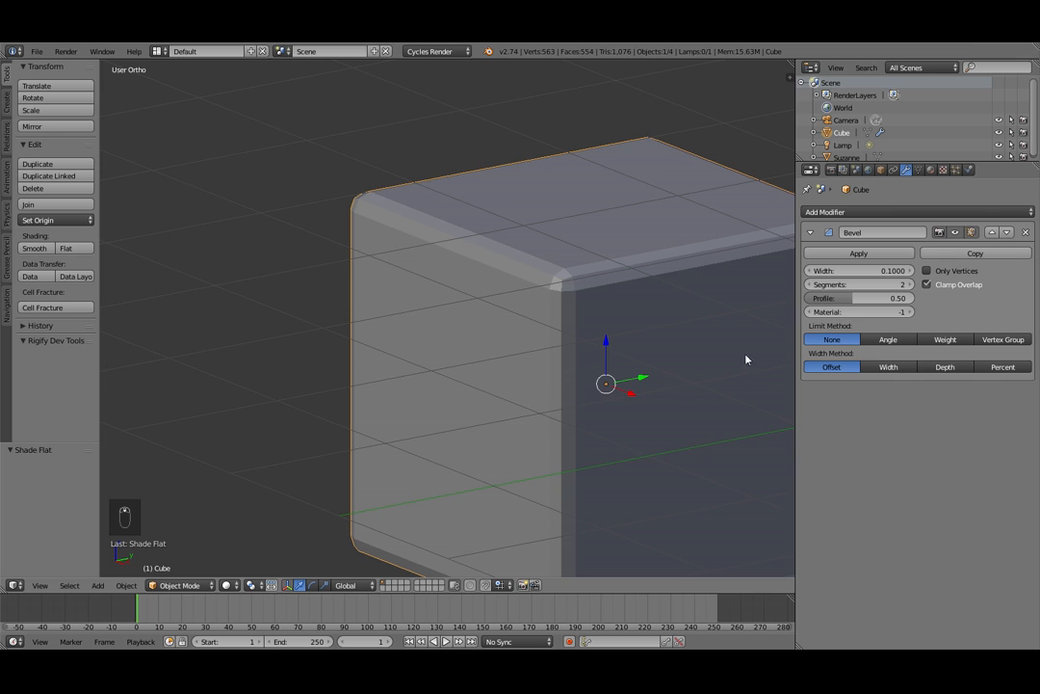
pyautogui.keyDown('shift'); pyautogui.moveTo(713, 337); pyautogui.dragTo(594, 305, button='middle'); pyautogui.keyUp('shift')
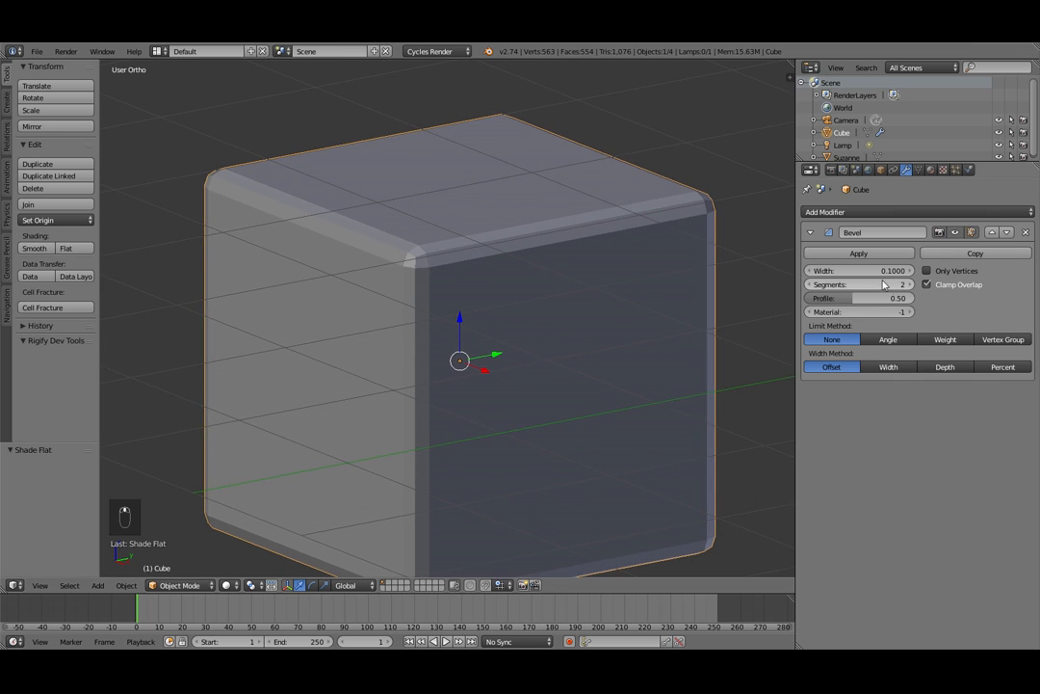
pyautogui.moveTo(852, 275); pyautogui.dragTo(1036, 274)
pyautogui.moveTo(878, 285); pyautogui.dragTo(853, 289)
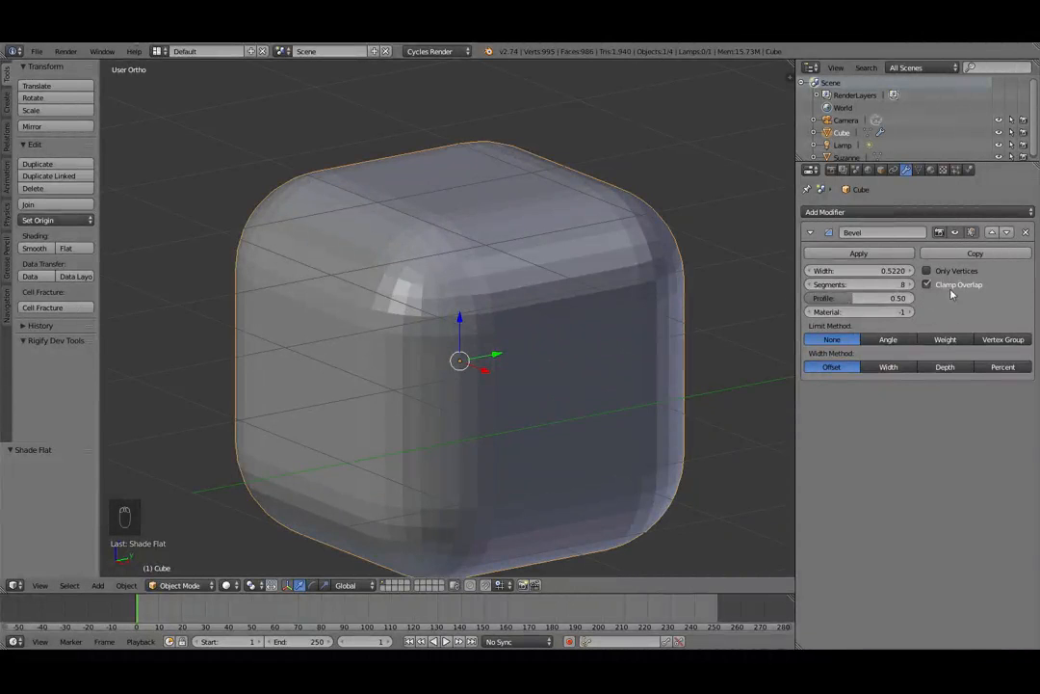
# Lower the bevel's profile to 0.24, and further to 0.15 for inward-curving edges
pyautogui.moveTo(858, 305)
pyautogui.mouseDown()
pyautogui.moveTo(915, 304)
pyautogui.moveTo(838, 305)
pyautogui.moveTo(867, 319)
pyautogui.moveTo(858, 311)
pyautogui.mouseUp()
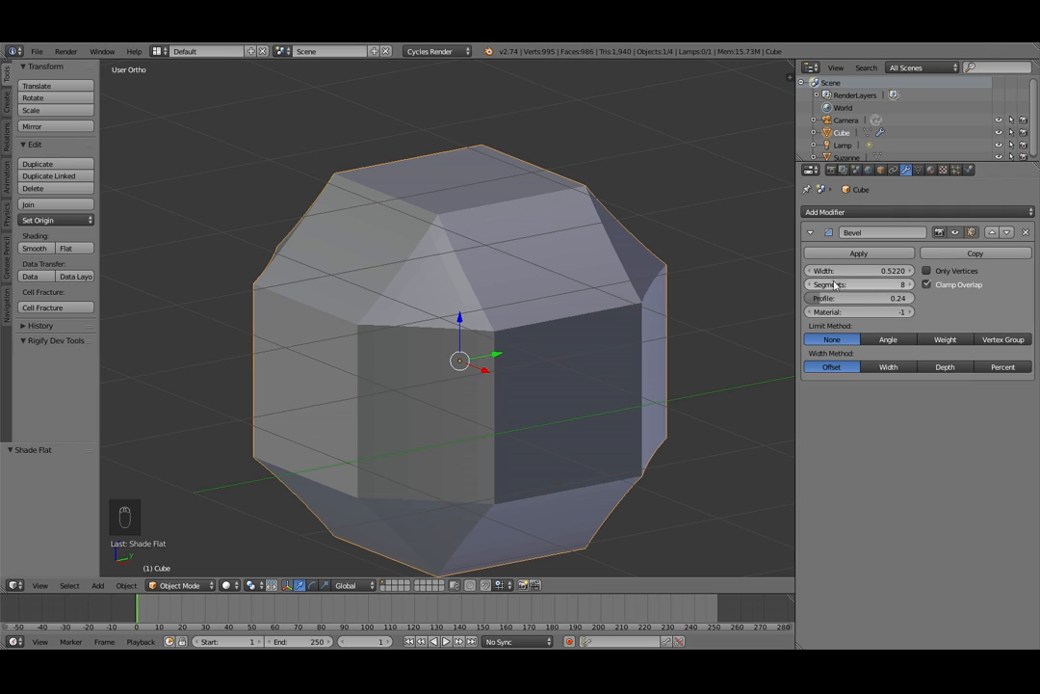
pyautogui.moveTo(873, 298); pyautogui.dragTo(815, 298)
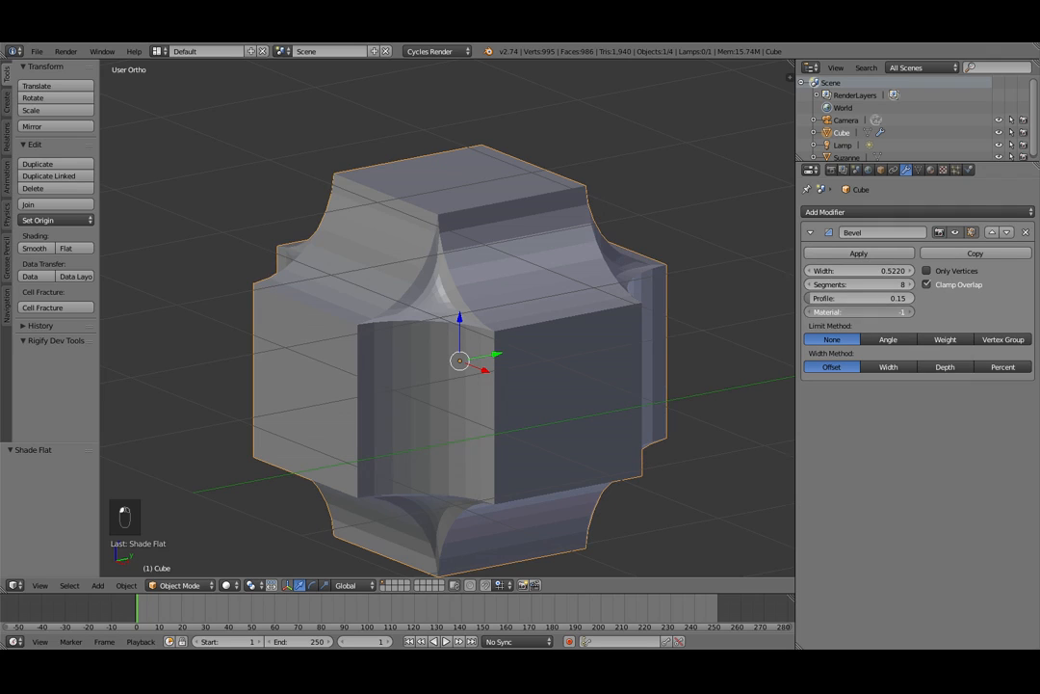
# Set the bevel's material index to 0, its profile to 0 and its width to 0.2840
pyautogui.click(892, 309)
pyautogui.write('20')
pyautogui.press('Return')
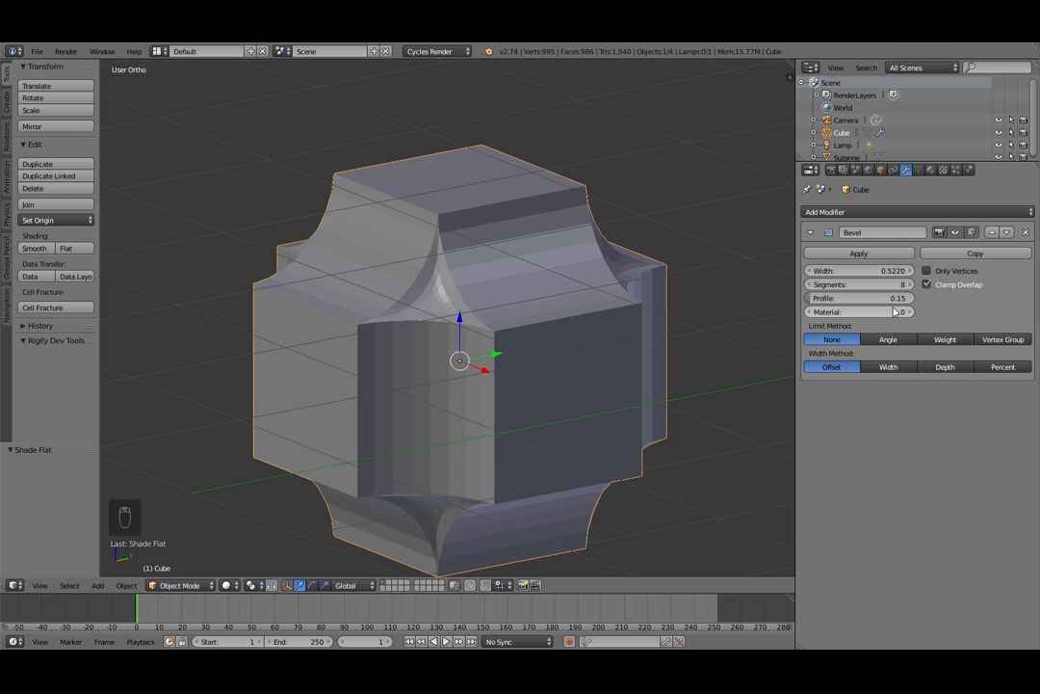
pyautogui.click(873, 299)
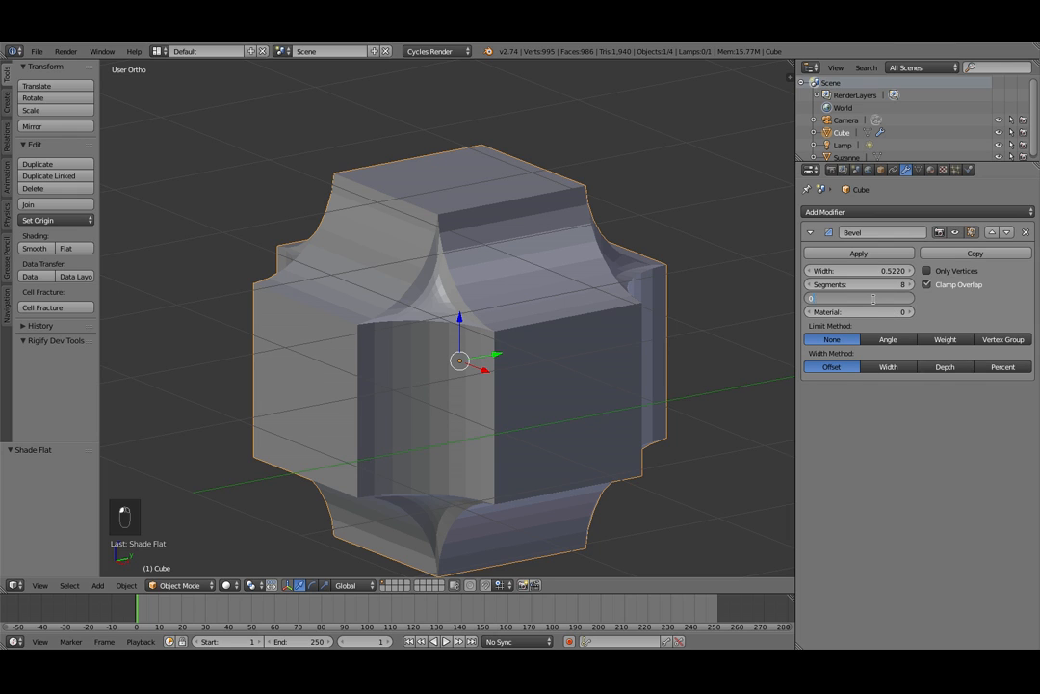
pyautogui.write('0')
pyautogui.press('Return')
pyautogui.moveTo(867, 270); pyautogui.dragTo(756, 228)
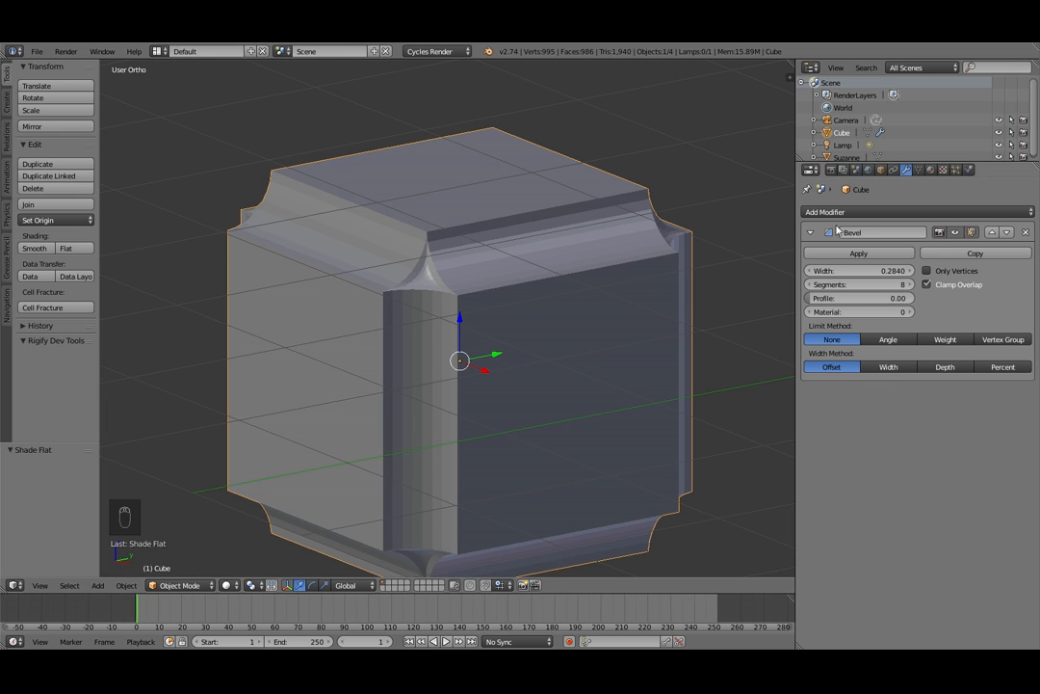
pyautogui.scroll(-6, 477, 309)
pyautogui.scroll(3, 532, 376)
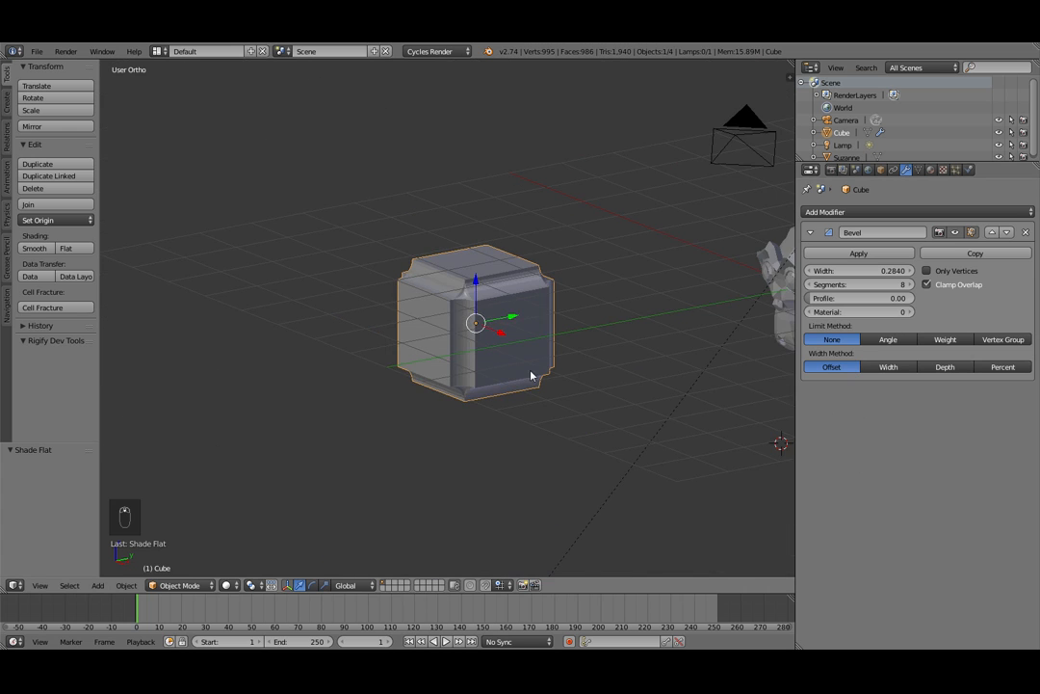
# Enter Edit Mode on the cube and remove its Bevel modifier
pyautogui.press('Tab')
pyautogui.scroll(2, 487, 278)
pyautogui.moveTo(487, 278); pyautogui.dragTo(432, 326, button='middle')
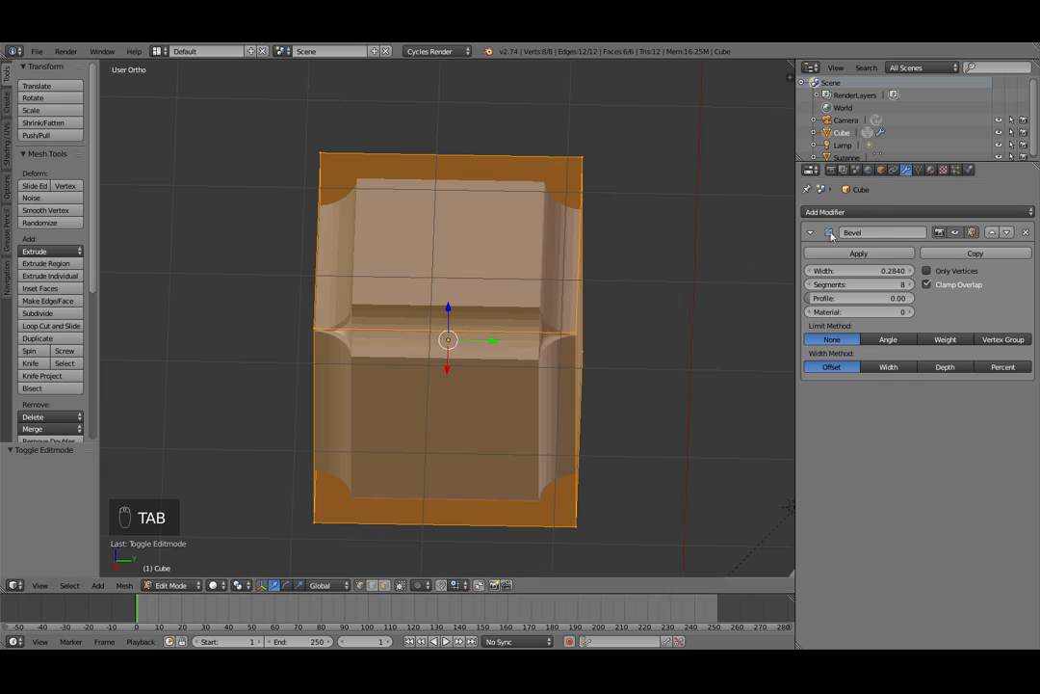
pyautogui.moveTo(578, 341); pyautogui.dragTo(623, 302, button='middle')
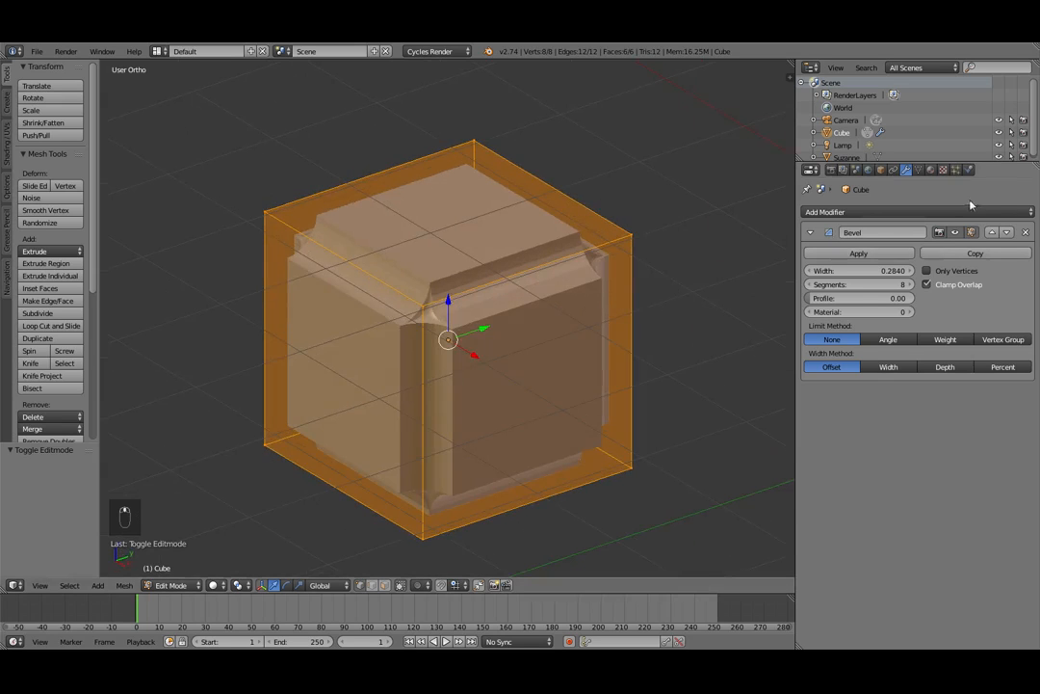
pyautogui.click(1027, 233)
pyautogui.scroll(3, 487, 362)
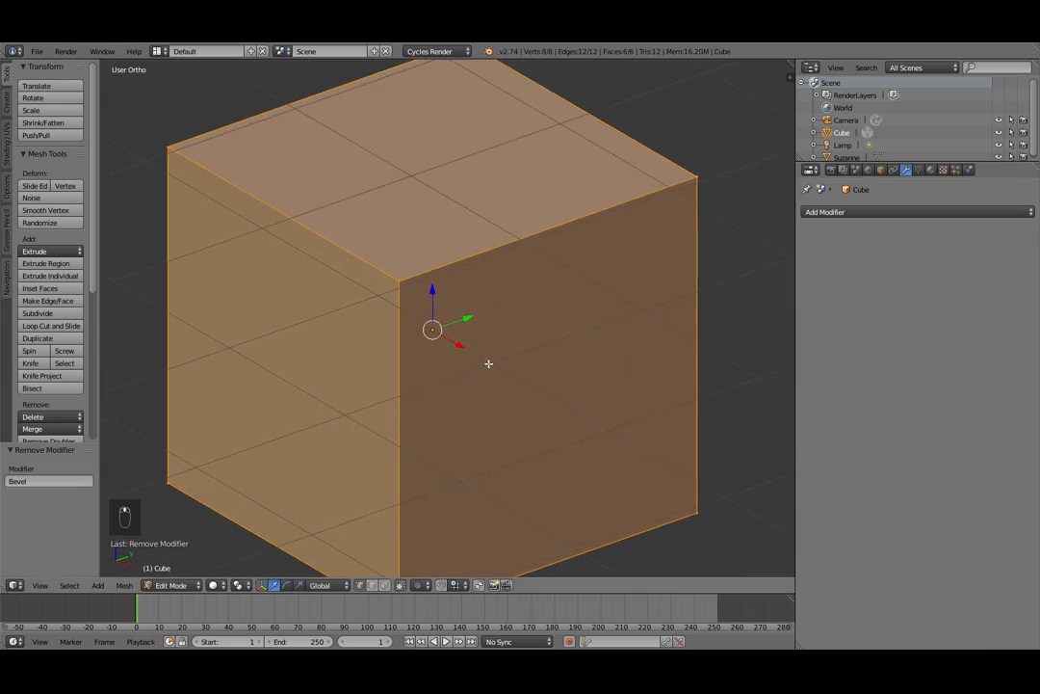
pyautogui.scroll(-3, 499, 363)
pyautogui.moveTo(499, 362); pyautogui.dragTo(544, 367, button='middle')
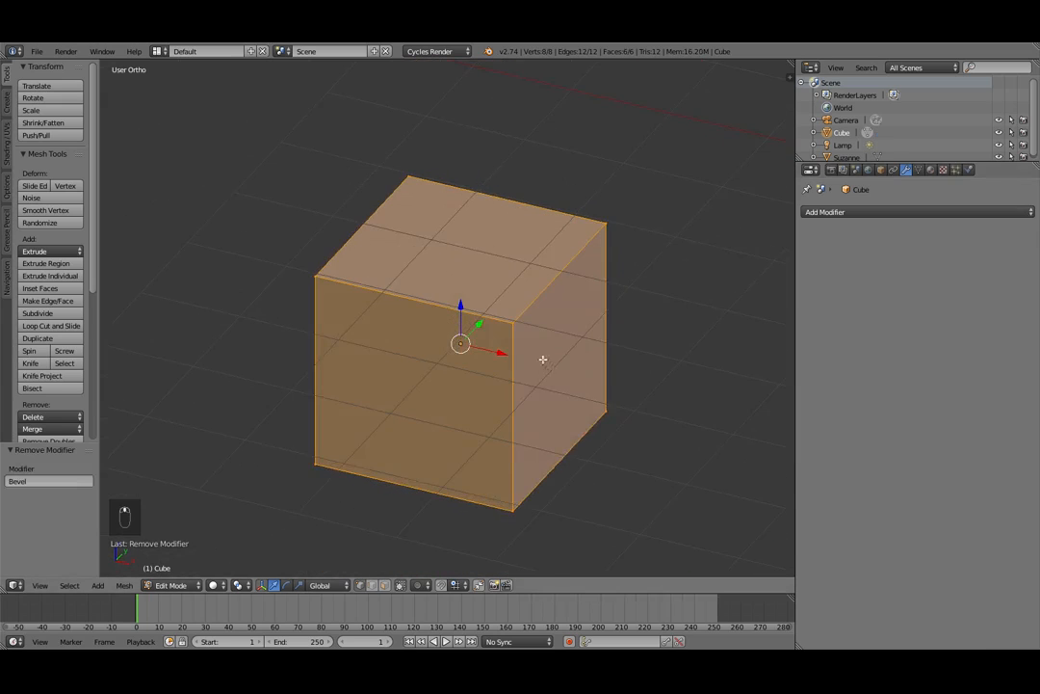
pyautogui.scroll(3, 531, 364)
pyautogui.keyDown('shift'); pyautogui.moveTo(456, 398); pyautogui.dragTo(494, 326, button='middle'); pyautogui.keyUp('shift')
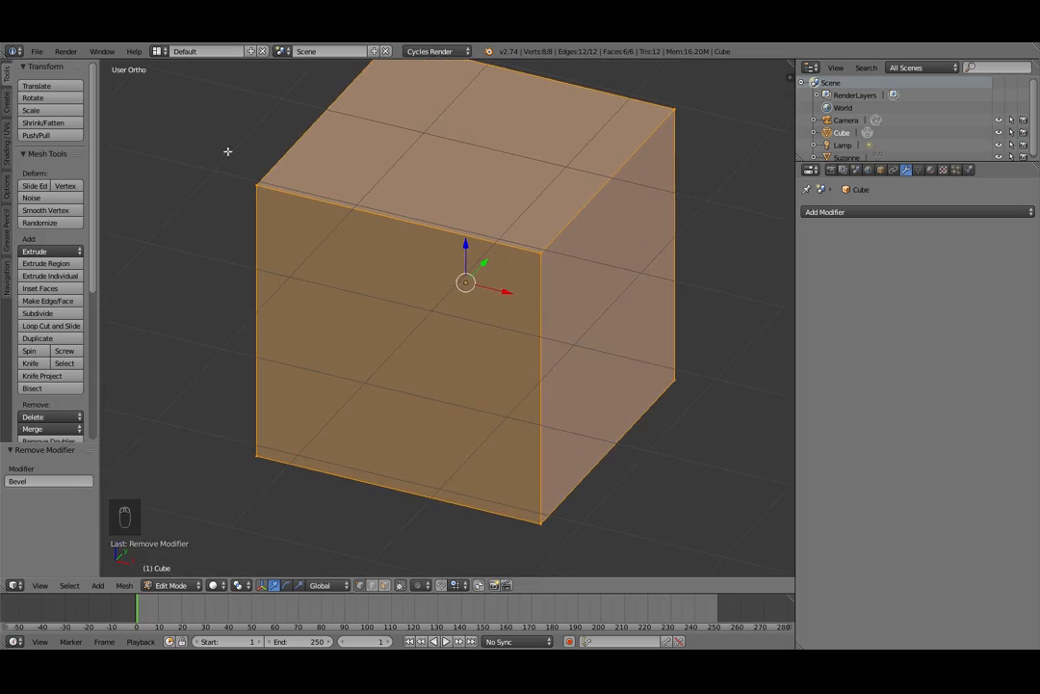
# In edge select mode, bevel the cube's near vertical corner edge by about 0.663 with 8 segments
pyautogui.press('Tab')
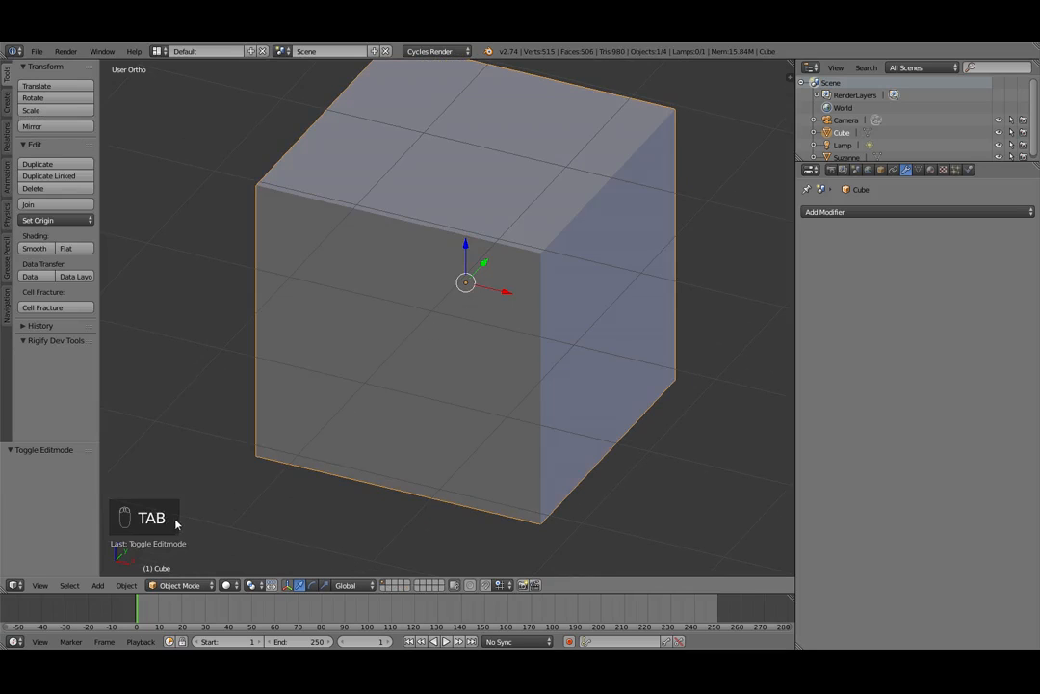
pyautogui.press('Tab')
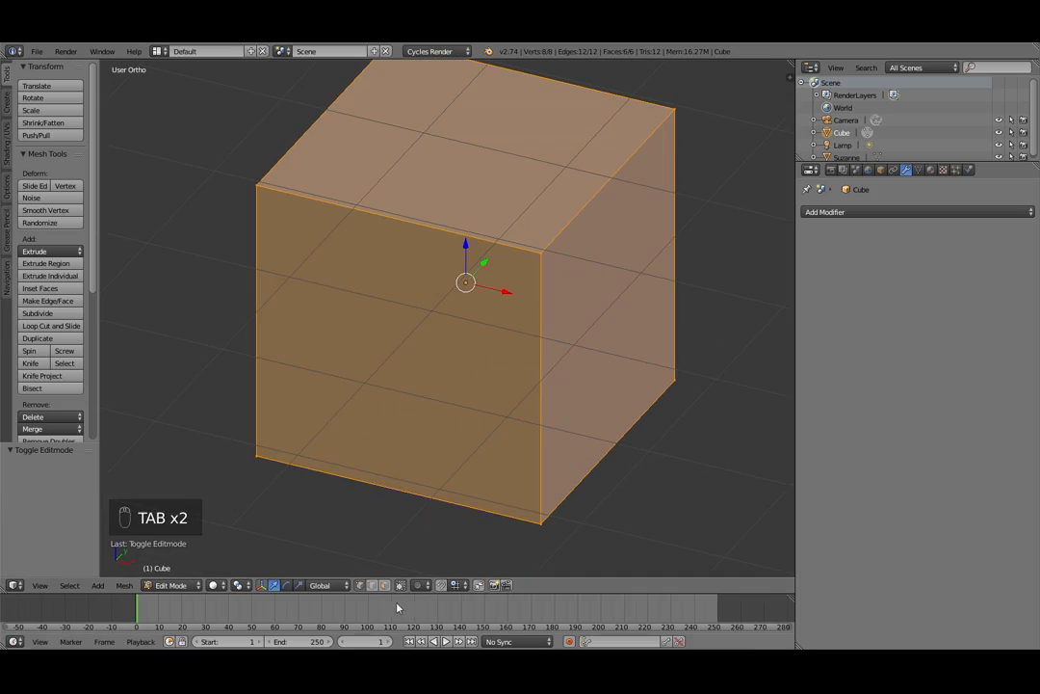
pyautogui.click(372, 585)
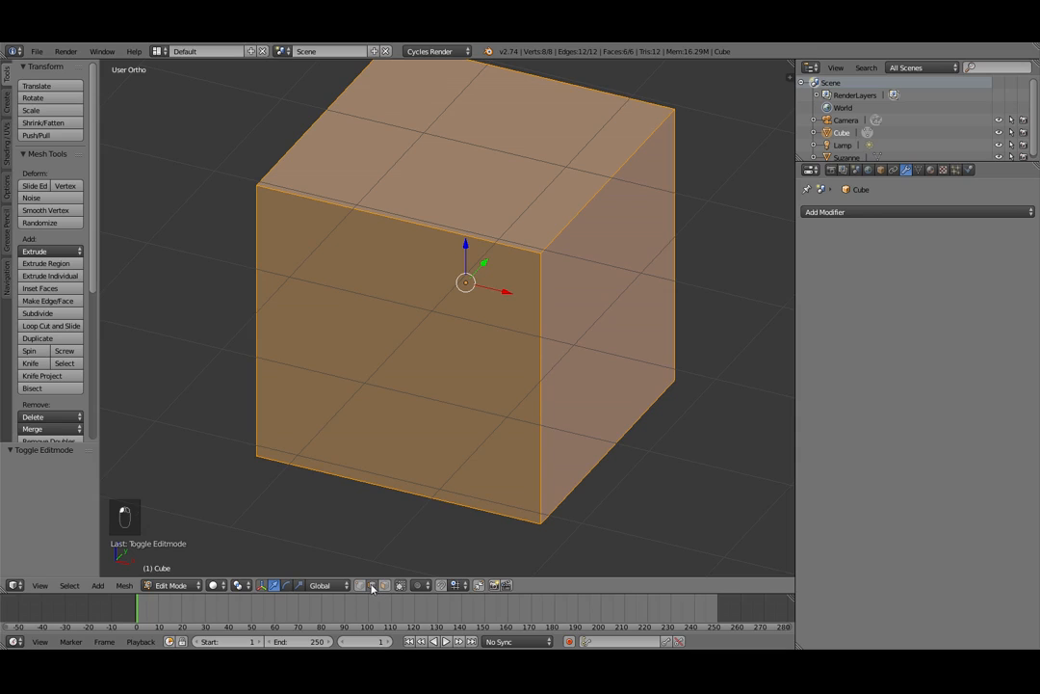
pyautogui.click(541, 357)
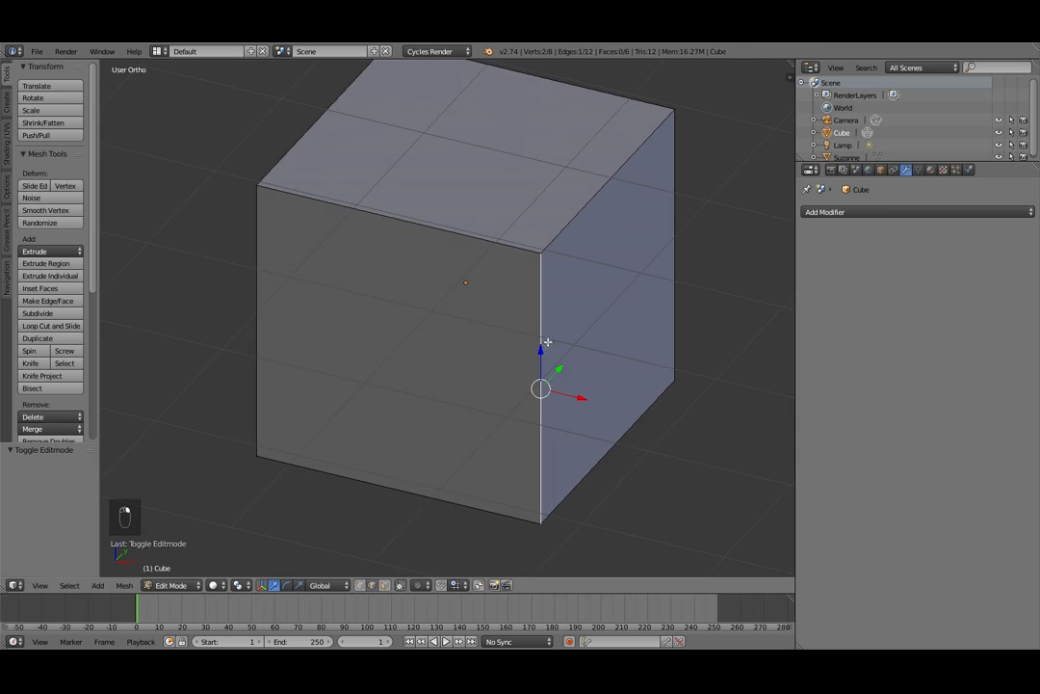
pyautogui.moveTo(581, 205); pyautogui.dragTo(602, 356, button='middle')
pyautogui.moveTo(635, 403); pyautogui.dragTo(509, 394, button='middle')
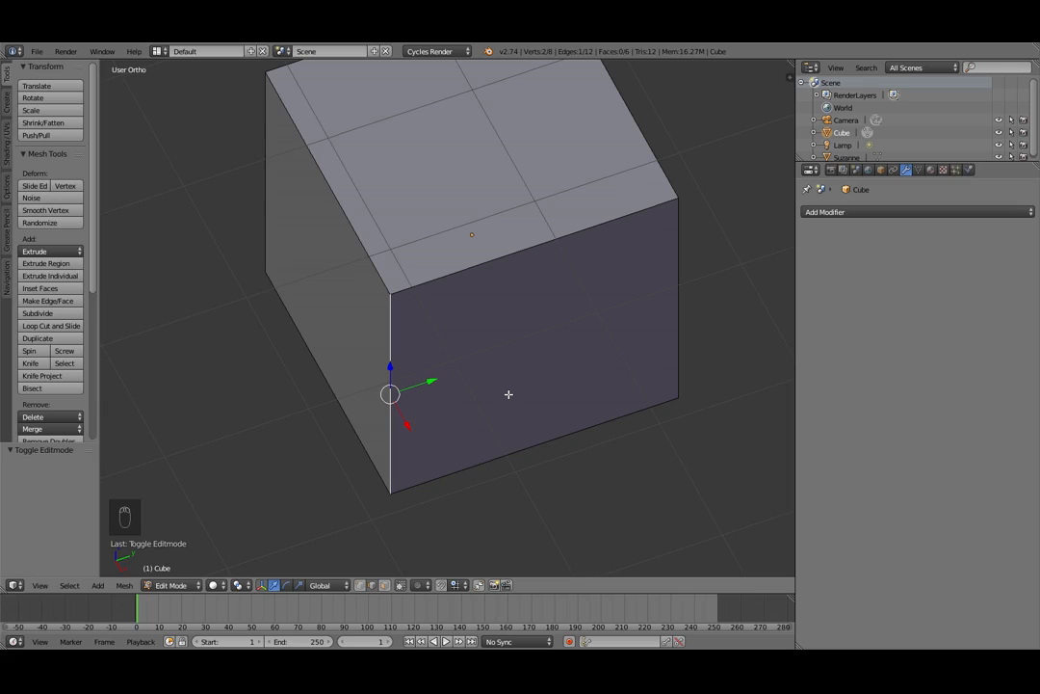
pyautogui.hotkey('ctrl', 'b')
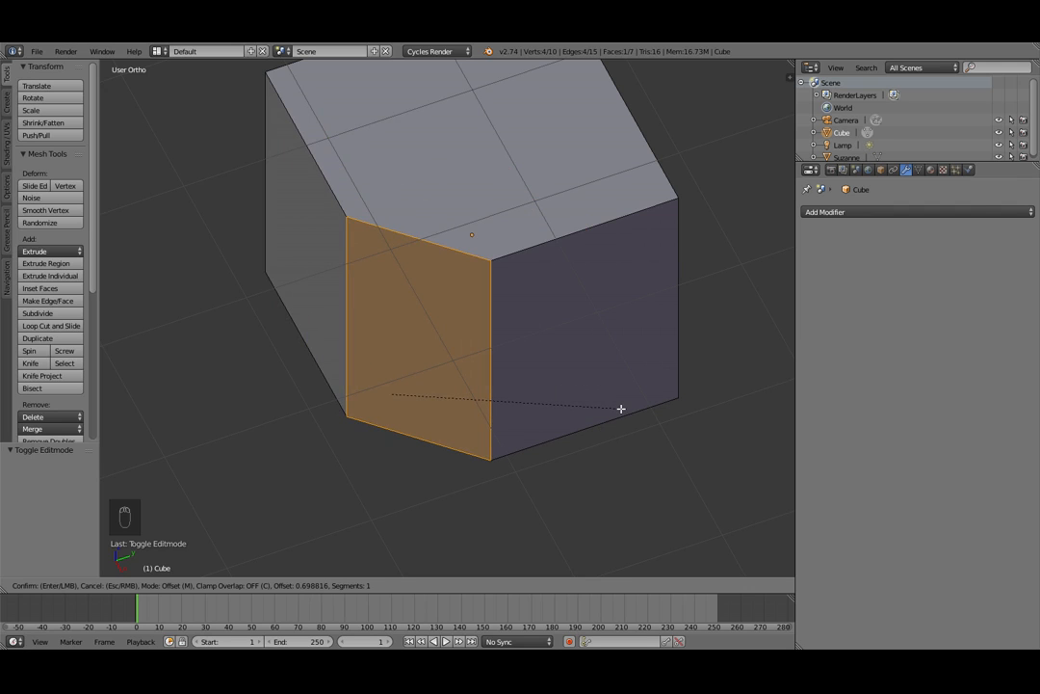
pyautogui.scroll(6, 622, 408)
pyautogui.scroll(1, 672, 392)
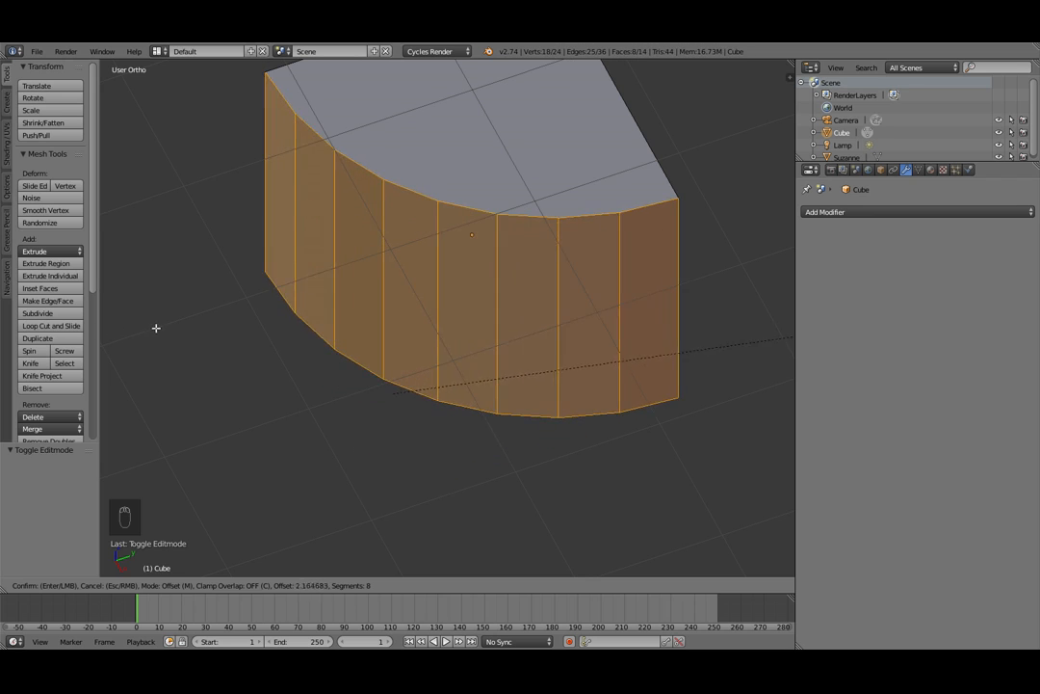
pyautogui.click(614, 362)
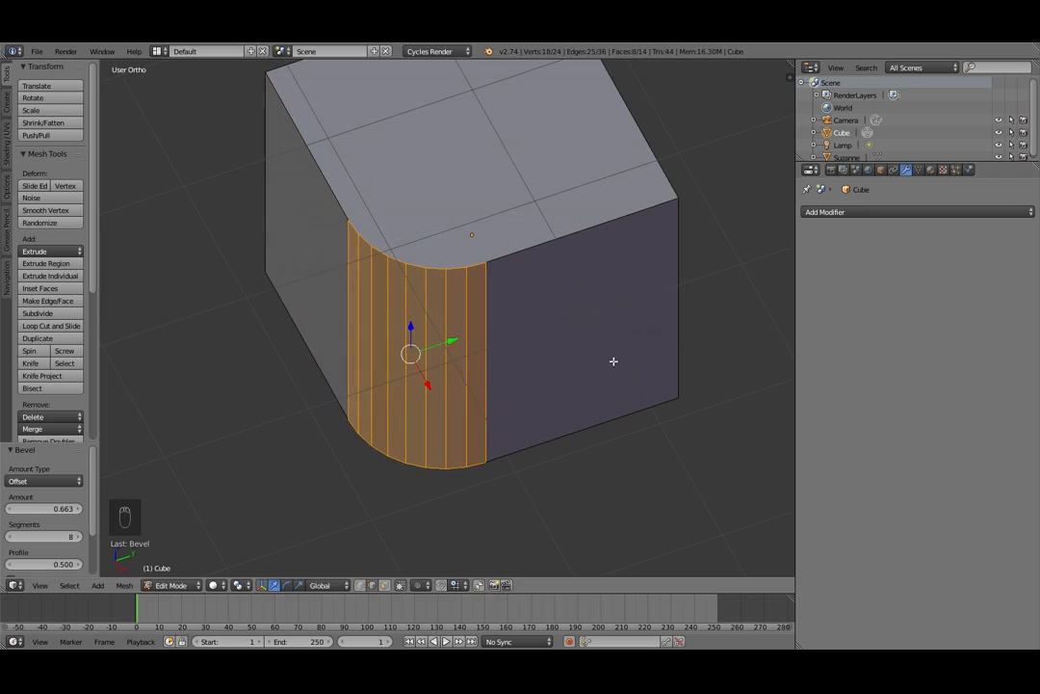
# Select the edge loop around the cube's top face and bevel it by about 0.147 with 4 segments
pyautogui.moveTo(410, 370); pyautogui.dragTo(475, 379, button='middle')
pyautogui.press('a')
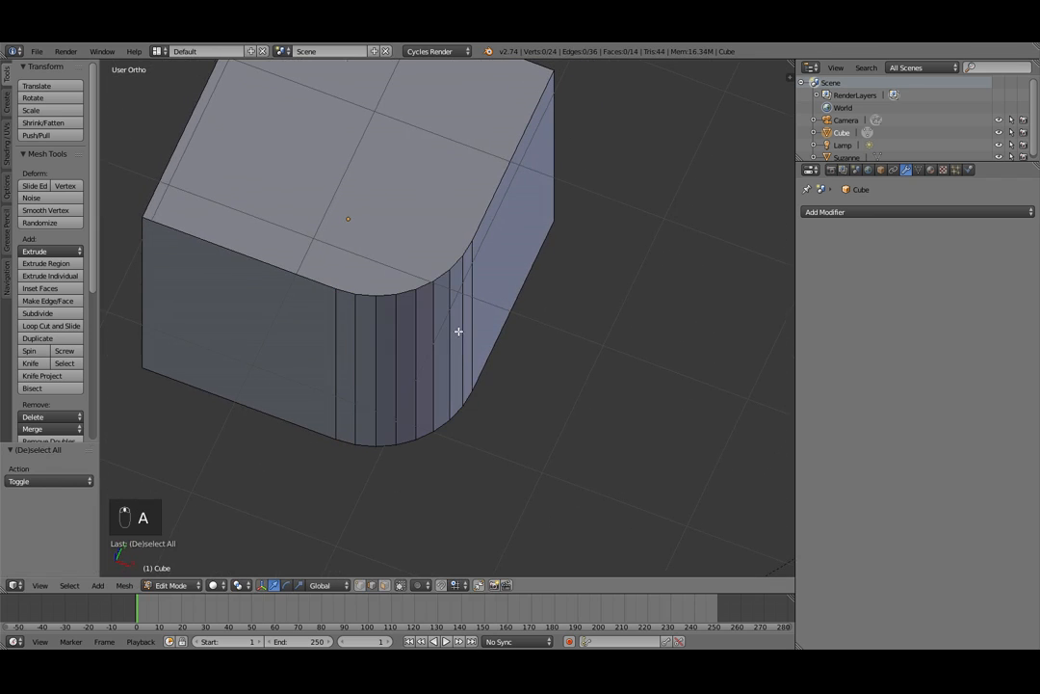
pyautogui.rightClick(484, 208)
pyautogui.moveTo(472, 262); pyautogui.dragTo(597, 241, button='middle')
pyautogui.moveTo(572, 197); pyautogui.dragTo(502, 214, button='middle')
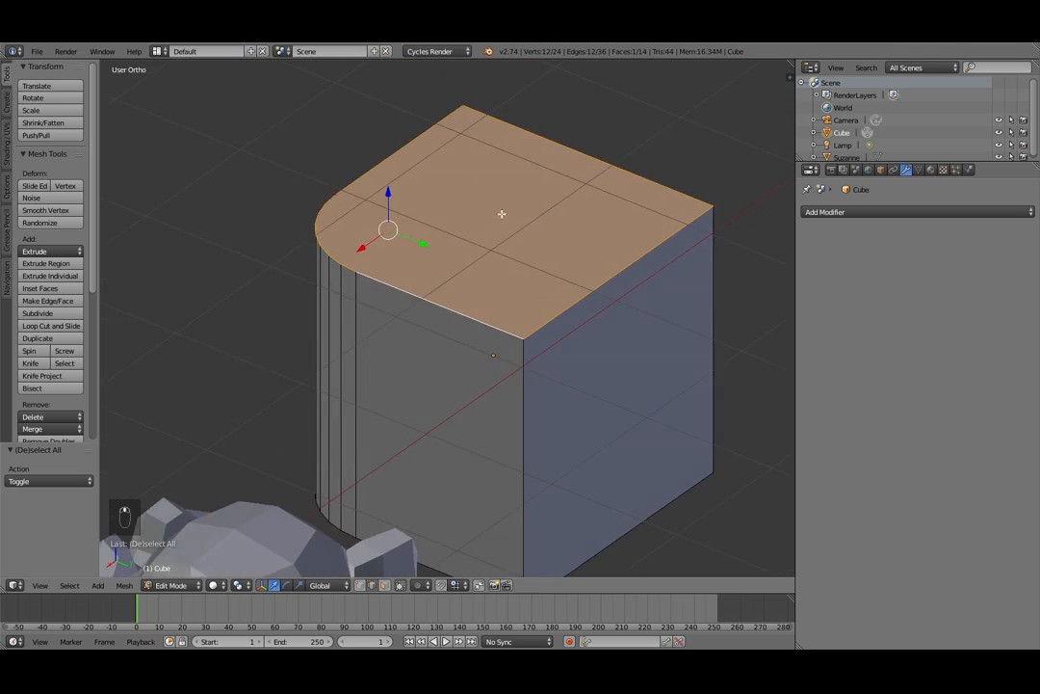
pyautogui.moveTo(447, 173); pyautogui.dragTo(550, 220, button='middle')
pyautogui.scroll(3, 550, 232)
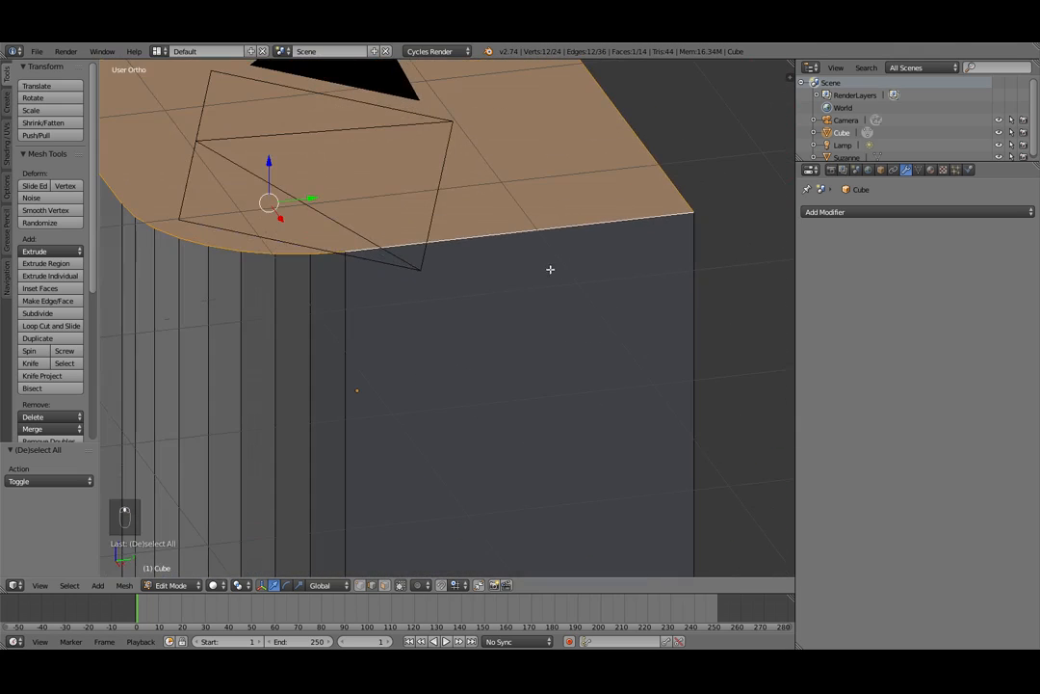
pyautogui.scroll(-2, 395, 318)
pyautogui.moveTo(415, 328); pyautogui.dragTo(421, 319, button='middle')
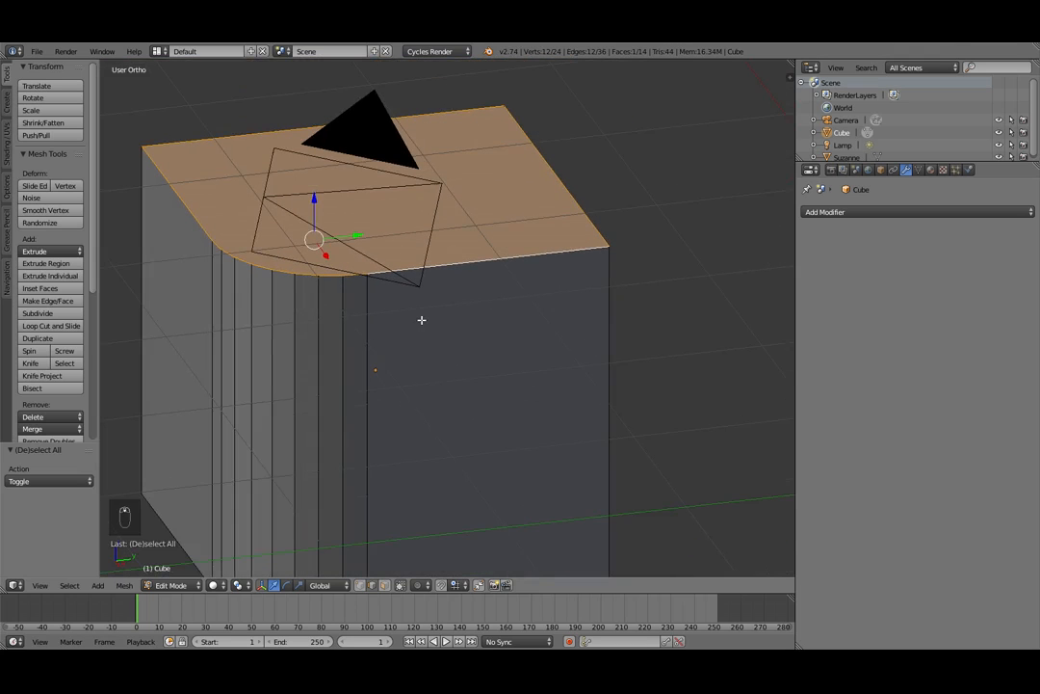
pyautogui.hotkey('ctrl', 'b')
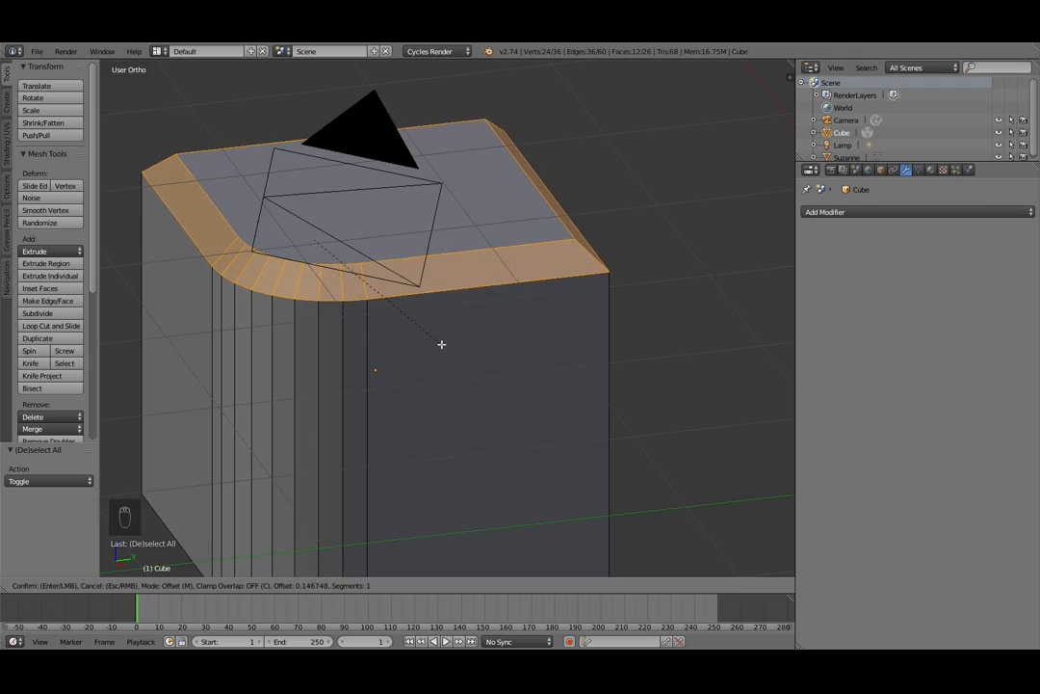
pyautogui.scroll(3, 441, 343)
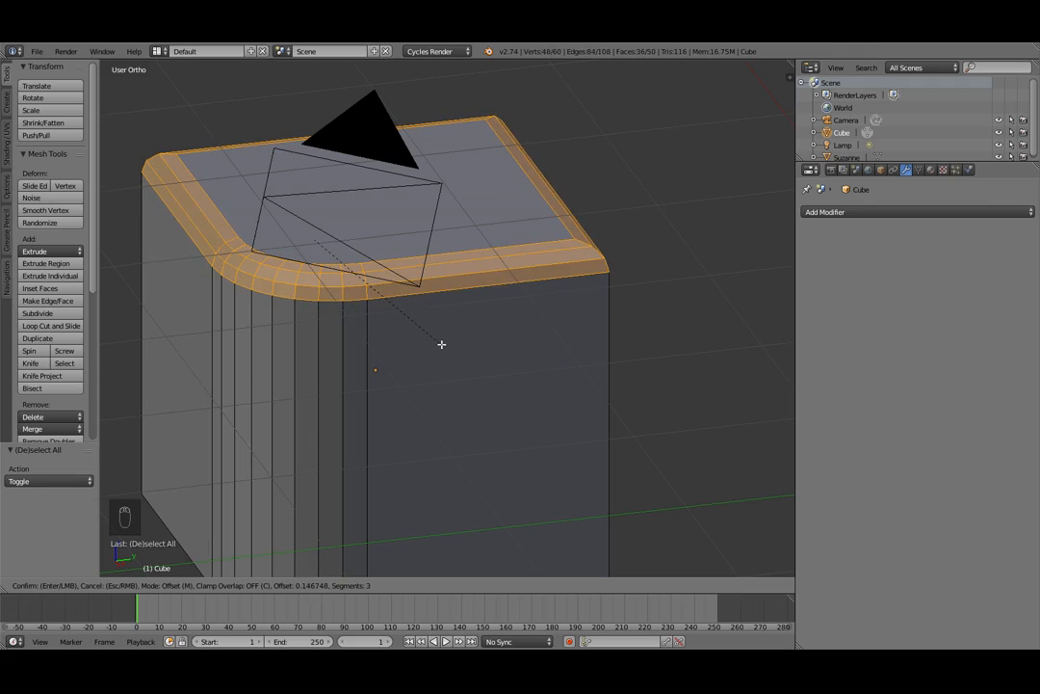
pyautogui.click(441, 344)
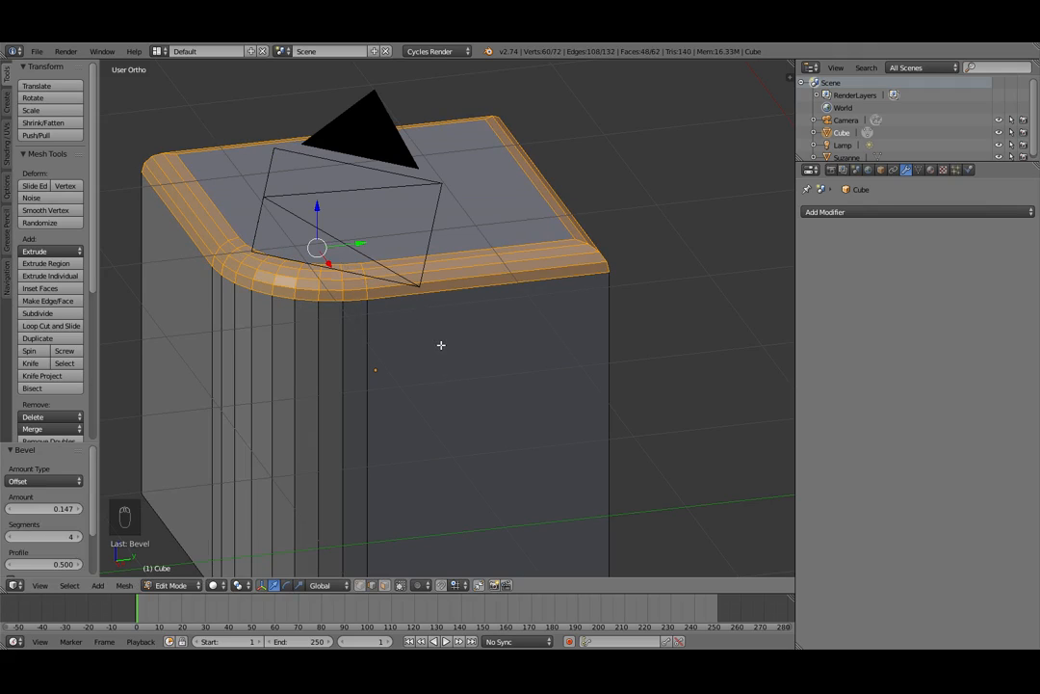
# Deselect the mesh and return to Object Mode, comparing the rounded cube with its edges in Edit Mode
pyautogui.press('a')
pyautogui.scroll(-4, 425, 357)
pyautogui.press('Tab')
pyautogui.moveTo(425, 357); pyautogui.dragTo(520, 329, button='middle')
pyautogui.scroll(3, 520, 329)
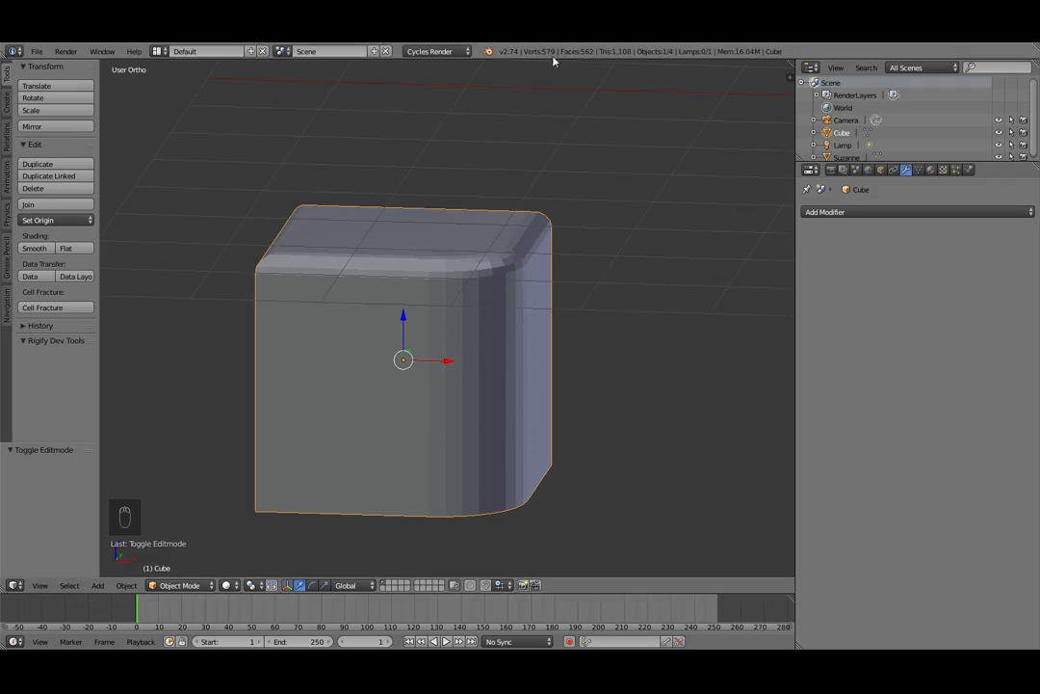
pyautogui.press('Tab')
pyautogui.moveTo(396, 289); pyautogui.dragTo(360, 344, button='middle')
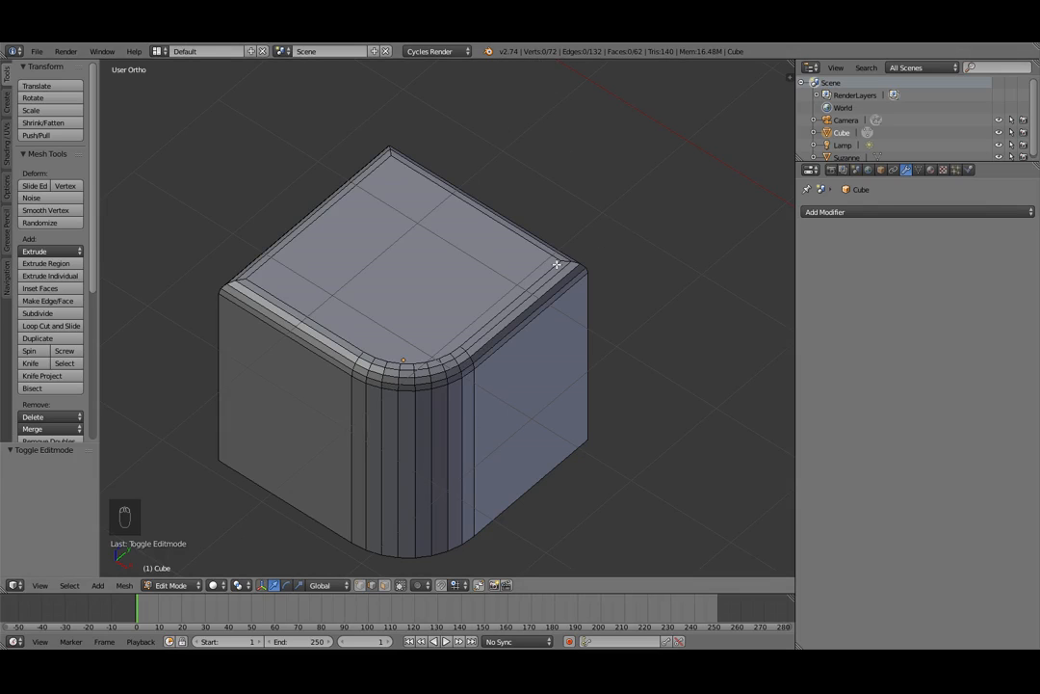
pyautogui.press('Tab')
pyautogui.moveTo(458, 436); pyautogui.dragTo(460, 467, button='middle')
pyautogui.scroll(4, 463, 454)
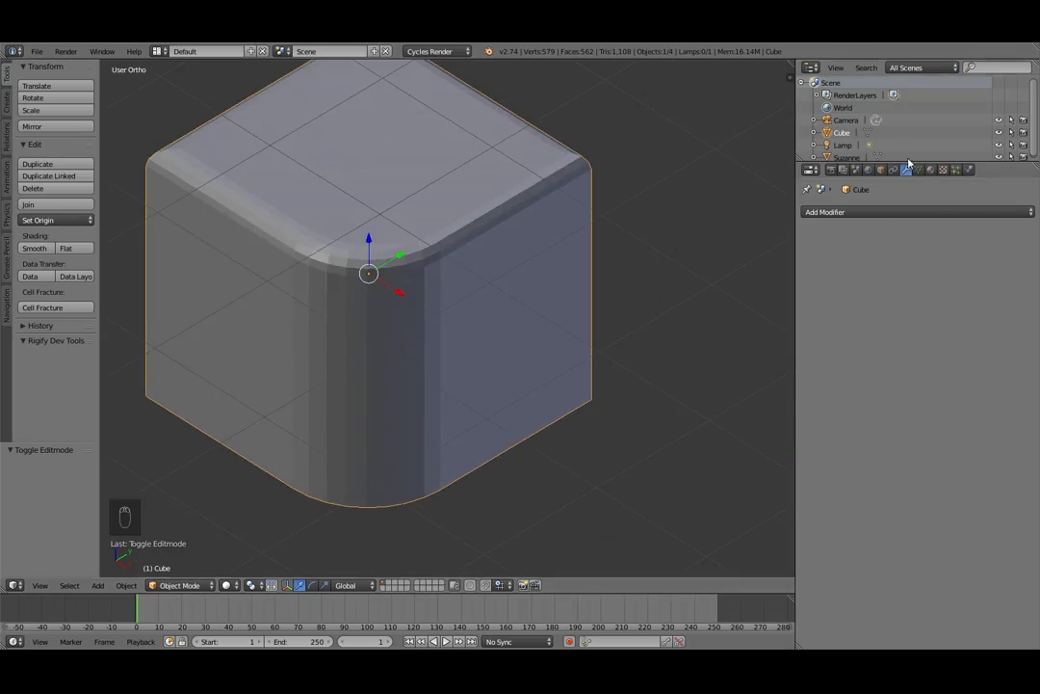
pyautogui.click(869, 212)
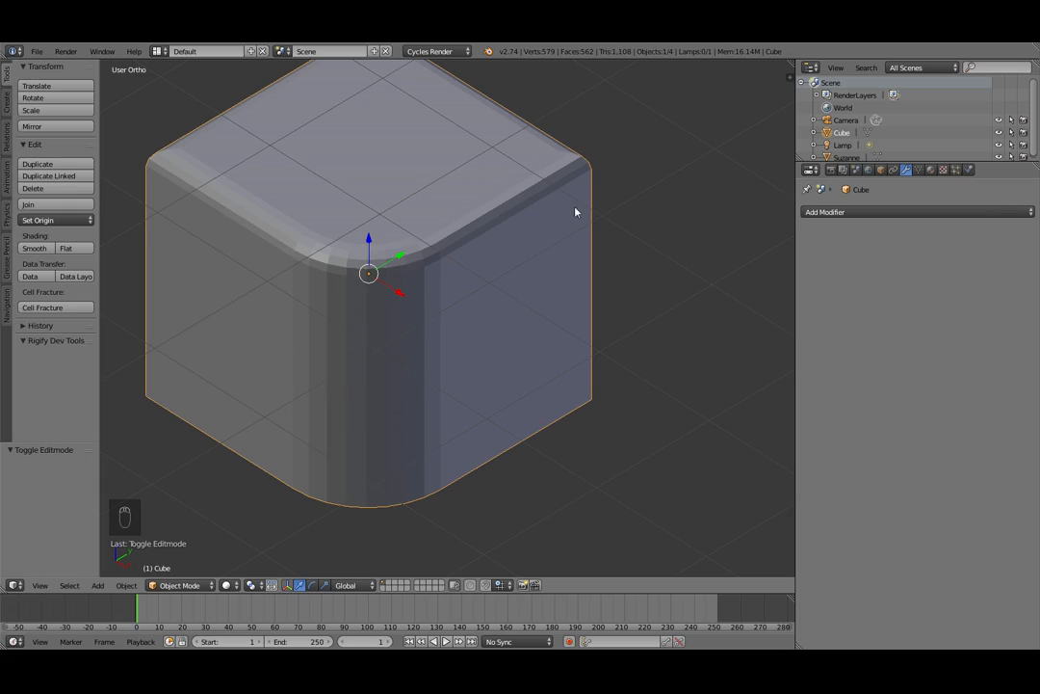
pyautogui.scroll(-4, 554, 246)
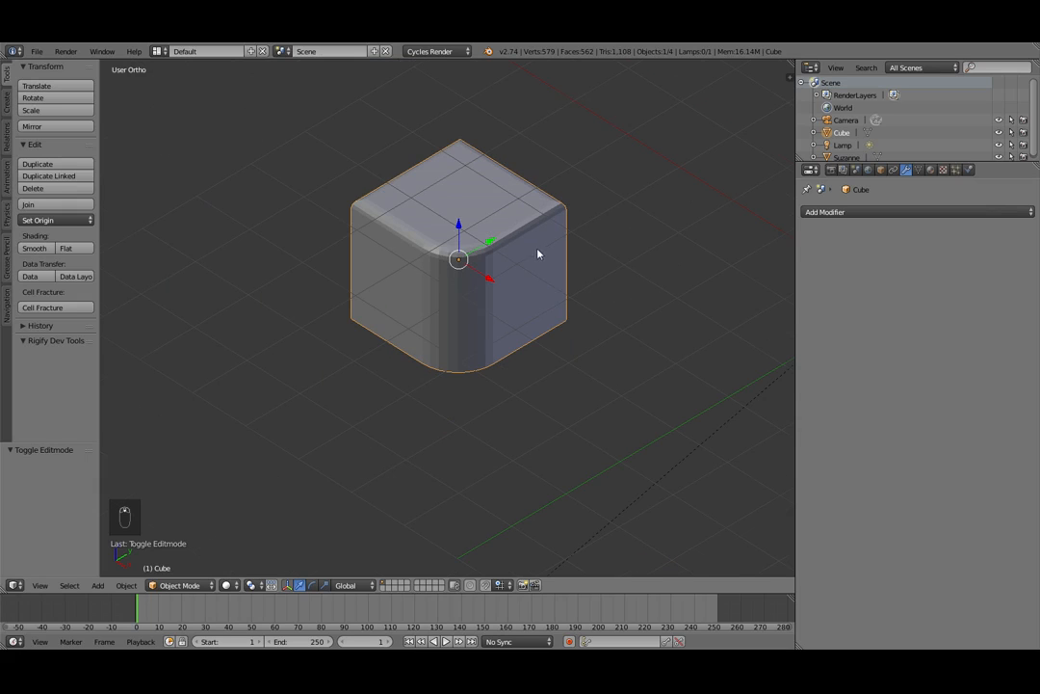
pyautogui.click(876, 213)
pyautogui.moveTo(441, 344); pyautogui.dragTo(482, 324, button='middle')
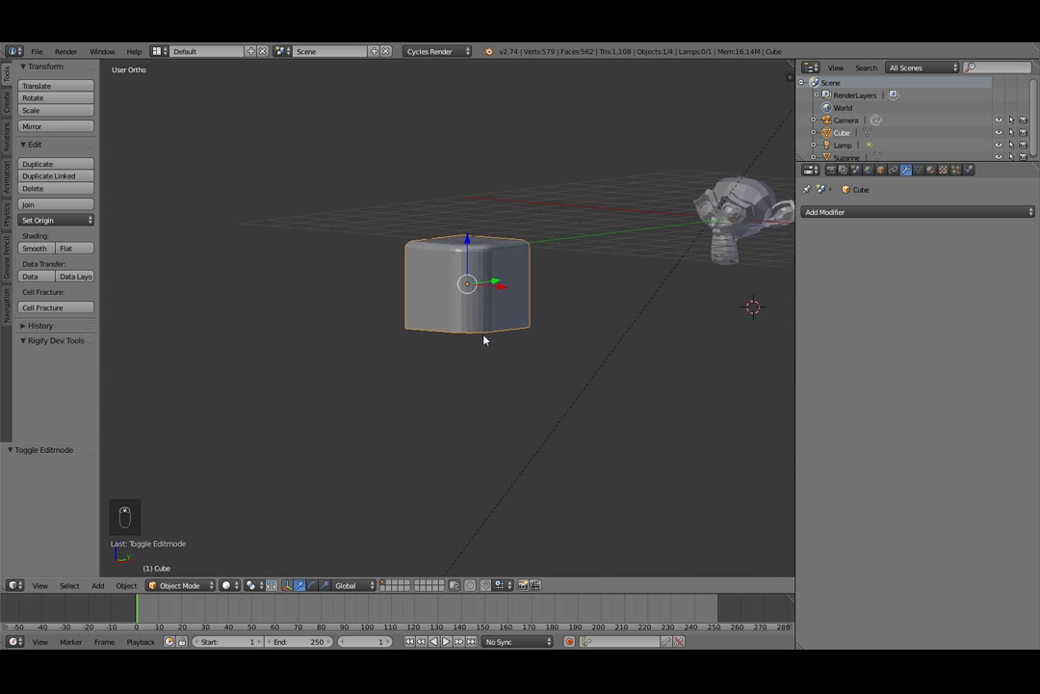
# Switch to the front view, deselect the cube and add a cylinder mesh with 32 vertices, radius 1 and depth 2
pyautogui.press('KP_1')
pyautogui.scroll(5, 409, 345)
pyautogui.keyDown('shift'); pyautogui.moveTo(394, 330); pyautogui.dragTo(542, 347, button='middle'); pyautogui.keyUp('shift')
pyautogui.click(445, 264)
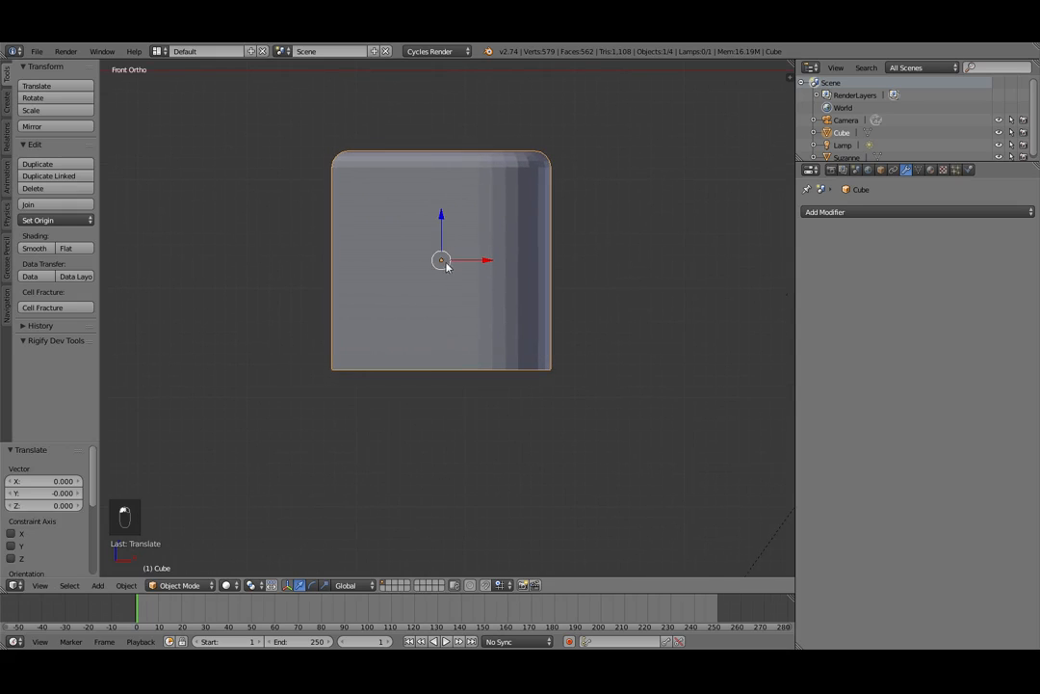
pyautogui.press('a')
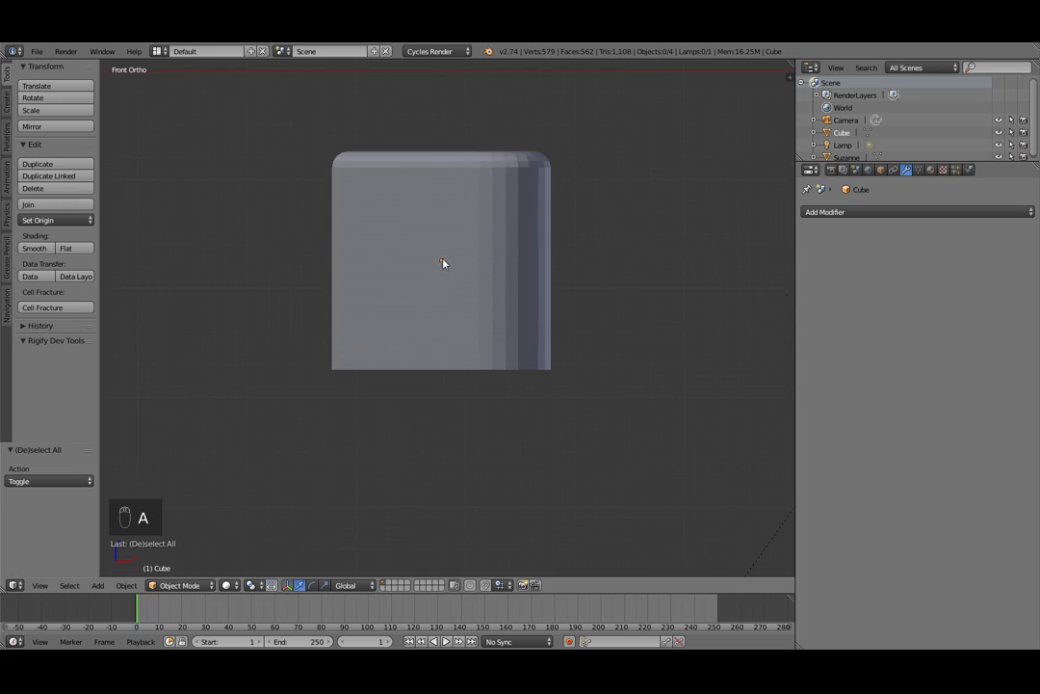
pyautogui.click(96, 588)
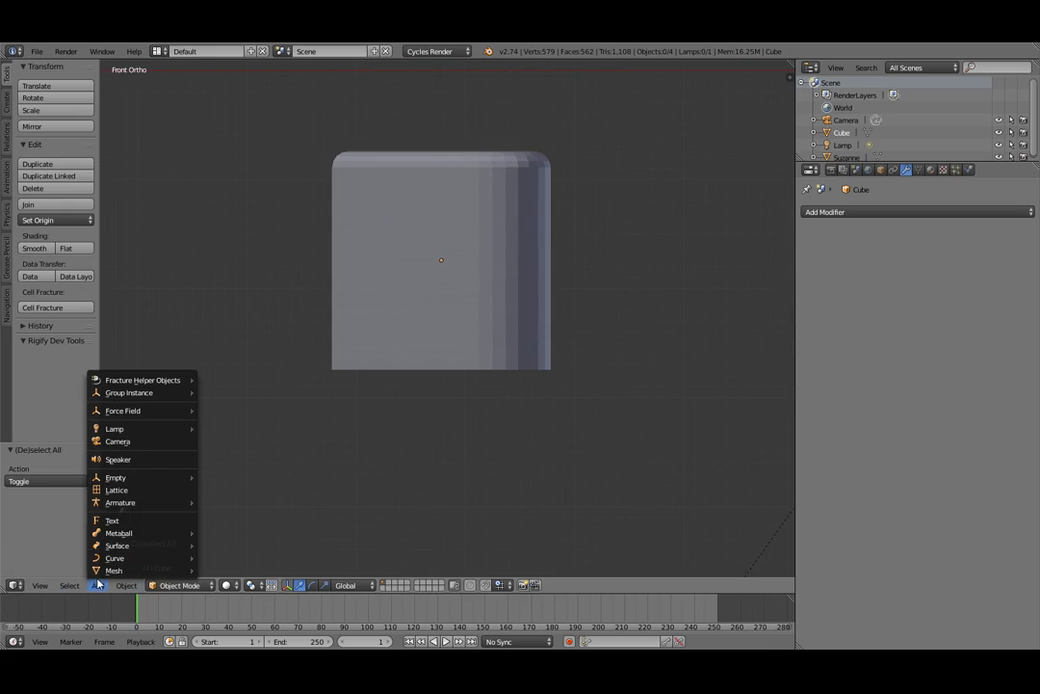
pyautogui.moveTo(114, 571)
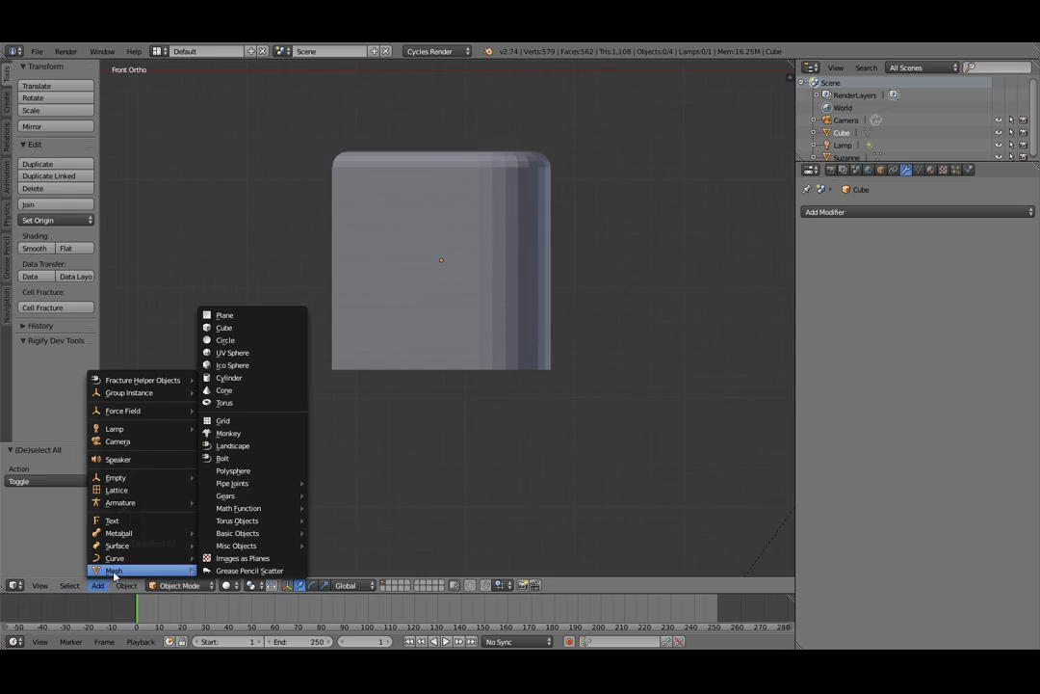
pyautogui.click(253, 378)
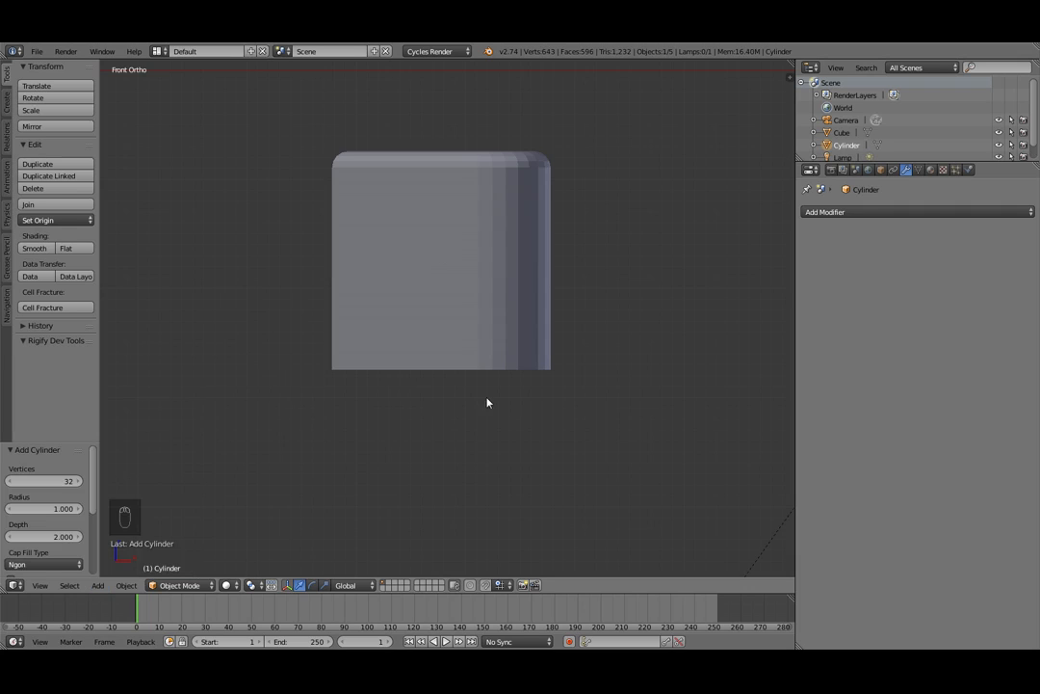
# Move the cylinder about -5.98 units along X, placing it beside the bevelled cube
pyautogui.scroll(-6, 488, 403)
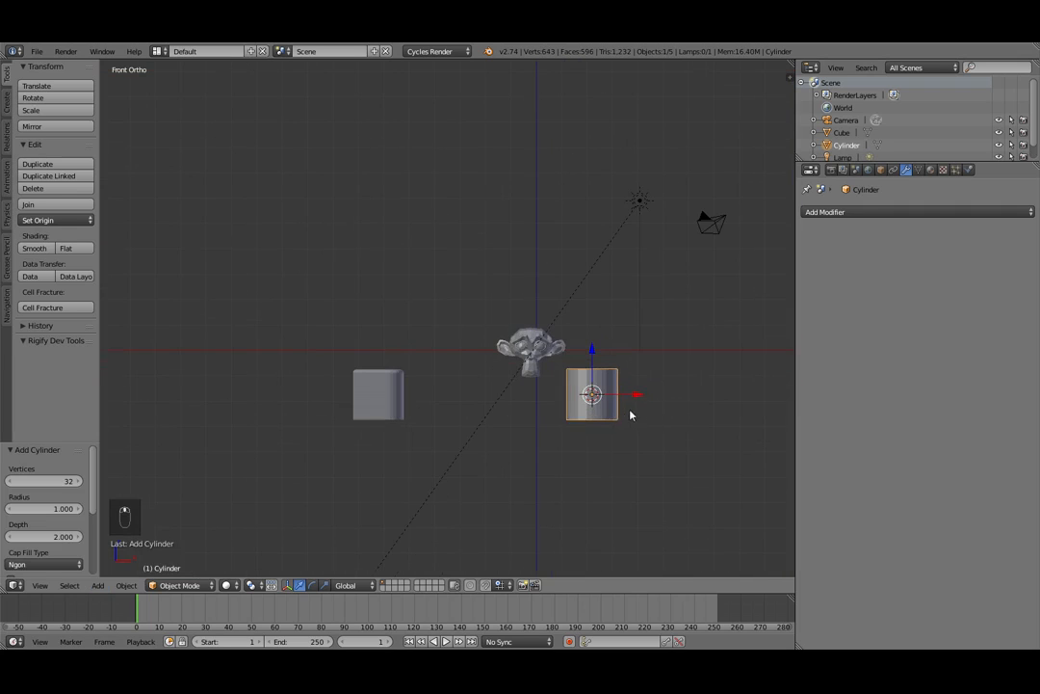
pyautogui.moveTo(638, 395); pyautogui.dragTo(488, 413)
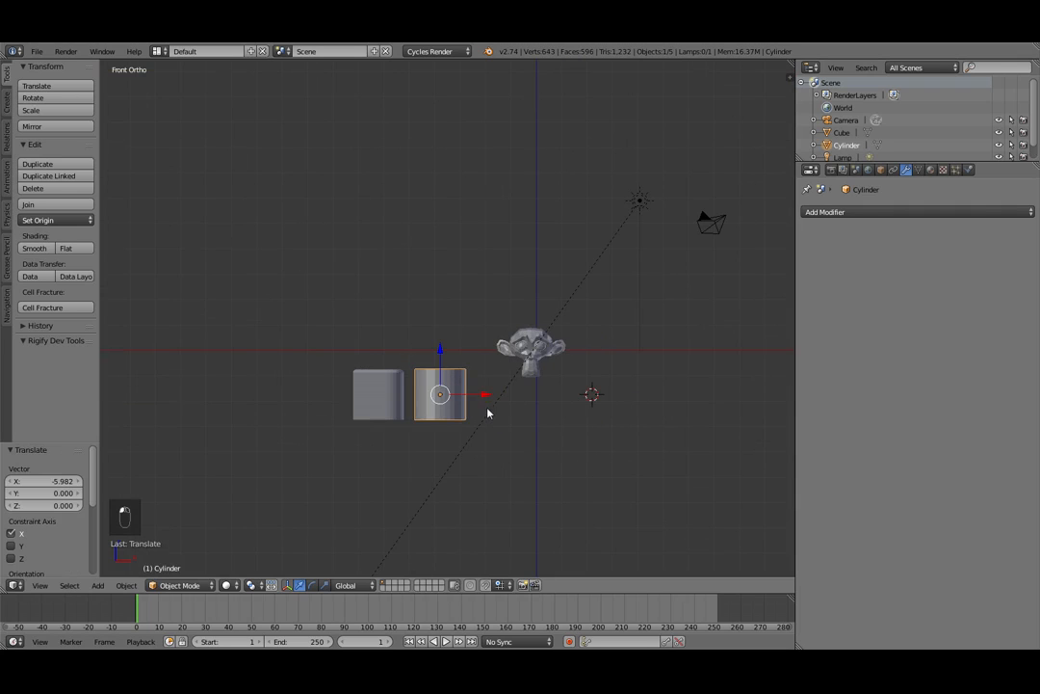
pyautogui.scroll(6, 435, 393)
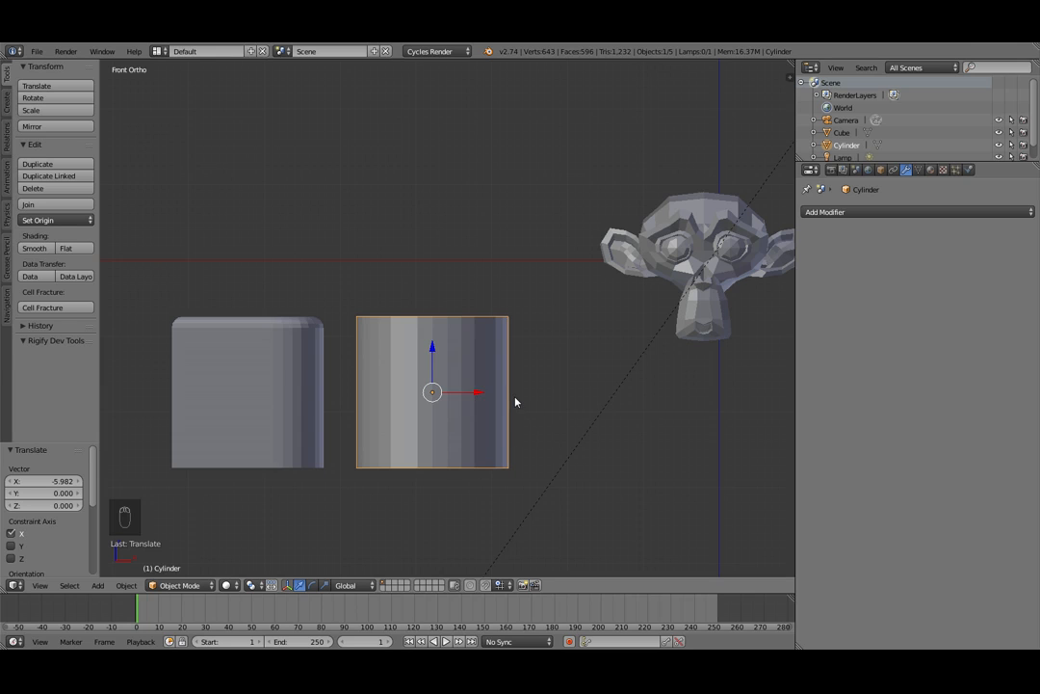
# Rotate the cylinder 90 degrees about the global X axis
pyautogui.press('r')
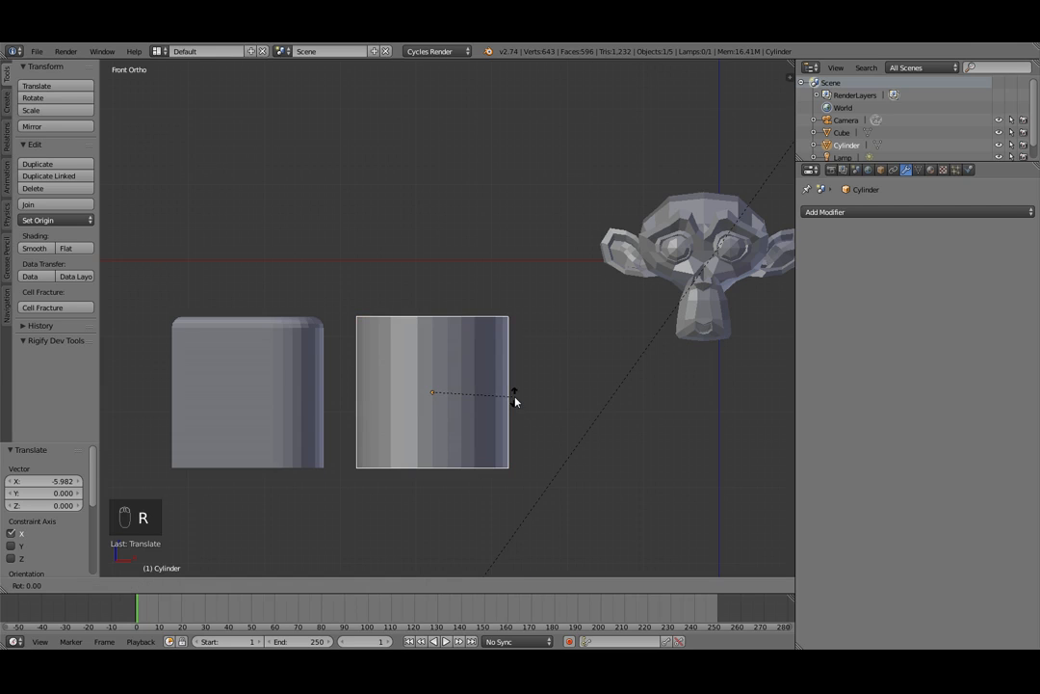
pyautogui.write('x')
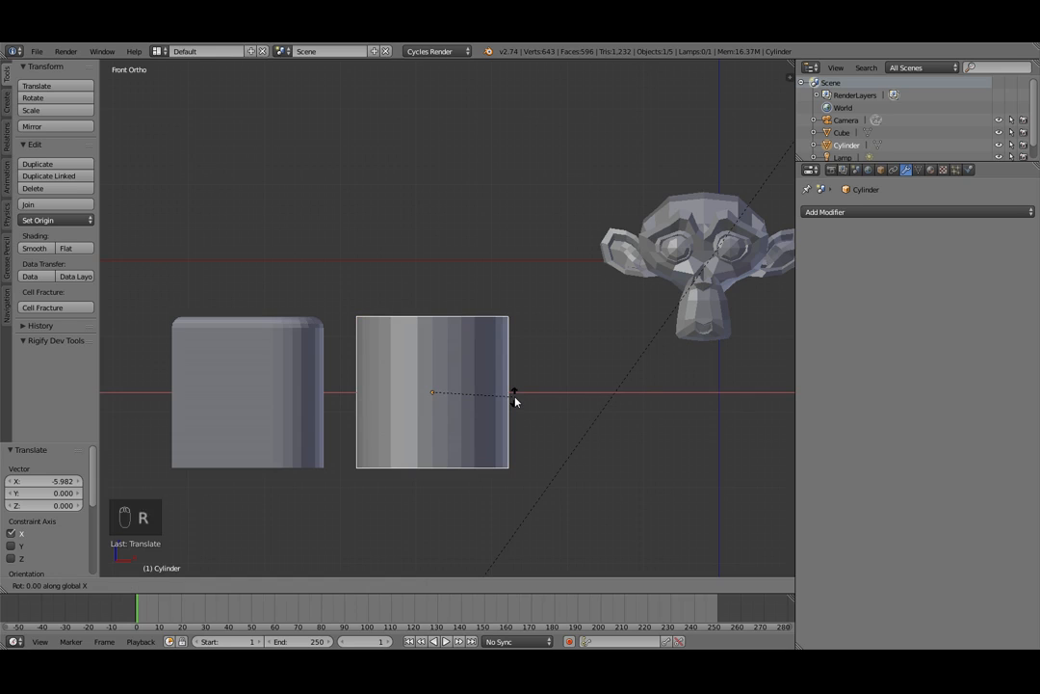
pyautogui.write('90')
pyautogui.press('Return')
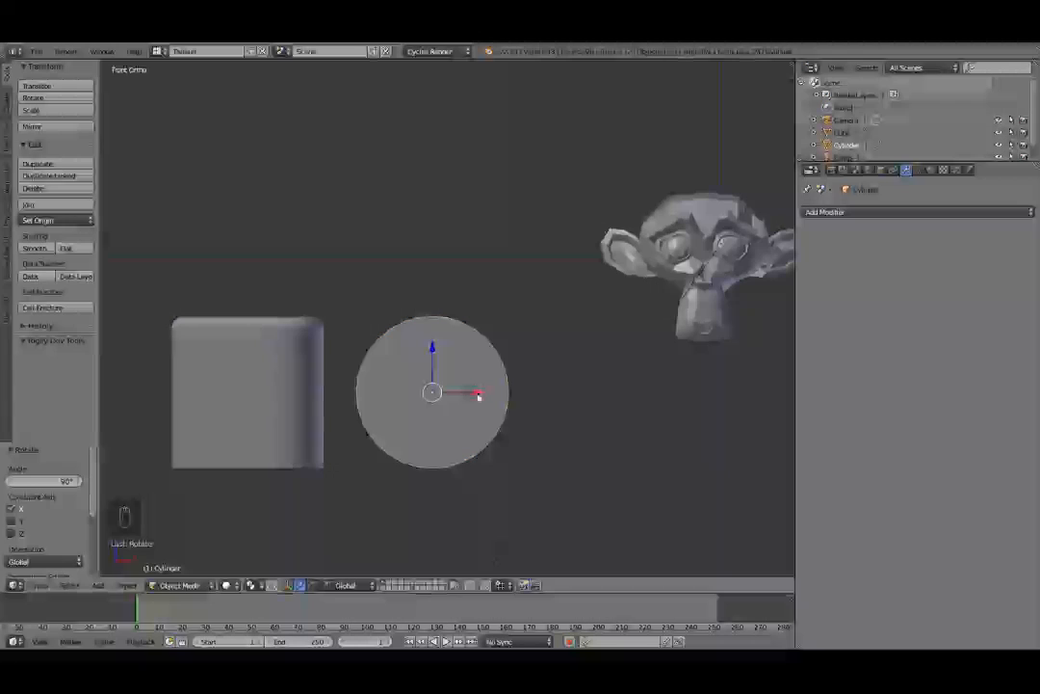
# Move the cylinder about -2.5 units along X so it overlaps the cube, checking the alignment in the top and side views
pyautogui.moveTo(478, 395); pyautogui.dragTo(292, 396)
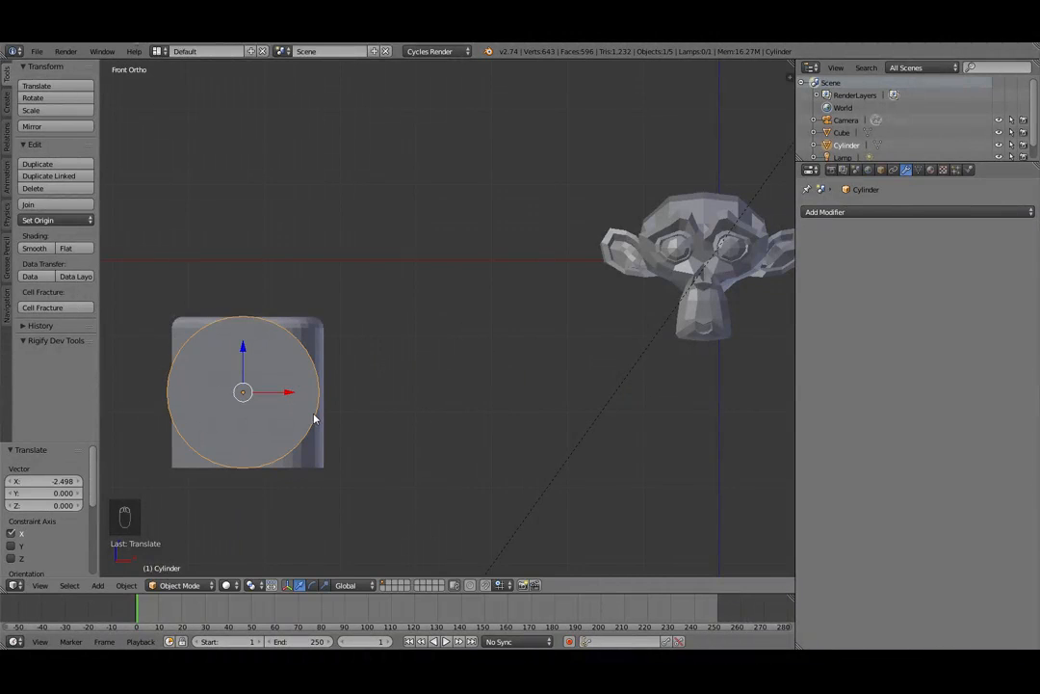
pyautogui.press('KP_7')
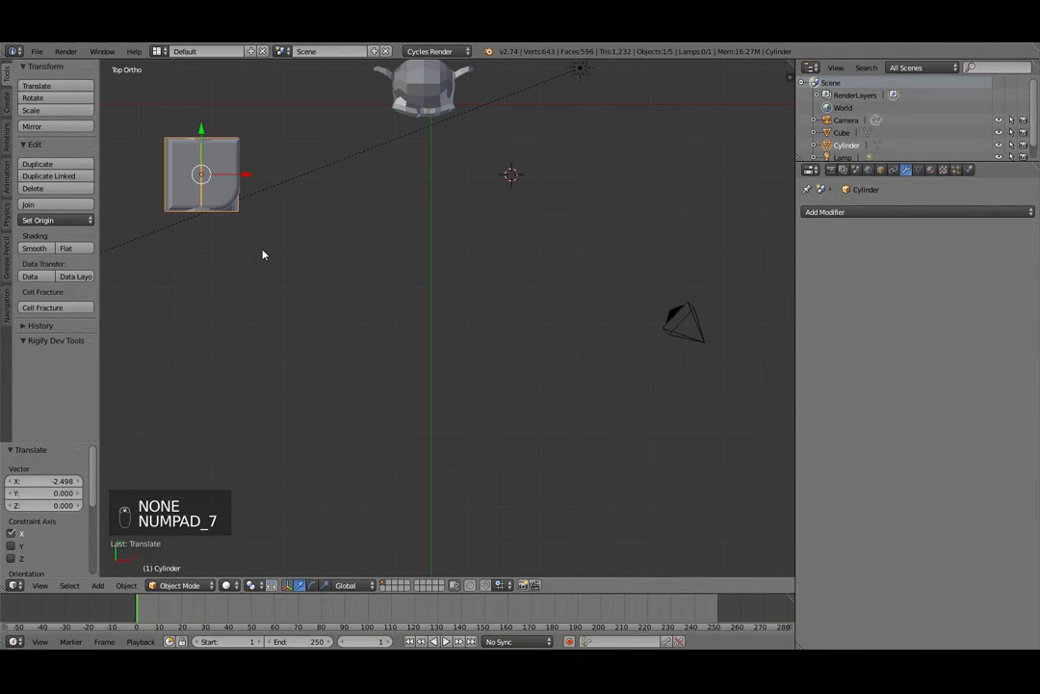
pyautogui.press('KP_1')
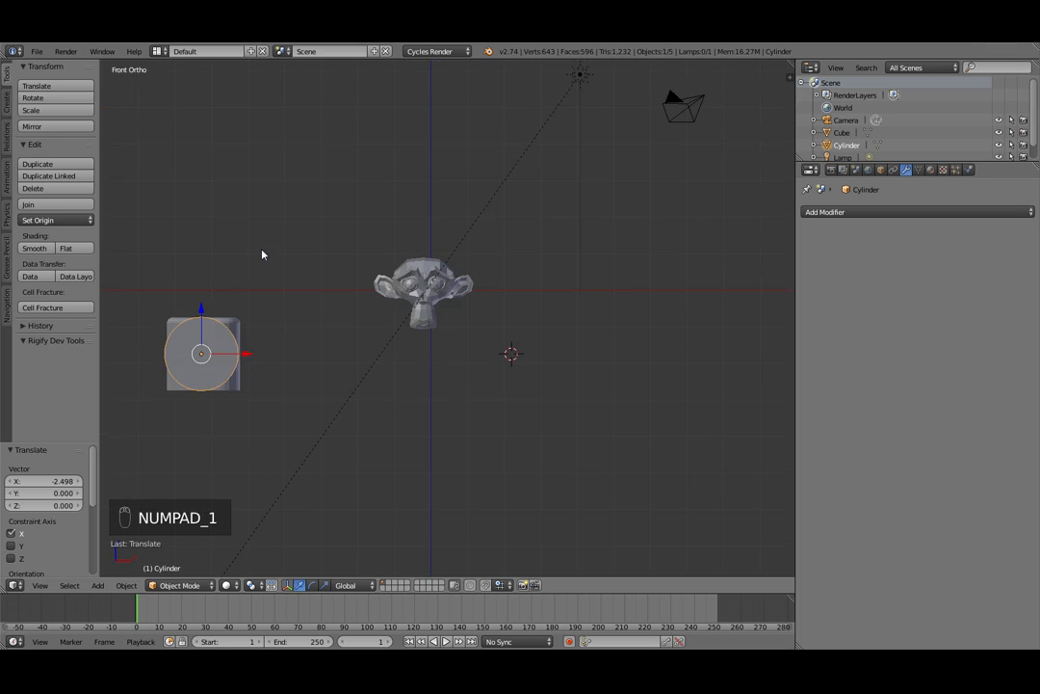
pyautogui.press('KP_3')
pyautogui.press('KP_1')
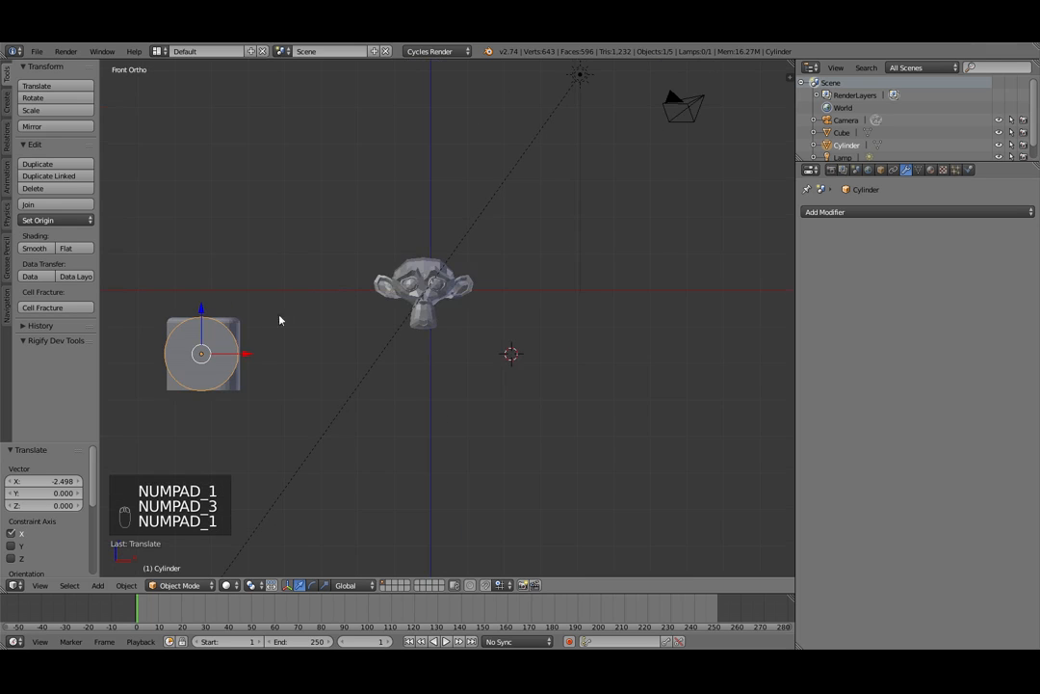
pyautogui.keyDown('shift'); pyautogui.moveTo(324, 360); pyautogui.dragTo(506, 344, button='middle'); pyautogui.keyUp('shift')
pyautogui.scroll(4, 496, 352)
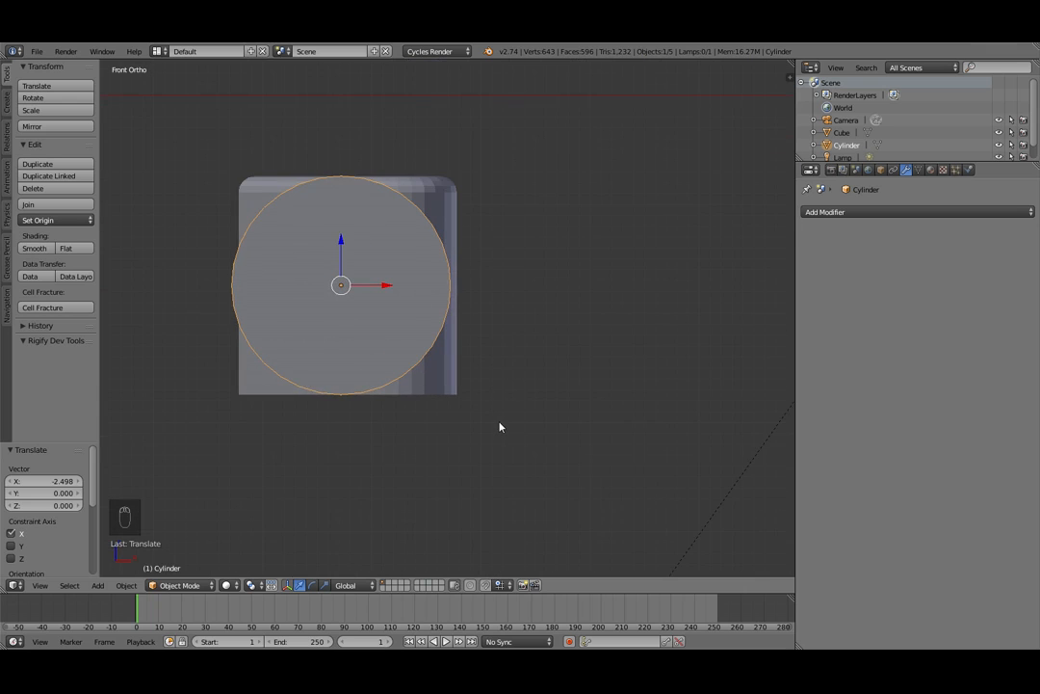
# Scale the cylinder down to fit within the cube's front face and move it about -1.51 units along Y, in front of the cube
pyautogui.press('s')
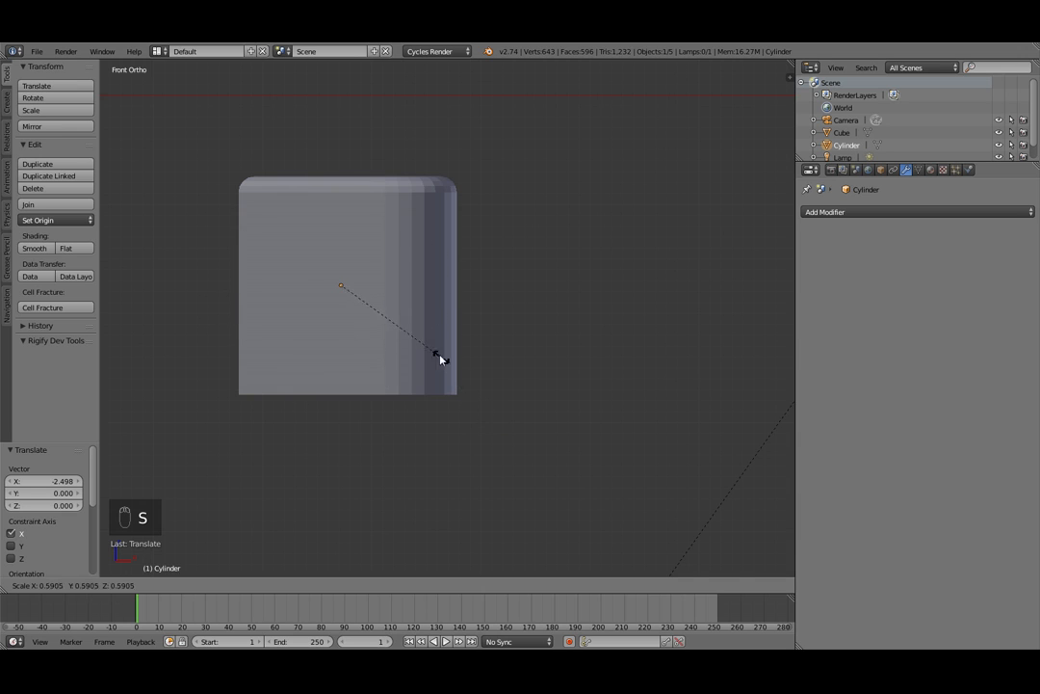
pyautogui.click(385, 334)
pyautogui.moveTo(379, 360); pyautogui.dragTo(336, 362, button='middle')
pyautogui.moveTo(383, 277); pyautogui.dragTo(236, 332)
# Stretch the cylinder by about 10.05 along Y and move it about 1.48 units along Y so it runs through the cube on both sides
pyautogui.keyDown('shift'); pyautogui.moveTo(281, 364); pyautogui.dragTo(639, 290, button='middle'); pyautogui.keyUp('shift')
pyautogui.scroll(1, 566, 315)
pyautogui.moveTo(565, 315); pyautogui.dragTo(543, 381, button='middle')
pyautogui.scroll(-4, 536, 331)
pyautogui.scroll(2, 599, 334)
pyautogui.scroll(2, 550, 376)
pyautogui.scroll(3, 555, 371)
pyautogui.scroll(-1, 544, 374)
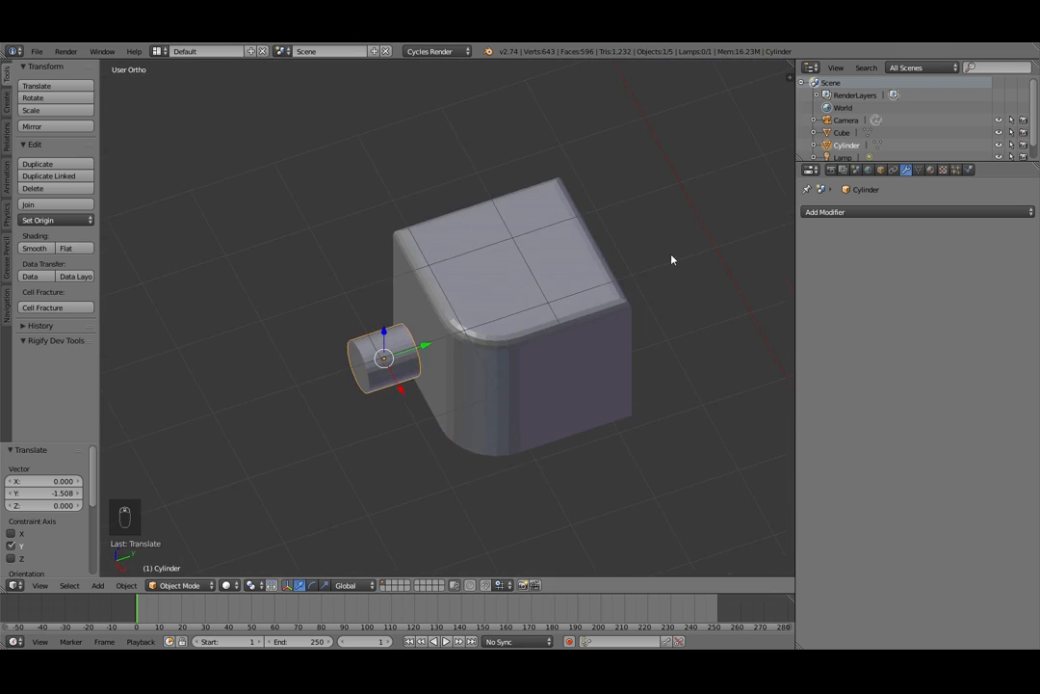
pyautogui.moveTo(415, 366)
pyautogui.mouseDown(button='middle')
pyautogui.moveTo(436, 384)
pyautogui.moveTo(421, 358)
pyautogui.mouseUp(button='middle')
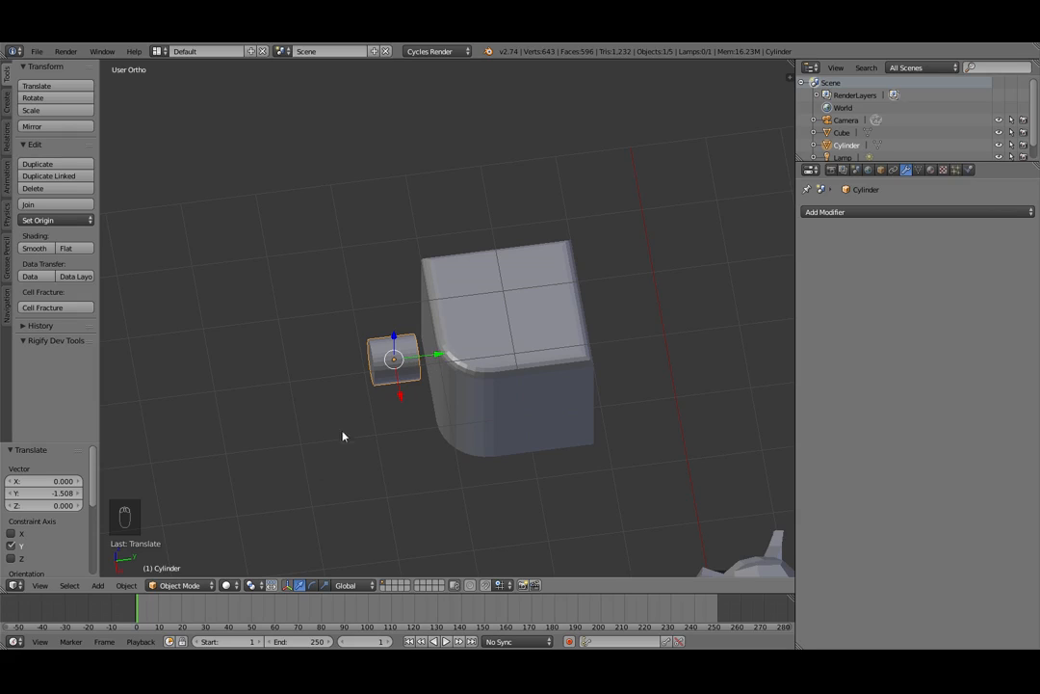
pyautogui.press('s')
pyautogui.press('y')
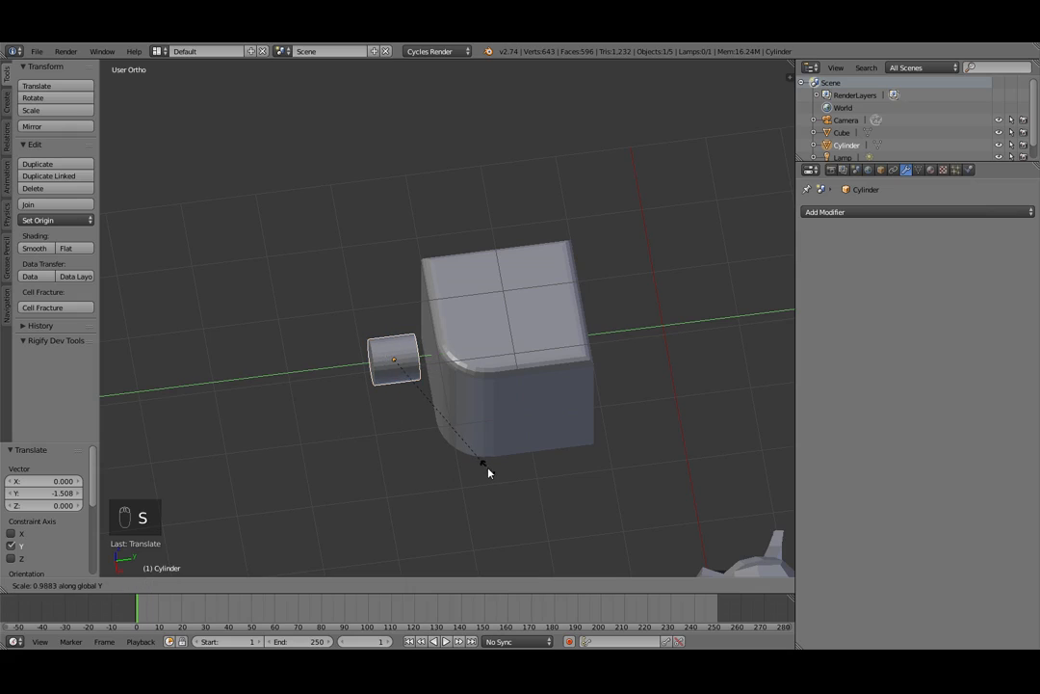
pyautogui.click(164, 390)
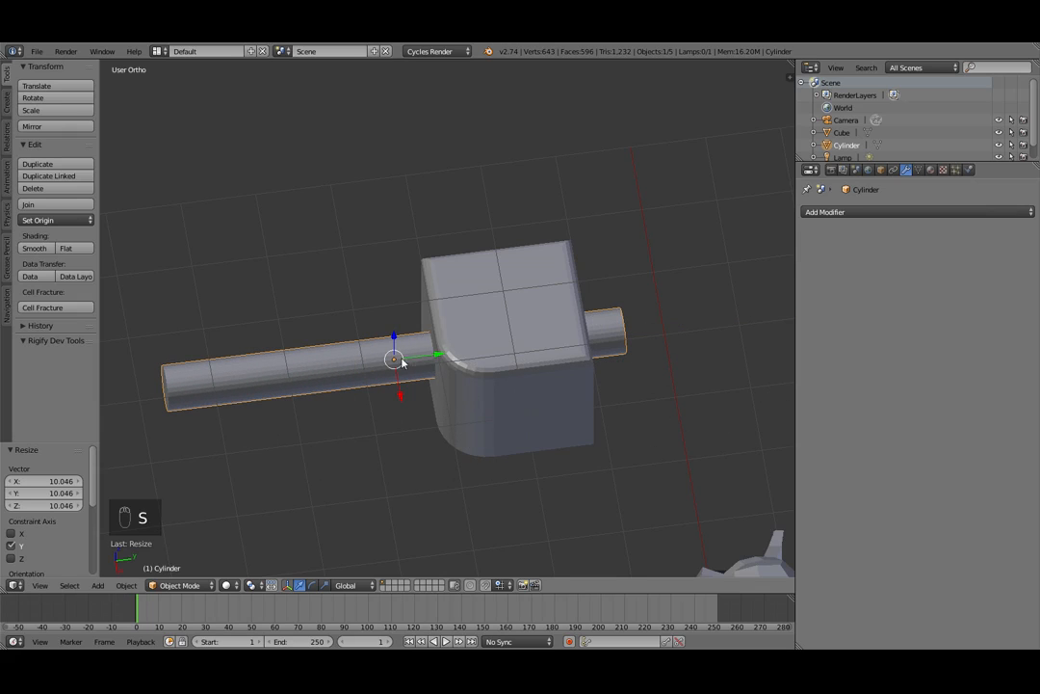
pyautogui.moveTo(441, 354); pyautogui.dragTo(545, 359)
pyautogui.moveTo(540, 434); pyautogui.dragTo(489, 344, button='middle')
pyautogui.moveTo(432, 313); pyautogui.dragTo(588, 377, button='middle')
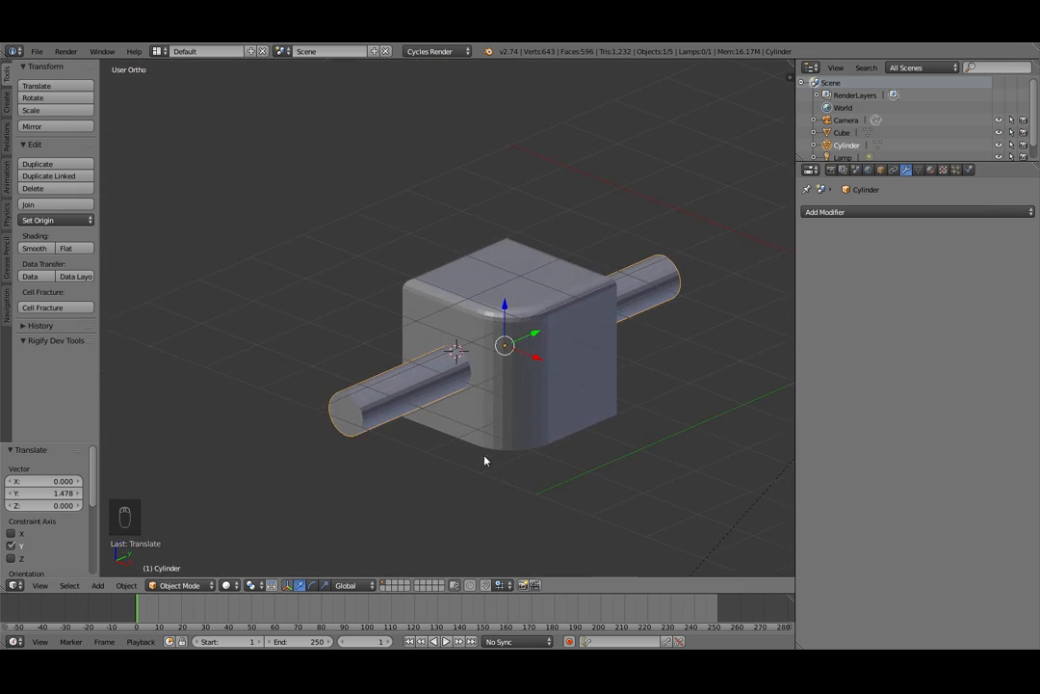
# Examine the cube's mesh in Edit Mode, return to Object Mode, and highlight the cylinder and cube in turn as the two Boolean objects
pyautogui.click(847, 212)
pyautogui.rightClick(486, 332)
pyautogui.scroll(4, 494, 297)
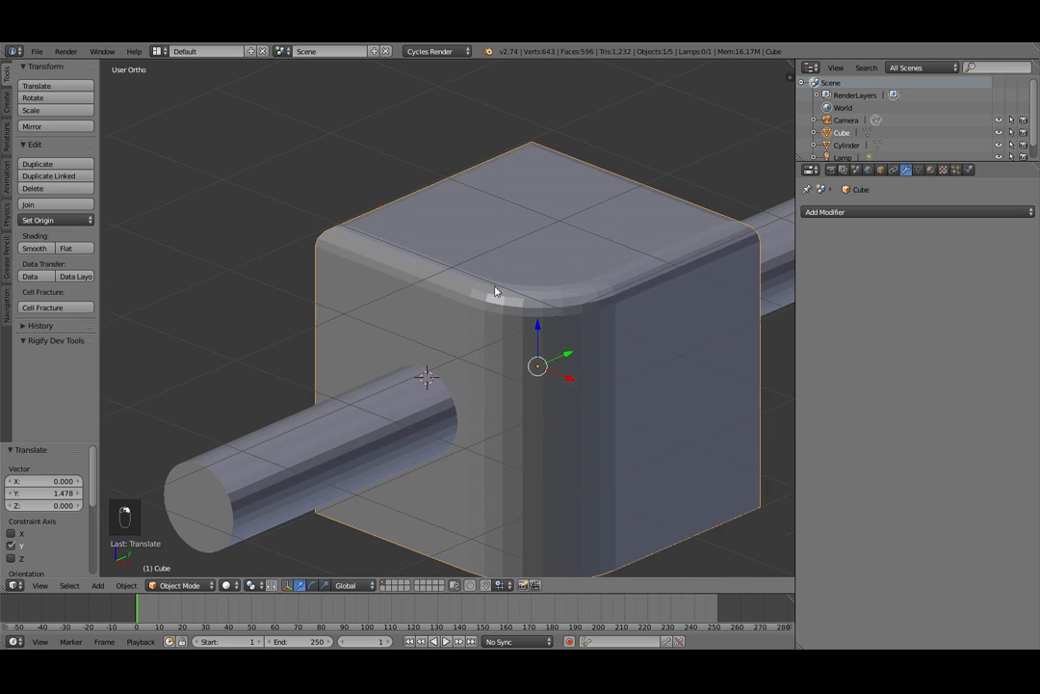
pyautogui.press('Tab')
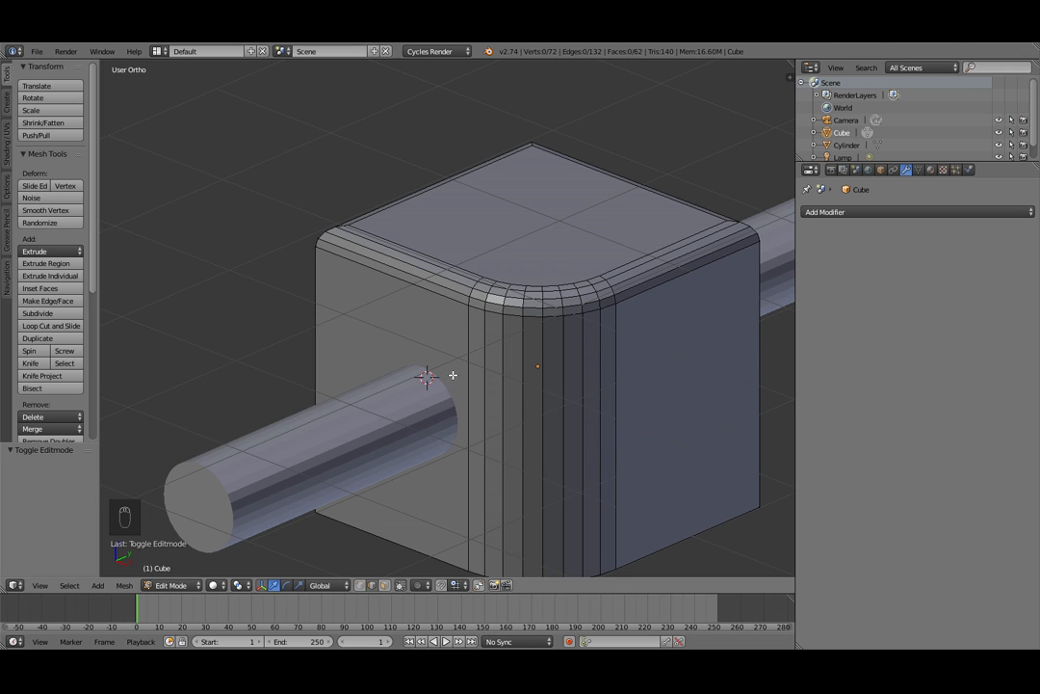
pyautogui.scroll(-3, 479, 424)
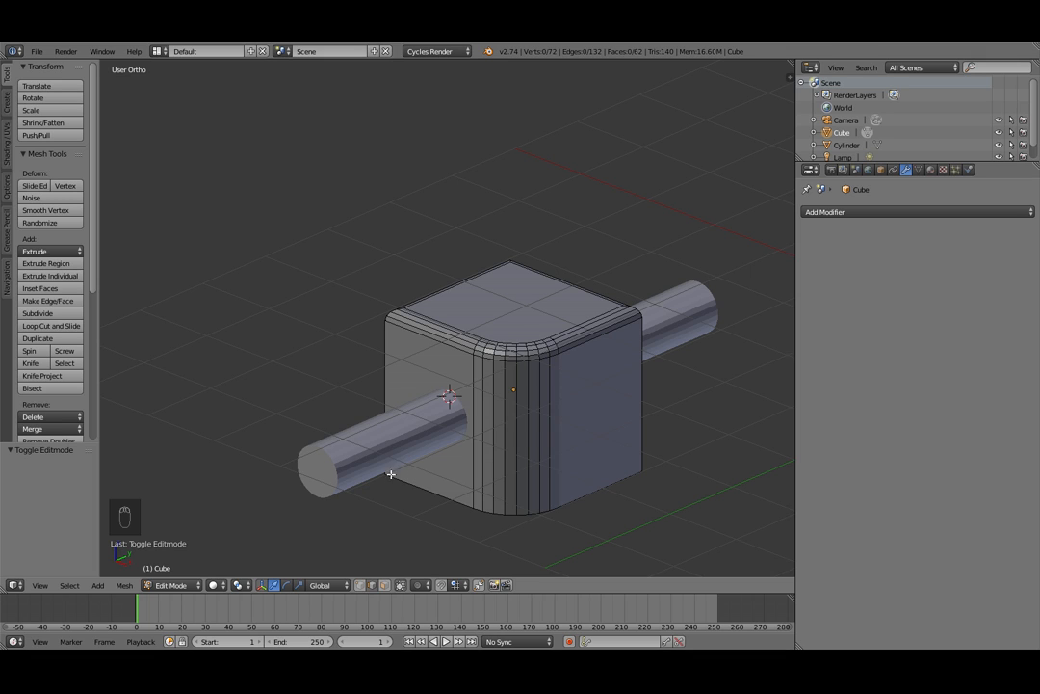
pyautogui.press('Tab')
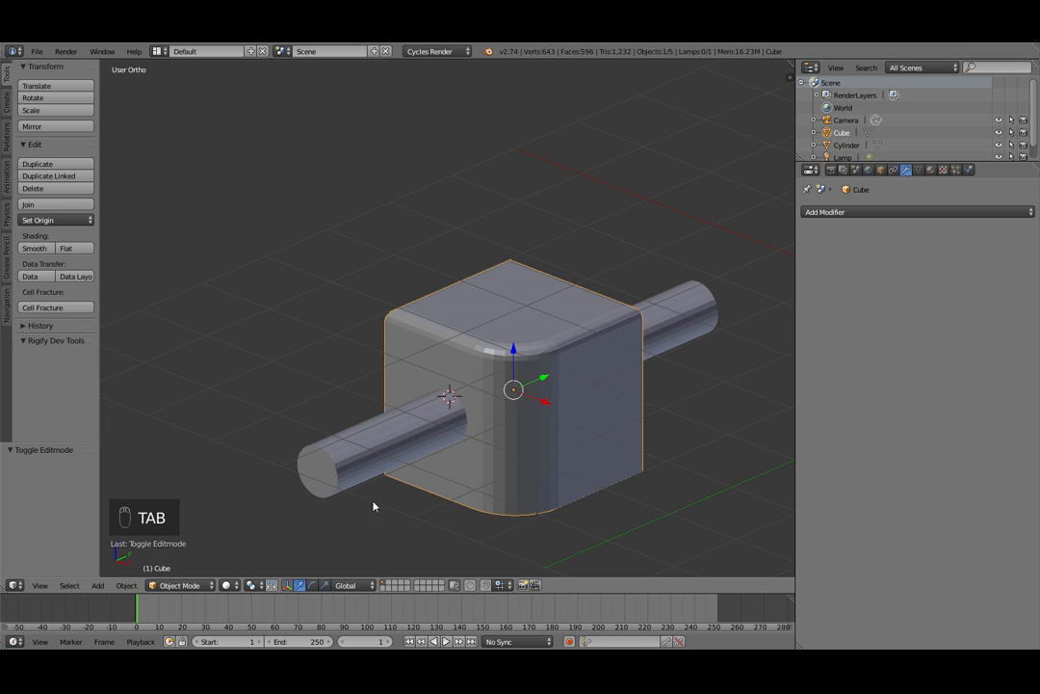
pyautogui.rightClick(379, 454)
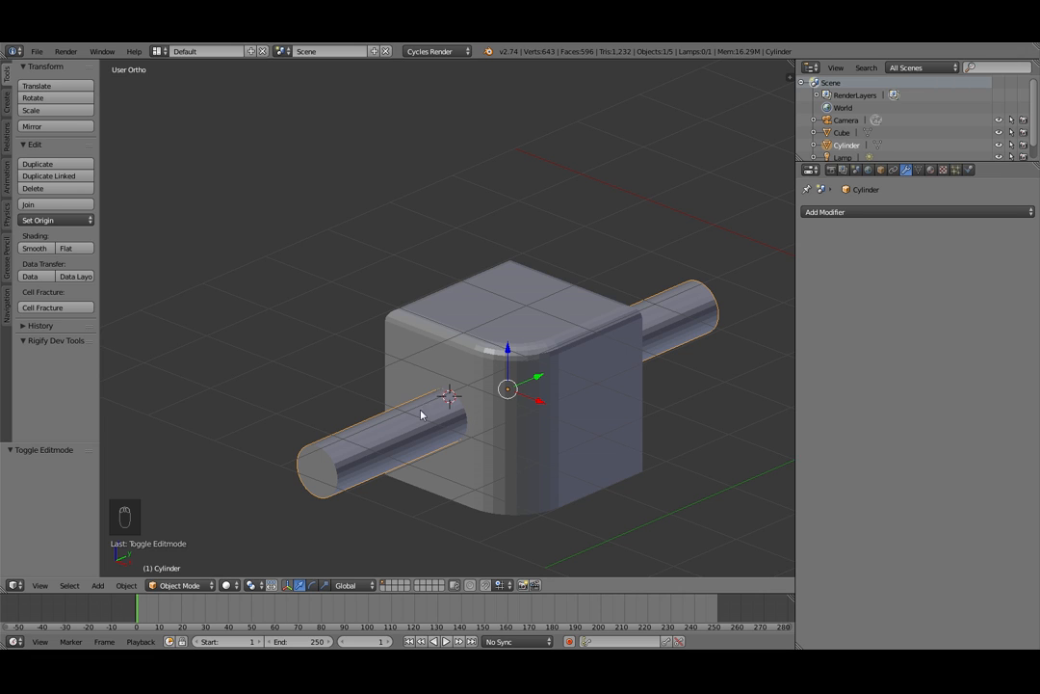
pyautogui.rightClick(502, 328)
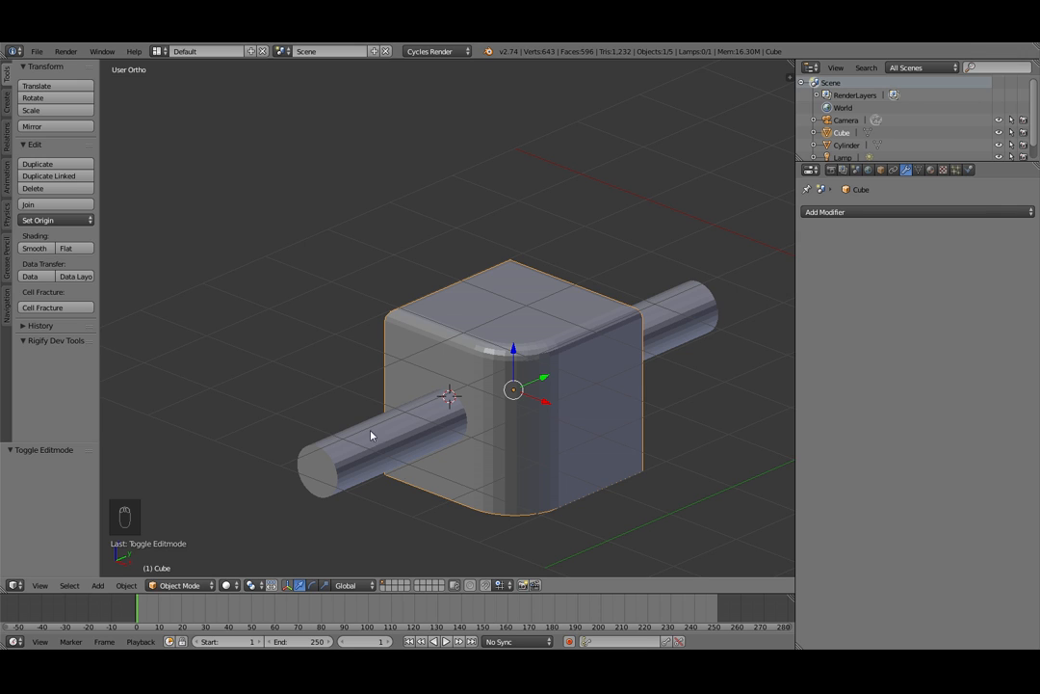
pyautogui.rightClick(337, 470)
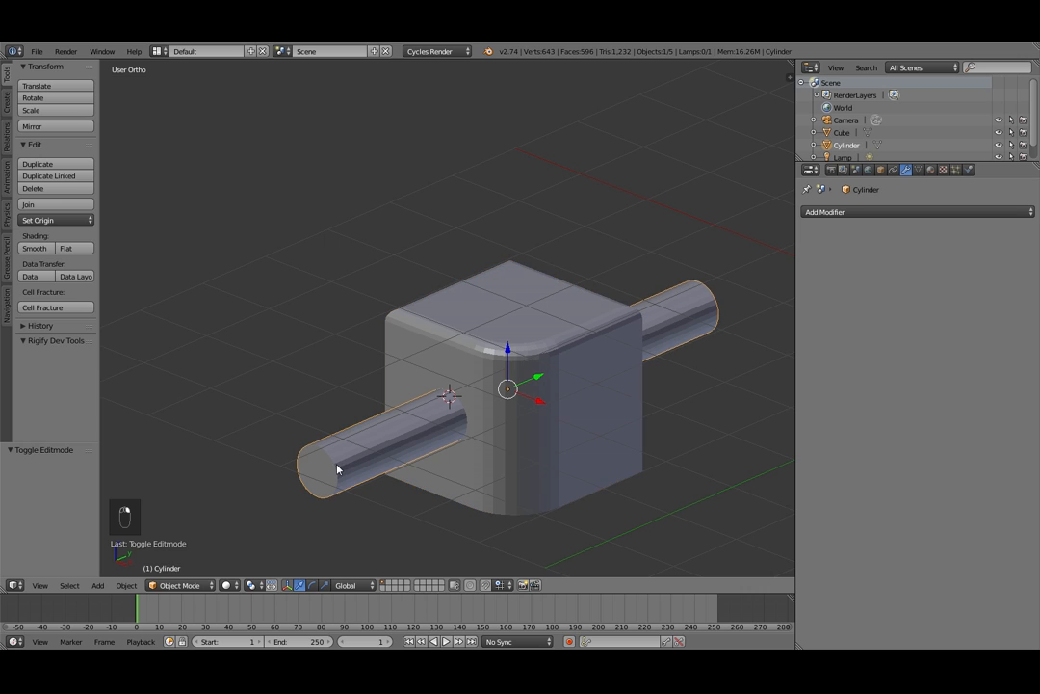
# Add a Boolean modifier to the cube with the Cylinder as its target object
pyautogui.rightClick(525, 309)
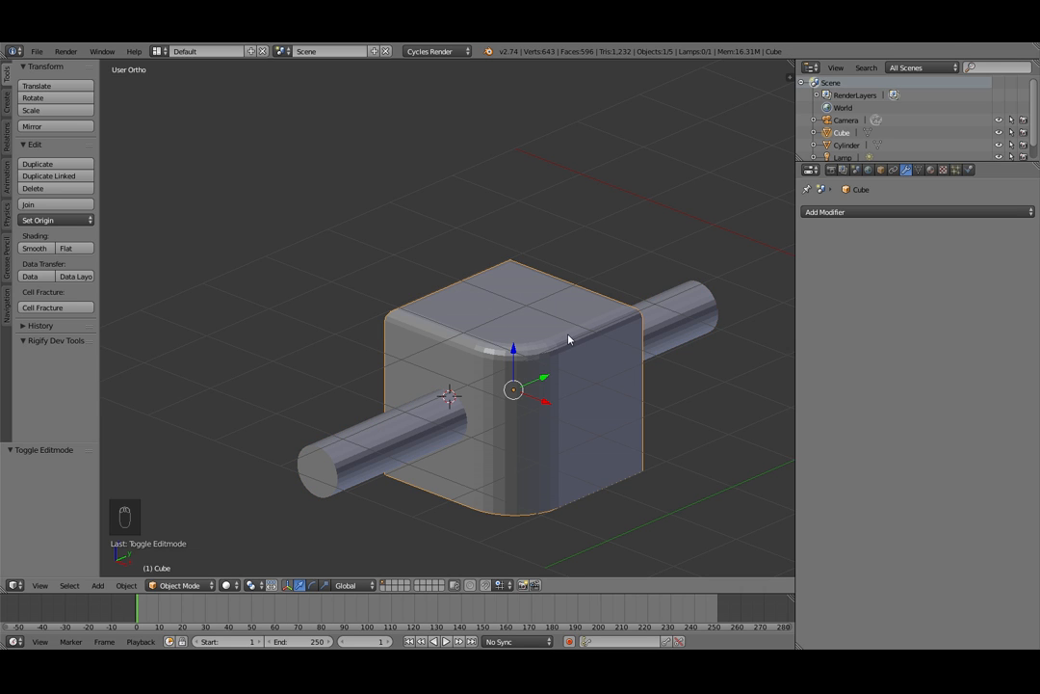
pyautogui.click(968, 213)
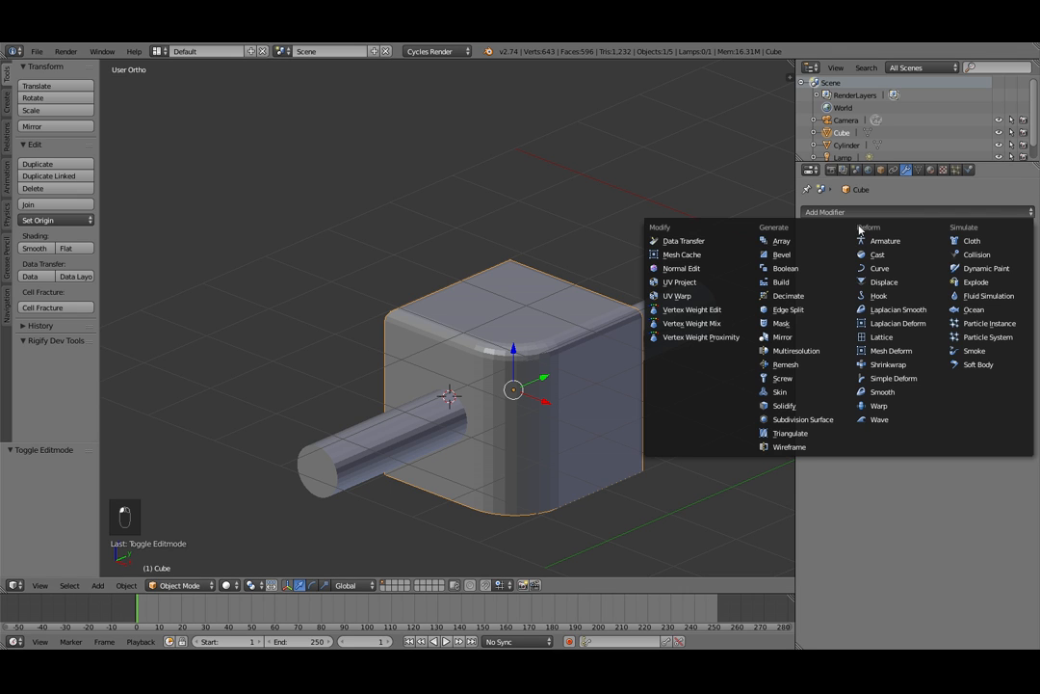
pyautogui.click(802, 270)
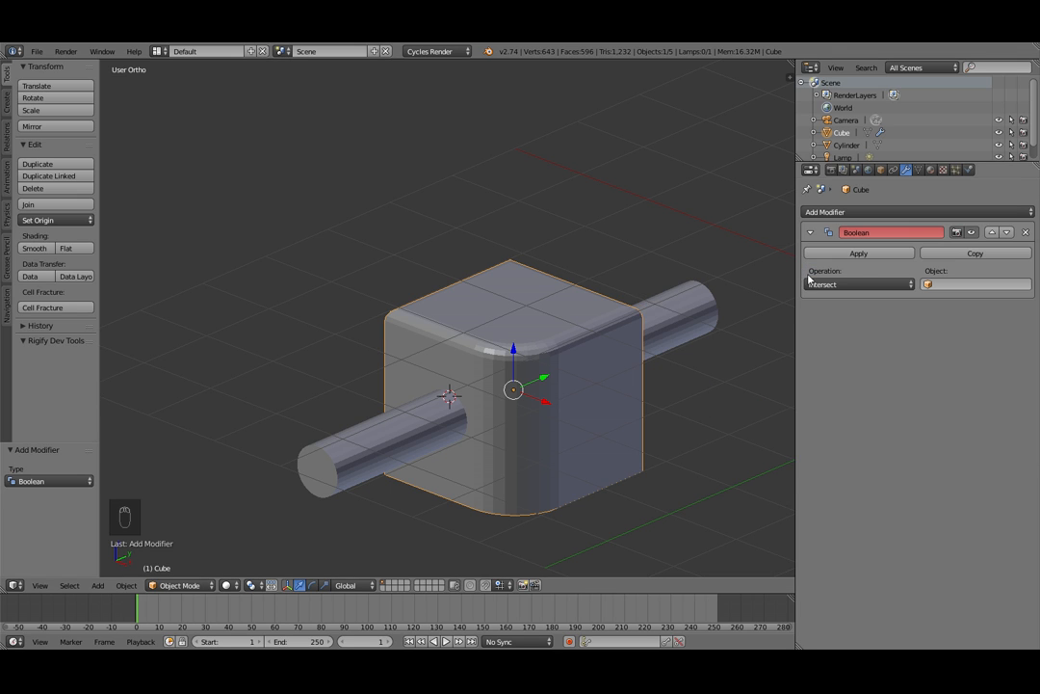
pyautogui.click(942, 285)
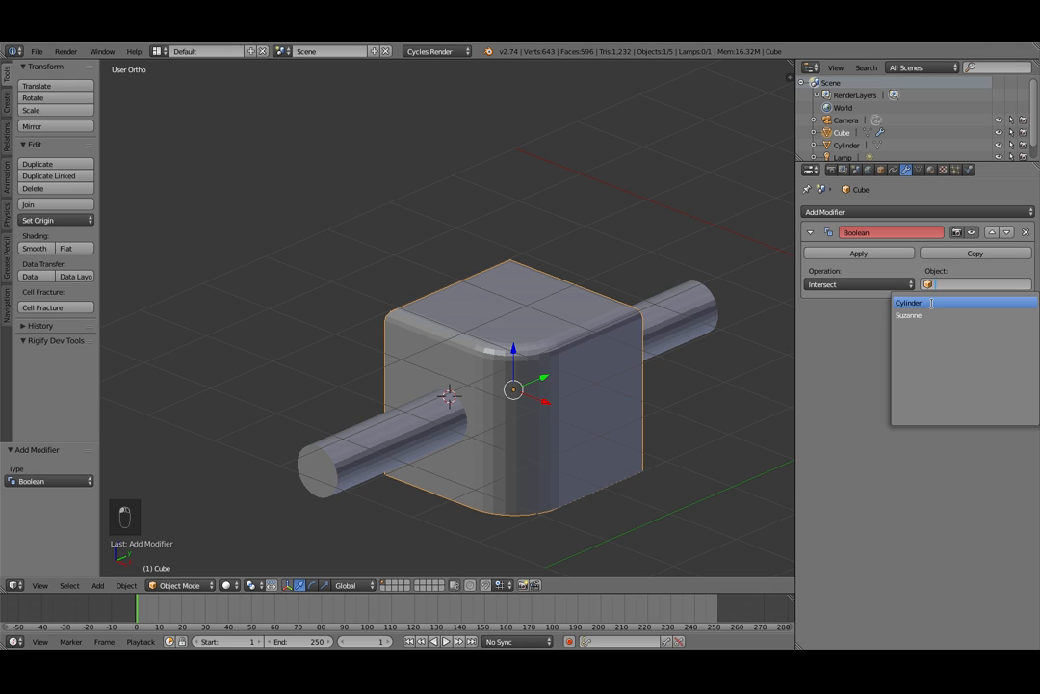
pyautogui.click(932, 303)
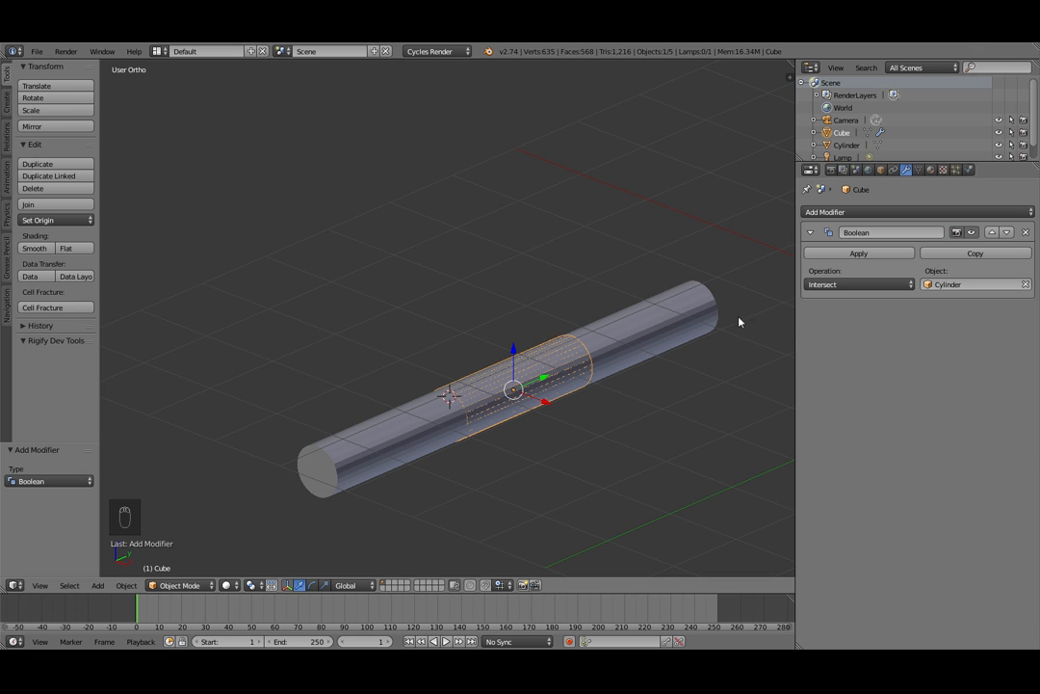
# Preview the Boolean modifier's Union operation and set the operation to Difference
pyautogui.click(857, 284)
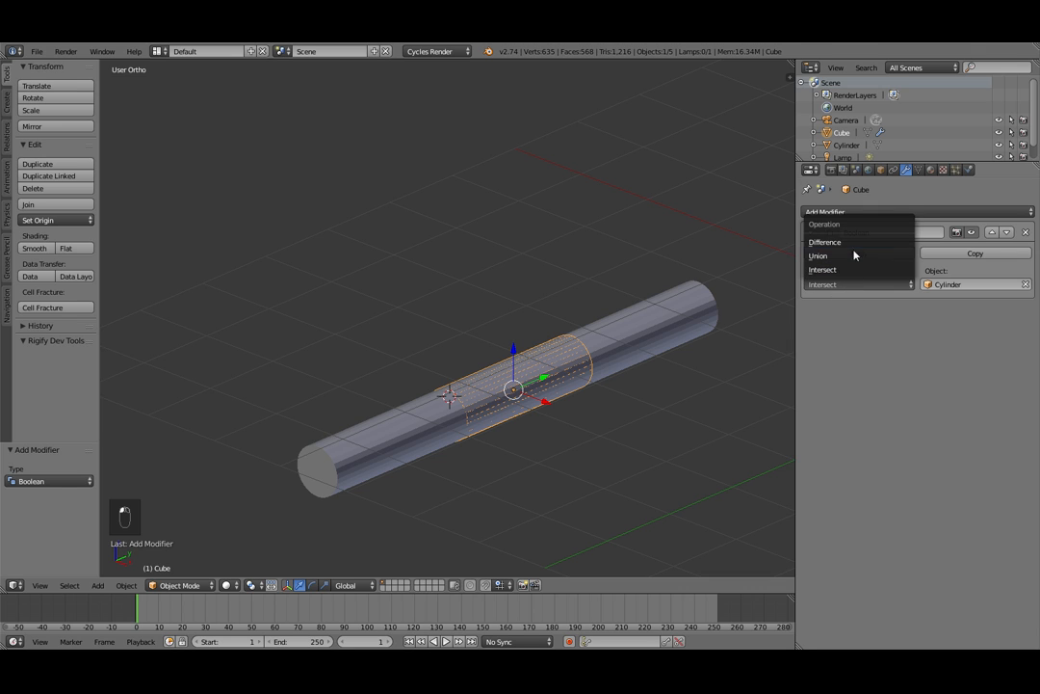
pyautogui.click(855, 256)
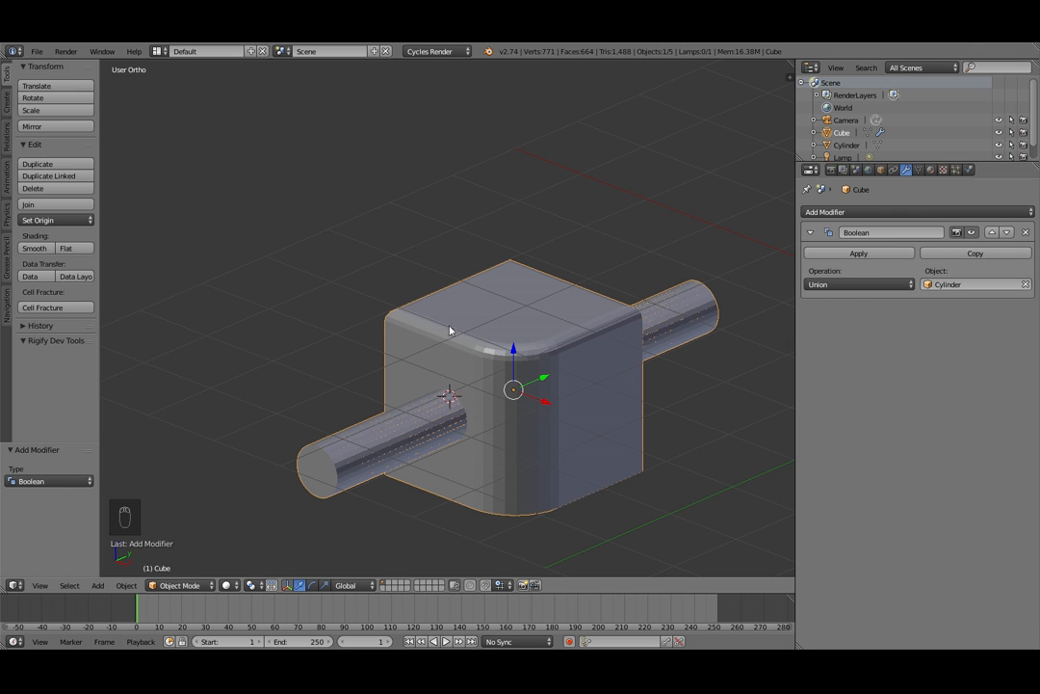
pyautogui.click(859, 286)
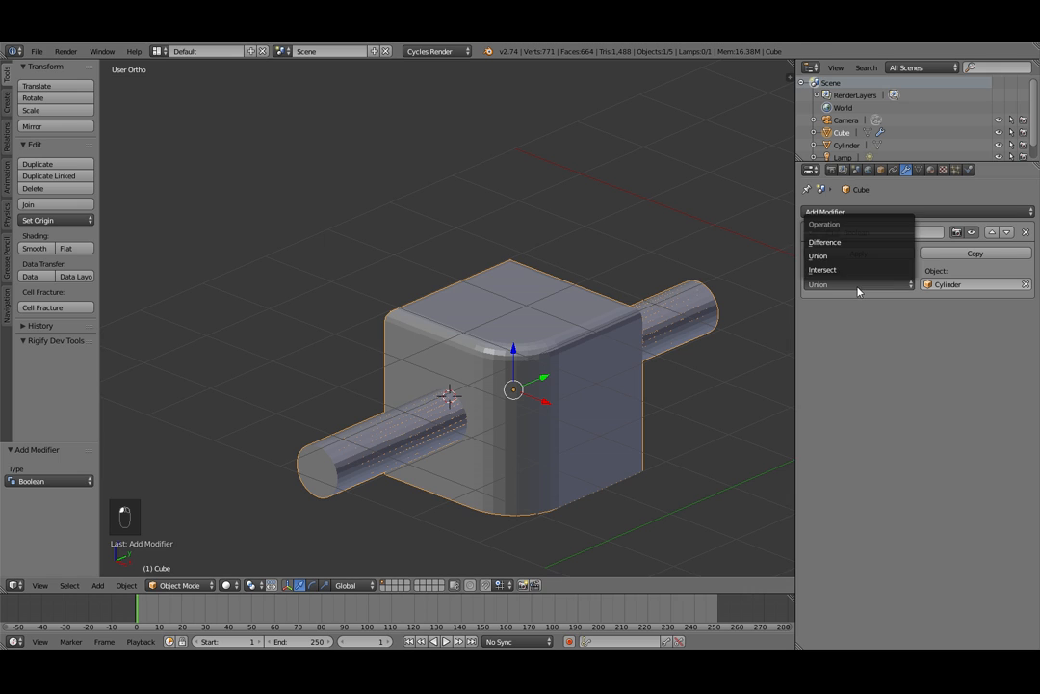
pyautogui.click(856, 242)
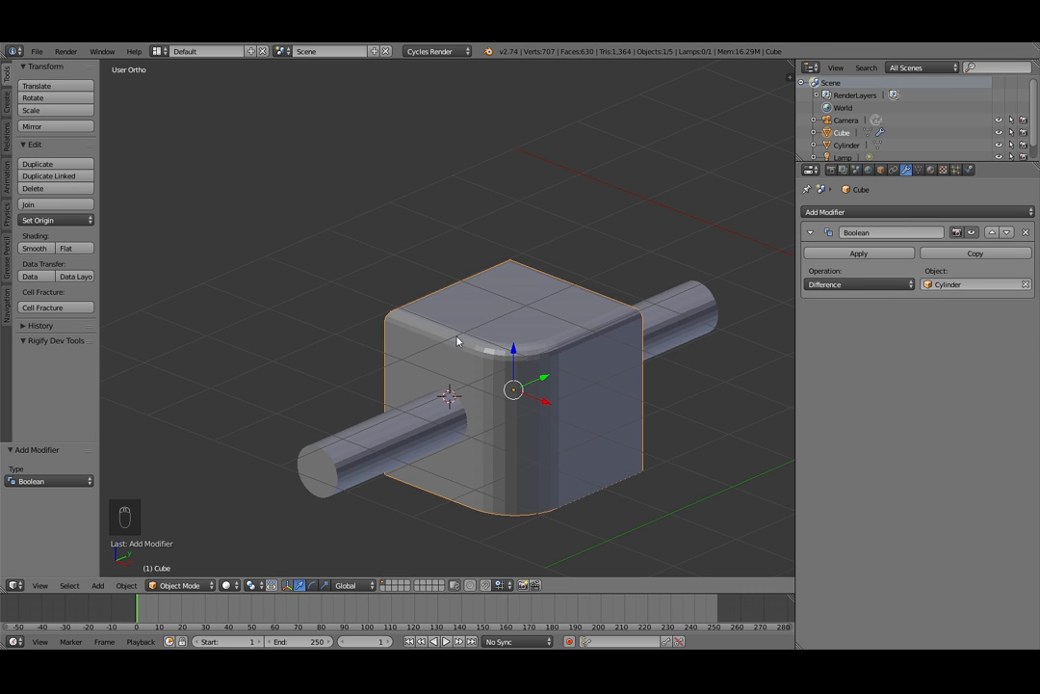
# Apply the Boolean modifier to the cube and select the cylinder
pyautogui.click(856, 254)
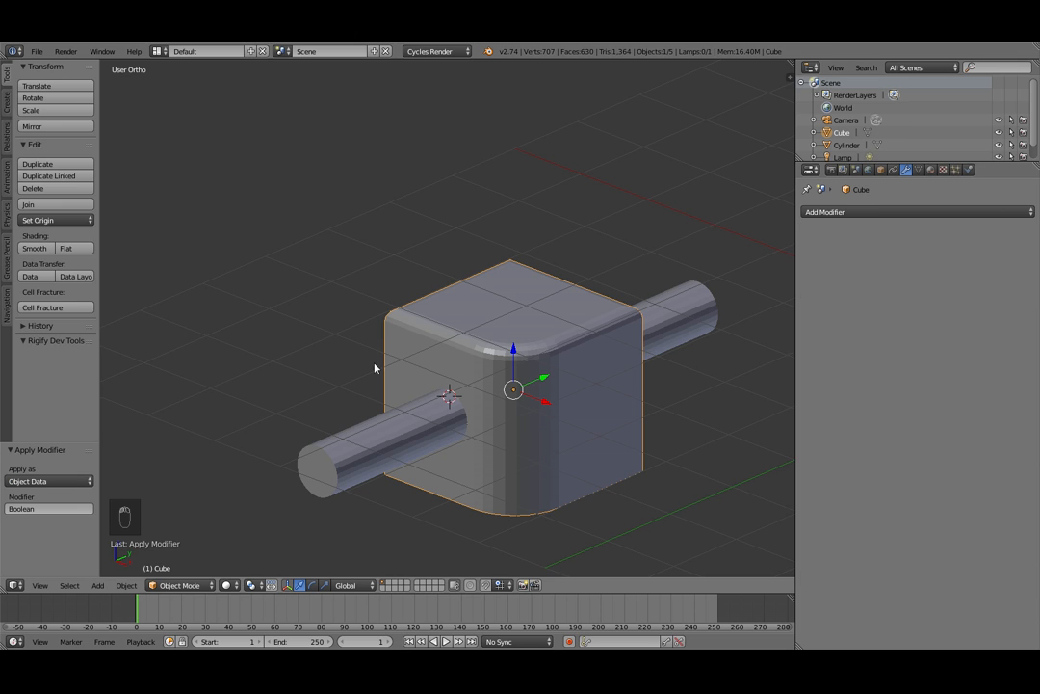
pyautogui.rightClick(346, 455)
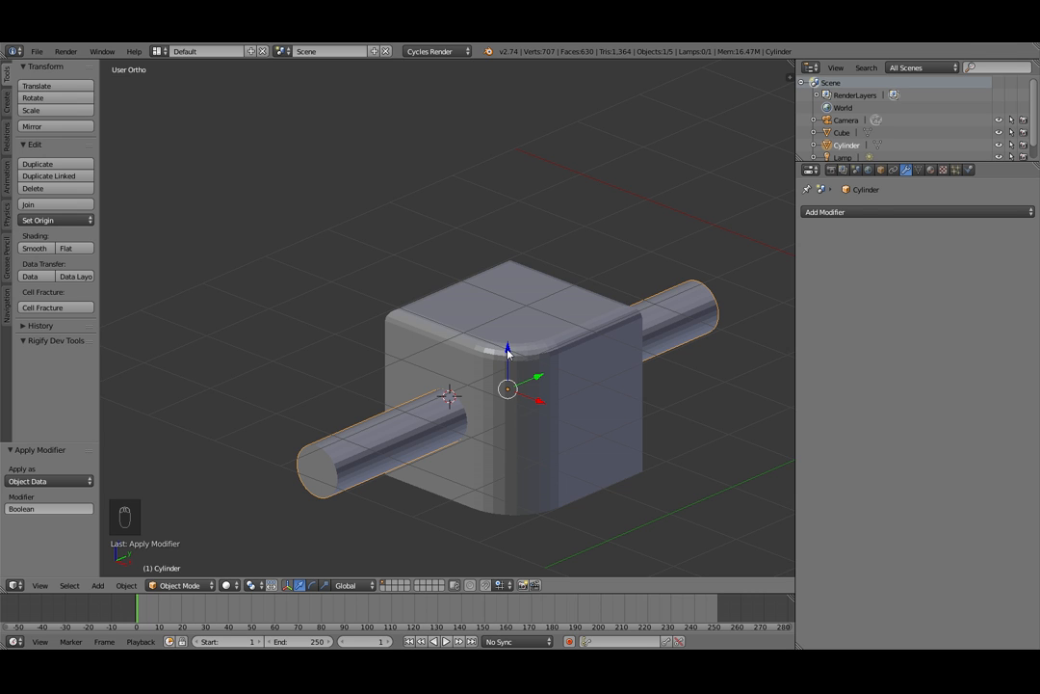
# Move the cylinder up about 2.69 units along Z, clear of the cube, and inspect the hole cut by the Boolean
pyautogui.moveTo(508, 352); pyautogui.dragTo(511, 130)
pyautogui.moveTo(513, 320)
pyautogui.mouseDown(button='middle')
pyautogui.moveTo(583, 269)
pyautogui.moveTo(542, 283)
pyautogui.moveTo(637, 265)
pyautogui.moveTo(525, 277)
pyautogui.moveTo(511, 308)
pyautogui.mouseUp(button='middle')
pyautogui.scroll(3, 490, 388)
pyautogui.scroll(-3, 496, 390)
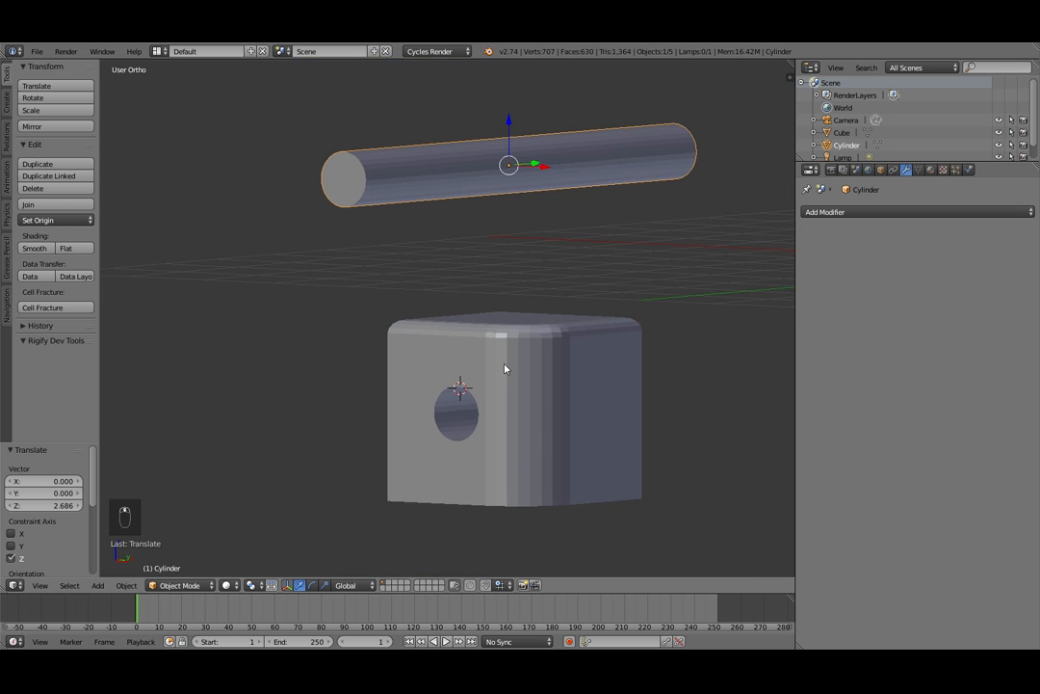
pyautogui.moveTo(511, 284); pyautogui.dragTo(554, 319, button='middle')
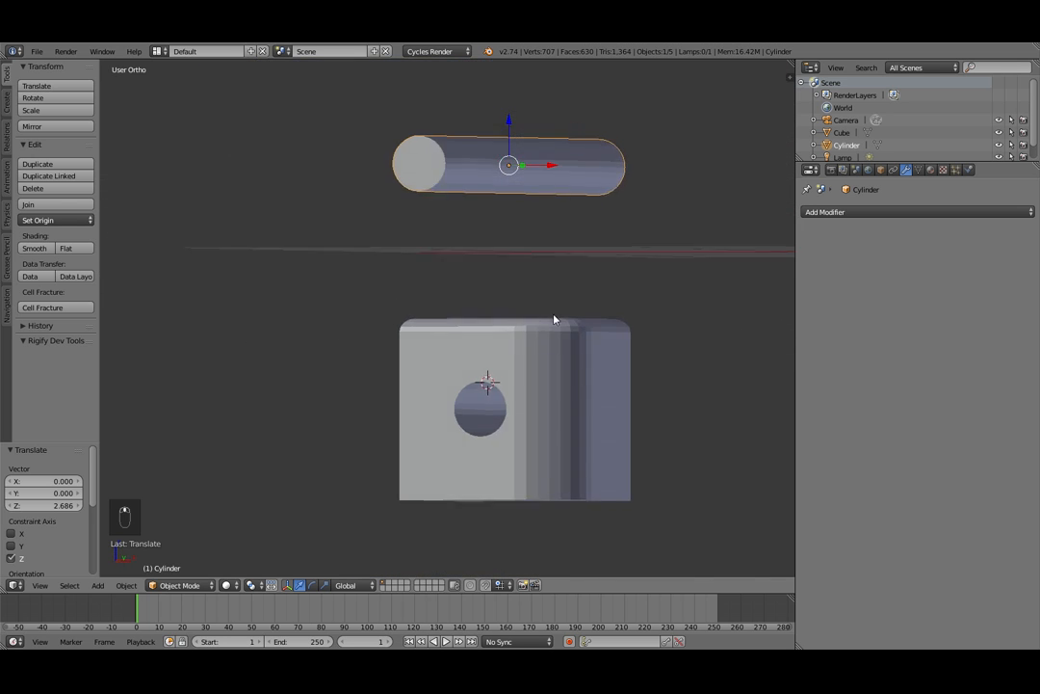
pyautogui.scroll(5, 527, 361)
# Examine the cut cube's mesh around the hole from several sides in Edit Mode and return to Object Mode
pyautogui.rightClick(463, 394)
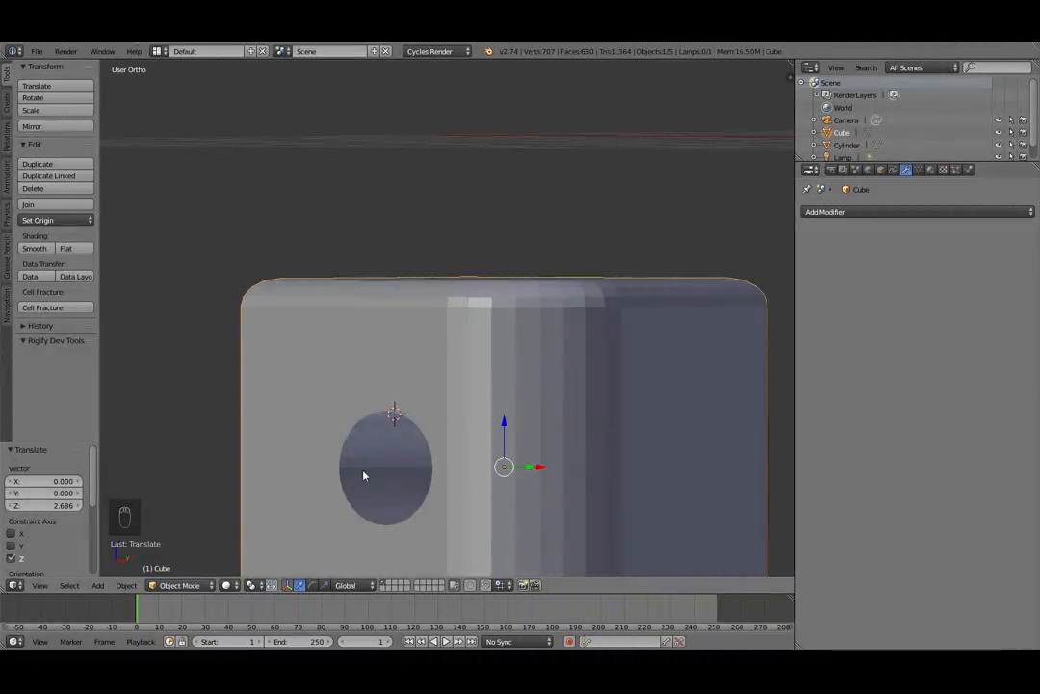
pyautogui.press('Tab')
pyautogui.keyDown('shift'); pyautogui.moveTo(409, 472); pyautogui.dragTo(552, 291, button='middle'); pyautogui.keyUp('shift')
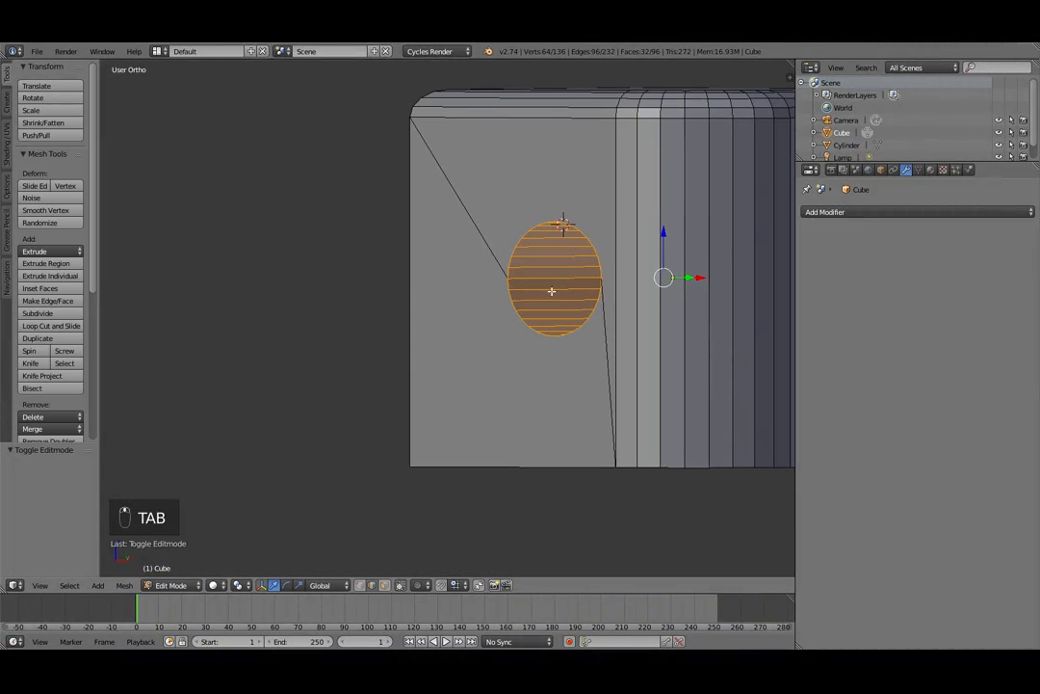
pyautogui.moveTo(545, 173); pyautogui.dragTo(557, 200, button='middle')
pyautogui.moveTo(442, 302); pyautogui.dragTo(713, 223, button='middle')
pyautogui.scroll(-3, 661, 344)
pyautogui.scroll(-3, 662, 343)
pyautogui.keyDown('shift'); pyautogui.moveTo(675, 385); pyautogui.dragTo(298, 376, button='middle'); pyautogui.keyUp('shift')
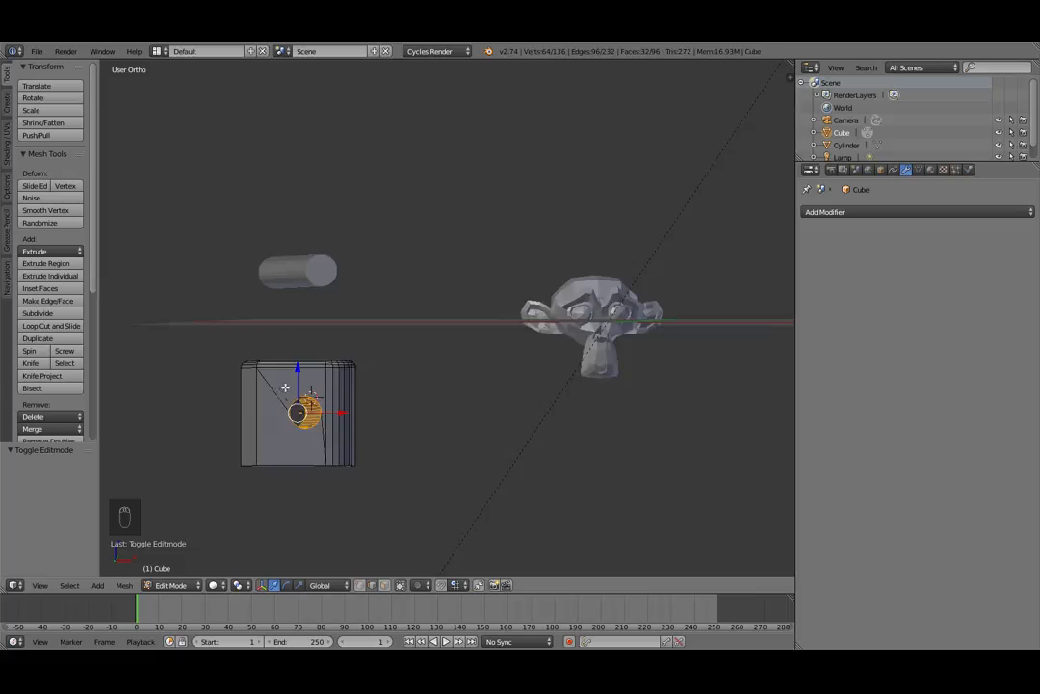
pyautogui.scroll(5, 332, 385)
pyautogui.keyDown('shift'); pyautogui.moveTo(389, 410); pyautogui.dragTo(519, 352, button='middle'); pyautogui.keyUp('shift')
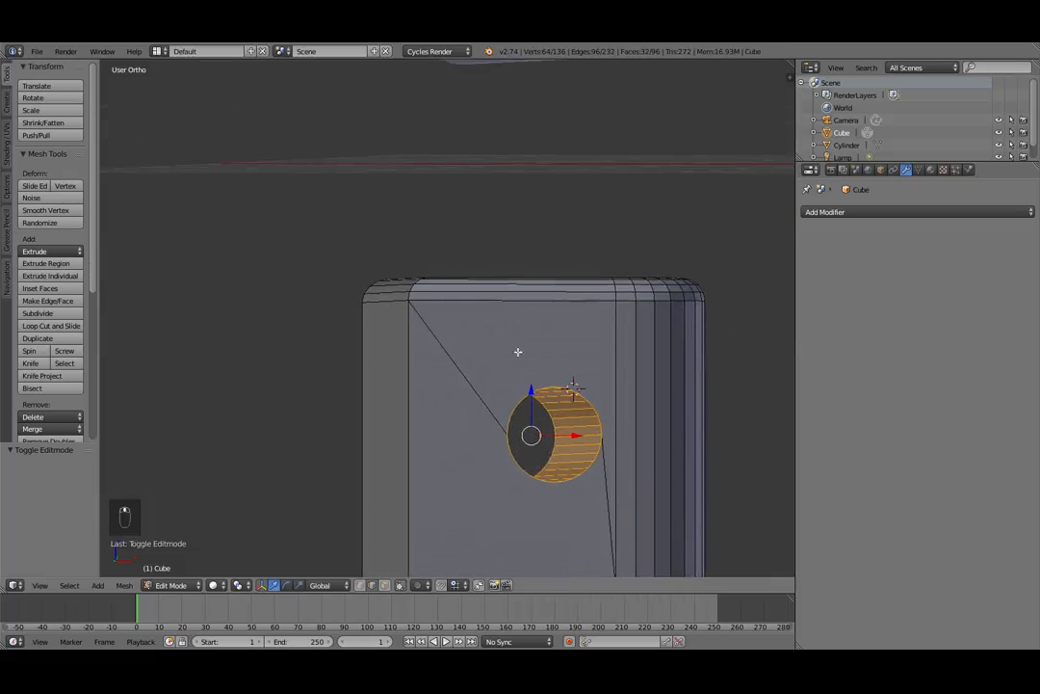
pyautogui.moveTo(618, 423); pyautogui.dragTo(575, 431, button='middle')
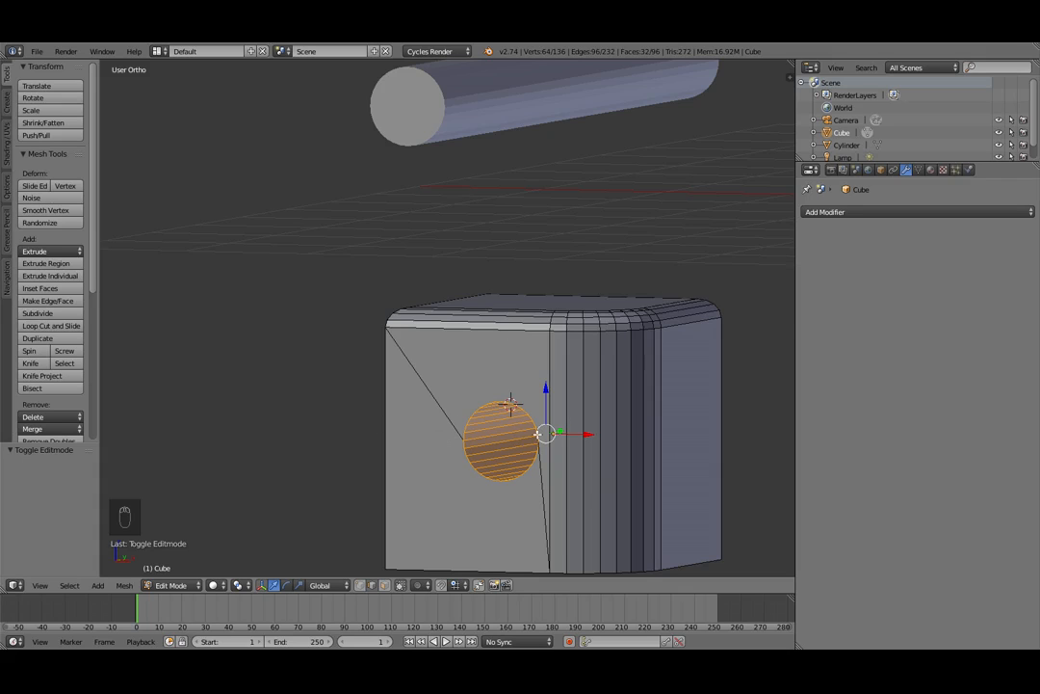
pyautogui.scroll(-2, 537, 435)
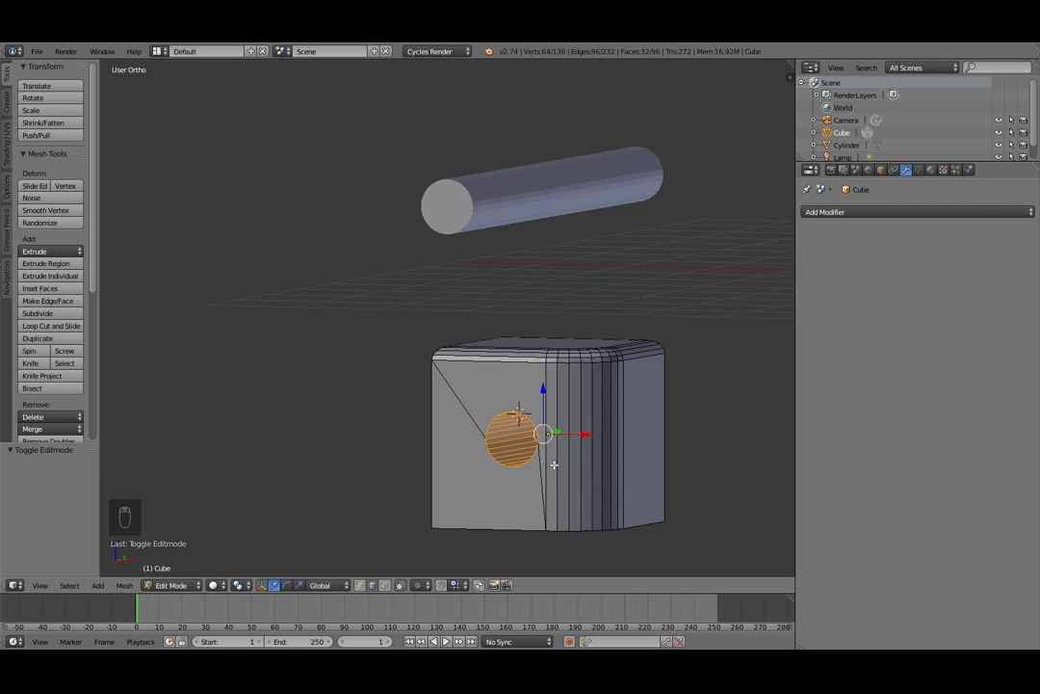
pyautogui.press('Tab')
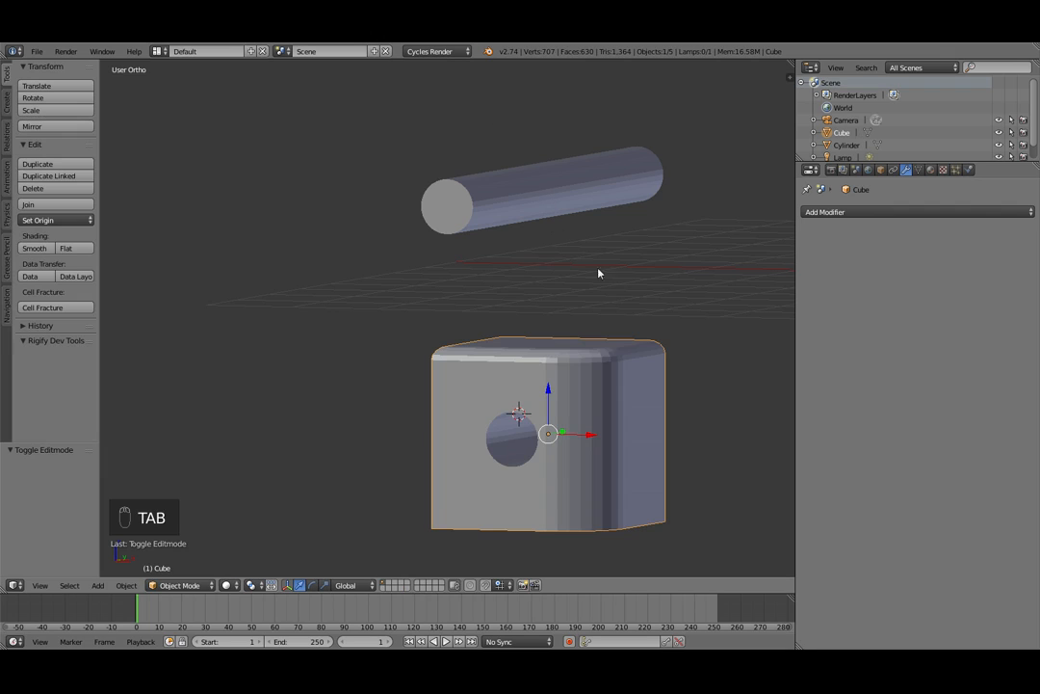
# Preview smooth shading on the cube and set it back to flat shading
pyautogui.moveTo(636, 424); pyautogui.dragTo(567, 424, button='middle')
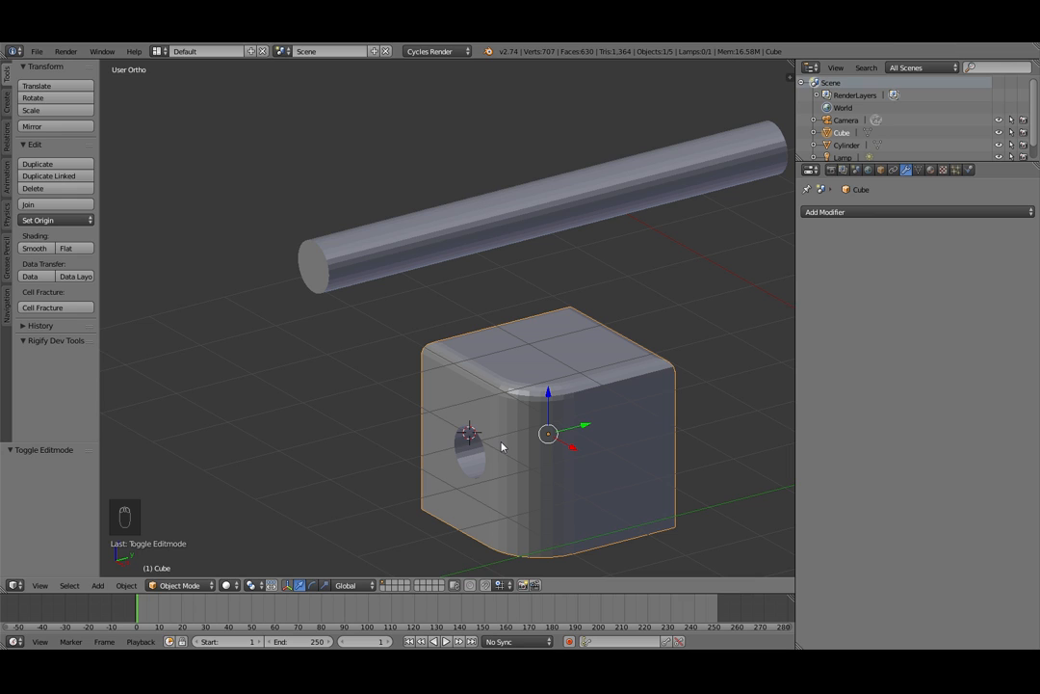
pyautogui.click(39, 249)
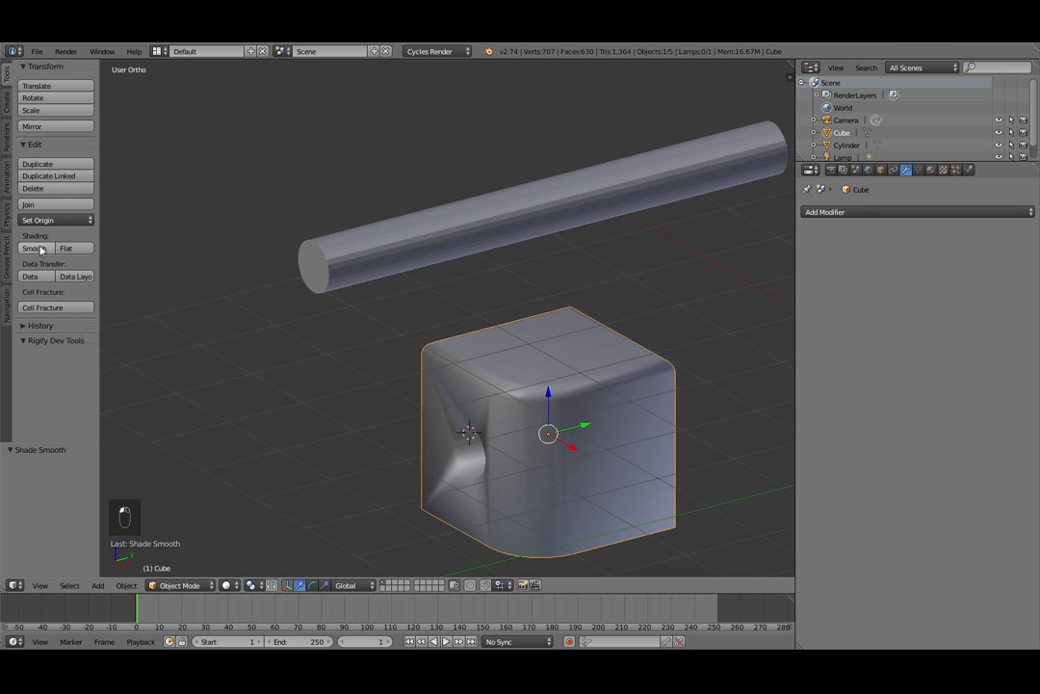
pyautogui.moveTo(505, 469); pyautogui.dragTo(258, 362, button='middle')
pyautogui.scroll(3, 515, 438)
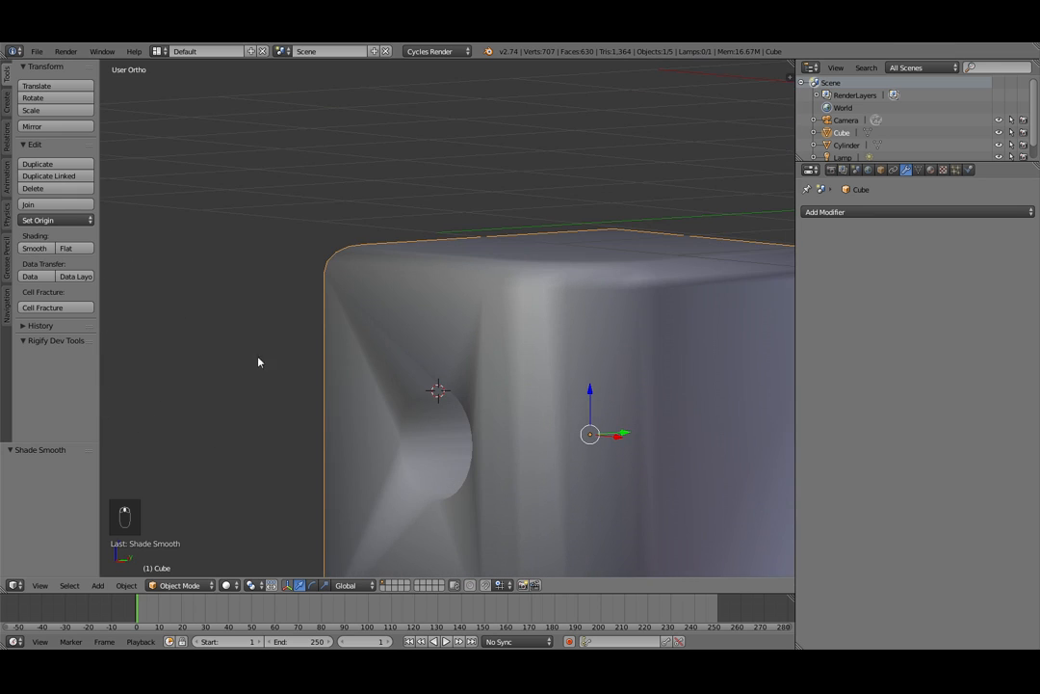
pyautogui.click(68, 248)
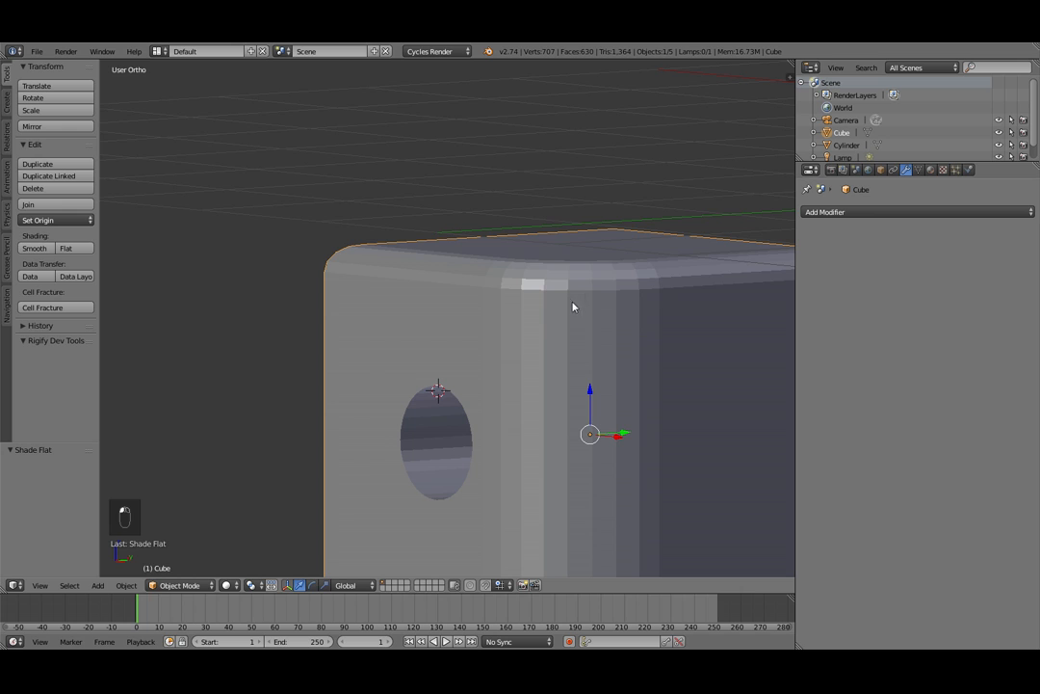
pyautogui.keyDown('shift'); pyautogui.moveTo(597, 376); pyautogui.dragTo(231, 225, button='middle'); pyautogui.keyUp('shift')
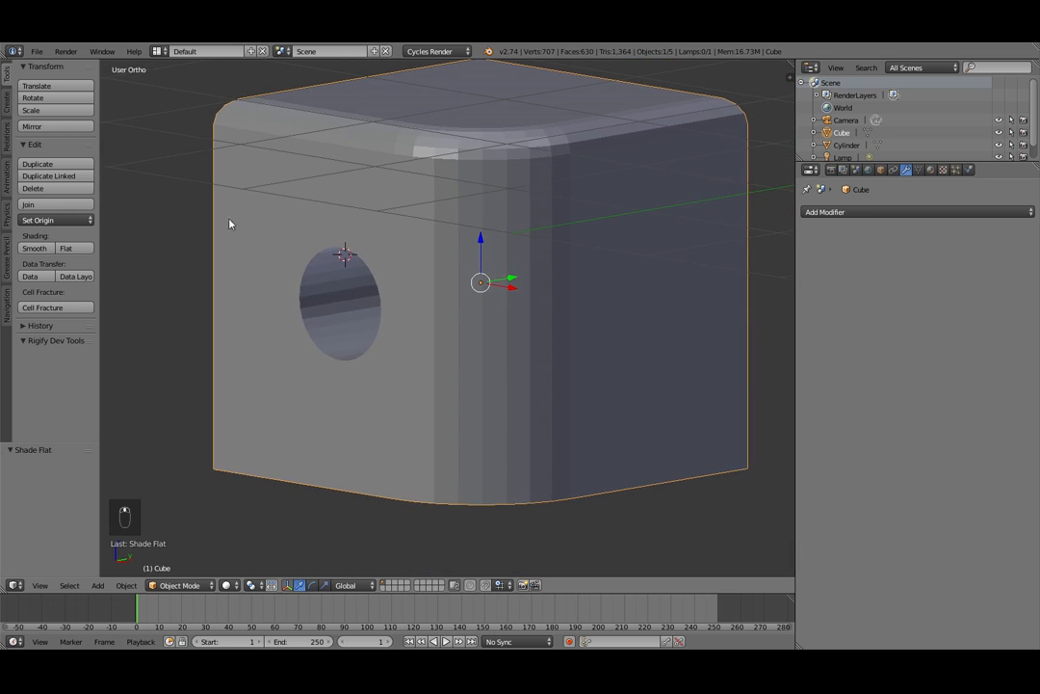
# Shade the cube smooth and inspect the shading around the hole and bevelled edges
pyautogui.click(44, 250)
pyautogui.moveTo(329, 251)
pyautogui.mouseDown(button='middle')
pyautogui.moveTo(409, 286)
pyautogui.moveTo(363, 248)
pyautogui.mouseUp(button='middle')
pyautogui.moveTo(339, 191); pyautogui.dragTo(369, 227, button='middle')
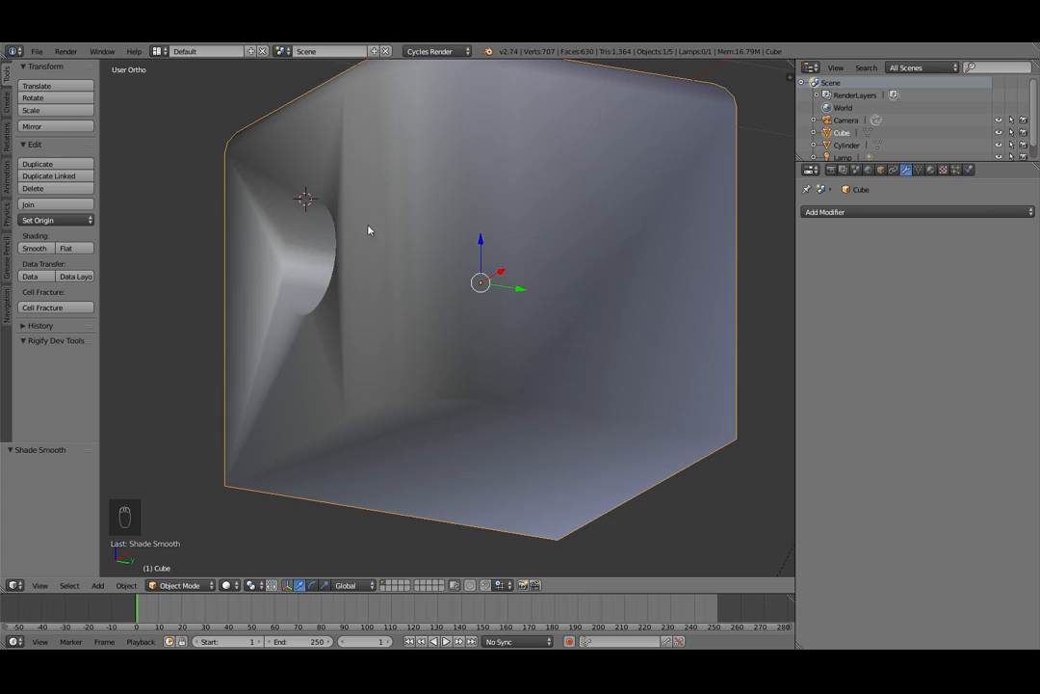
pyautogui.moveTo(279, 214); pyautogui.dragTo(405, 430, button='middle')
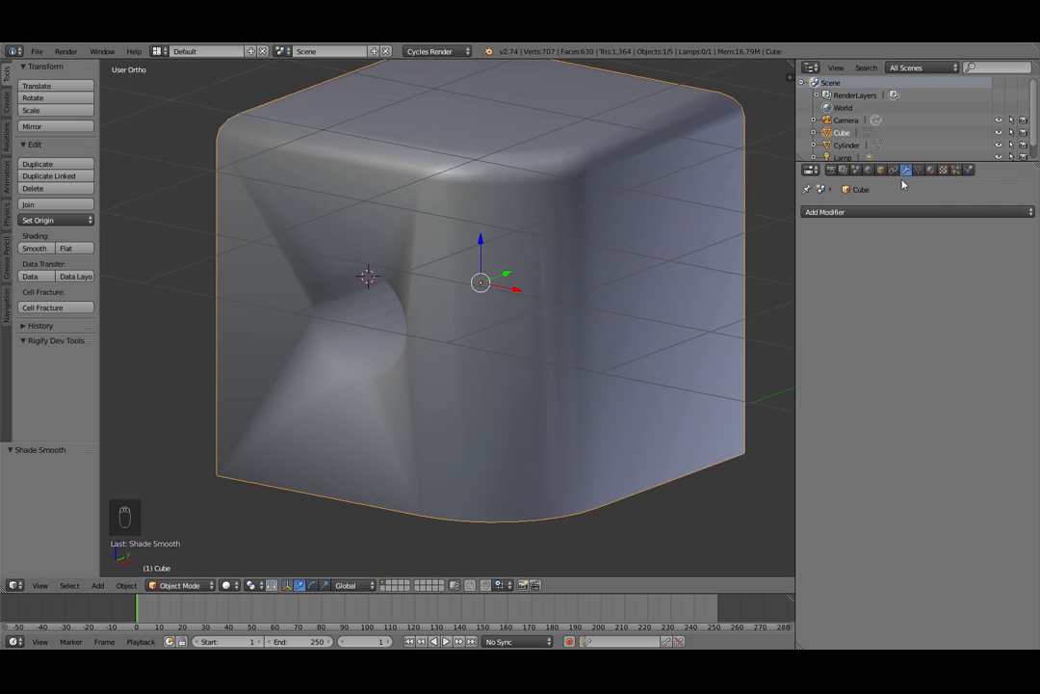
# Add an Edge Split modifier to the smooth-shaded cube and inspect the hole's edges
pyautogui.click(857, 212)
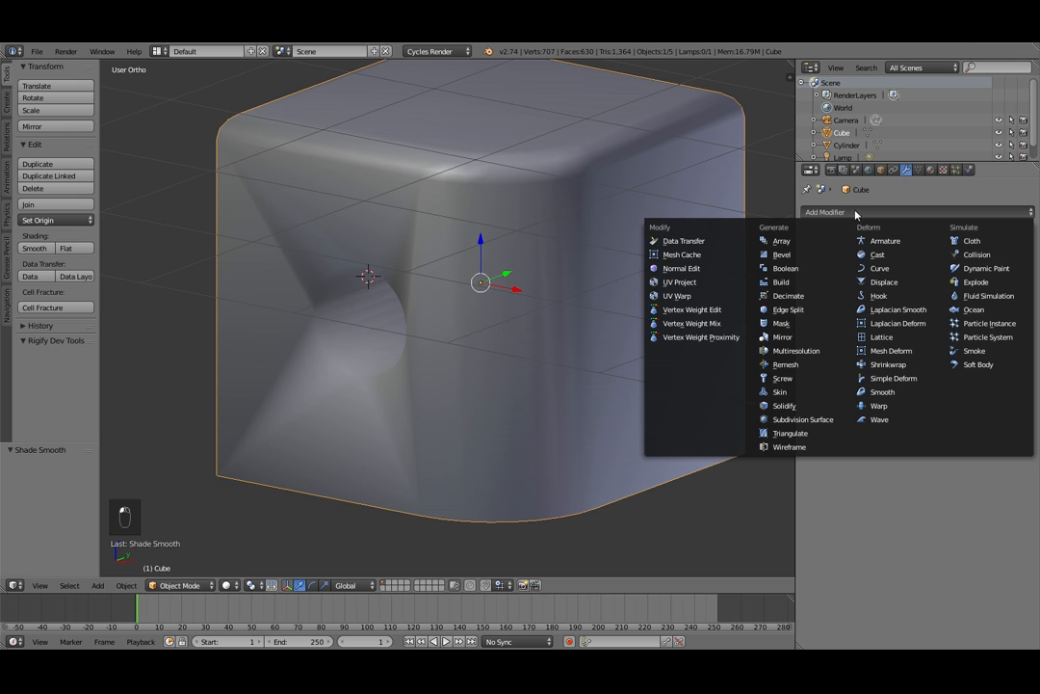
pyautogui.click(788, 309)
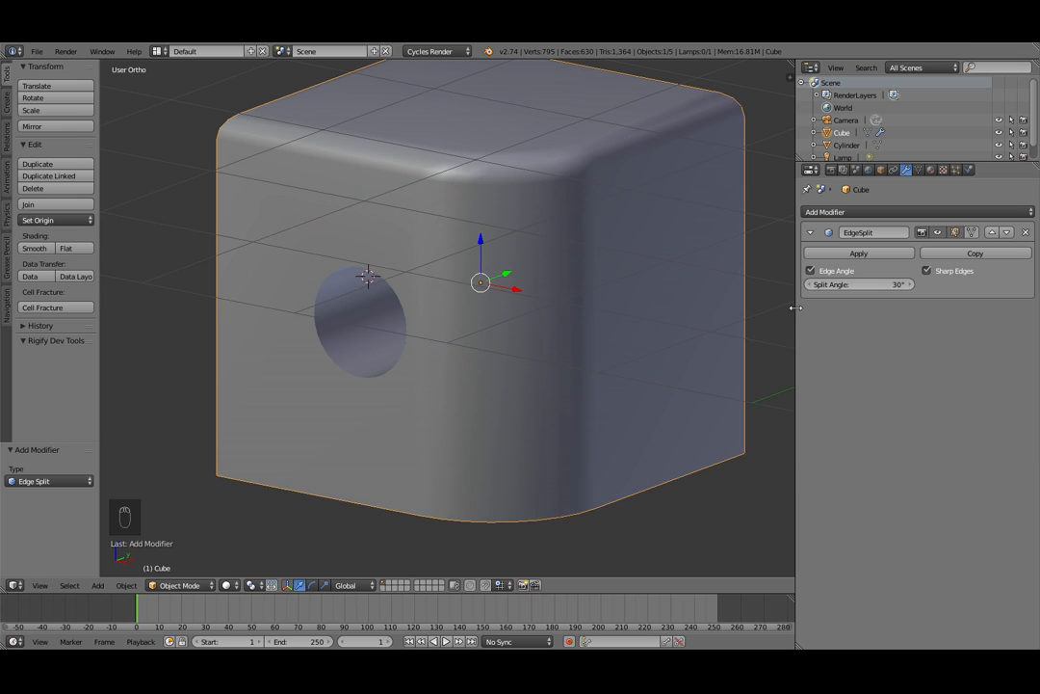
pyautogui.moveTo(396, 335)
pyautogui.mouseDown(button='middle')
pyautogui.moveTo(441, 321)
pyautogui.moveTo(413, 324)
pyautogui.mouseUp(button='middle')
pyautogui.moveTo(326, 275)
pyautogui.mouseDown(button='middle')
pyautogui.moveTo(372, 322)
pyautogui.moveTo(362, 310)
pyautogui.moveTo(476, 310)
pyautogui.moveTo(472, 337)
pyautogui.moveTo(431, 320)
pyautogui.mouseUp(button='middle')
# Compare the cube with the Edge Split modifier's viewport display off and on, and with its Edge Angle option off and on
pyautogui.click(939, 233)
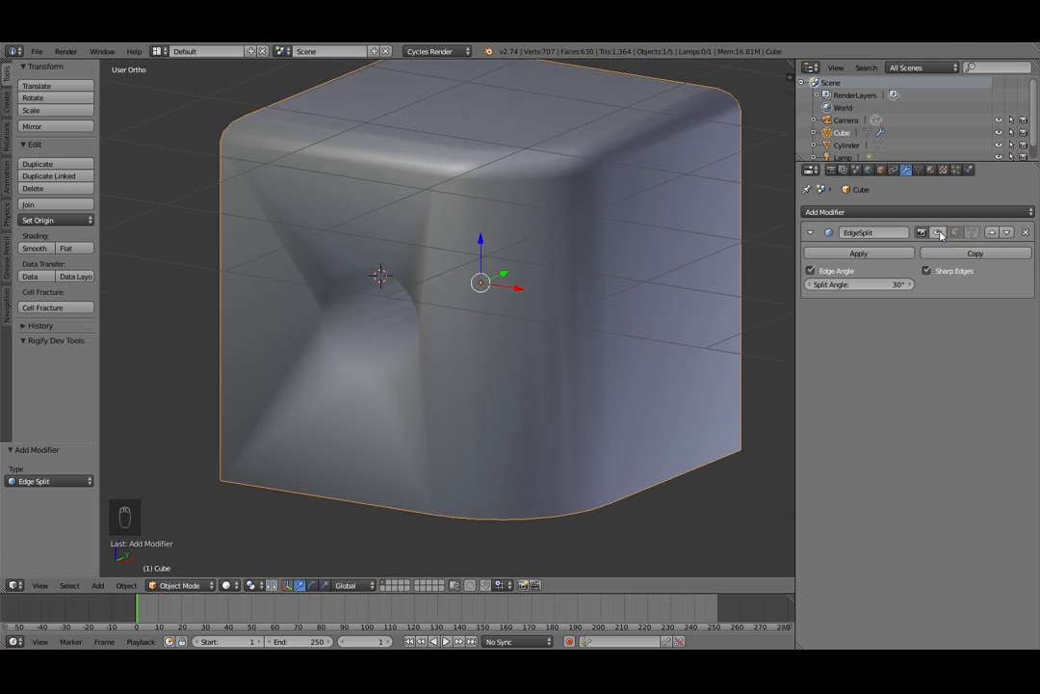
pyautogui.click(939, 233)
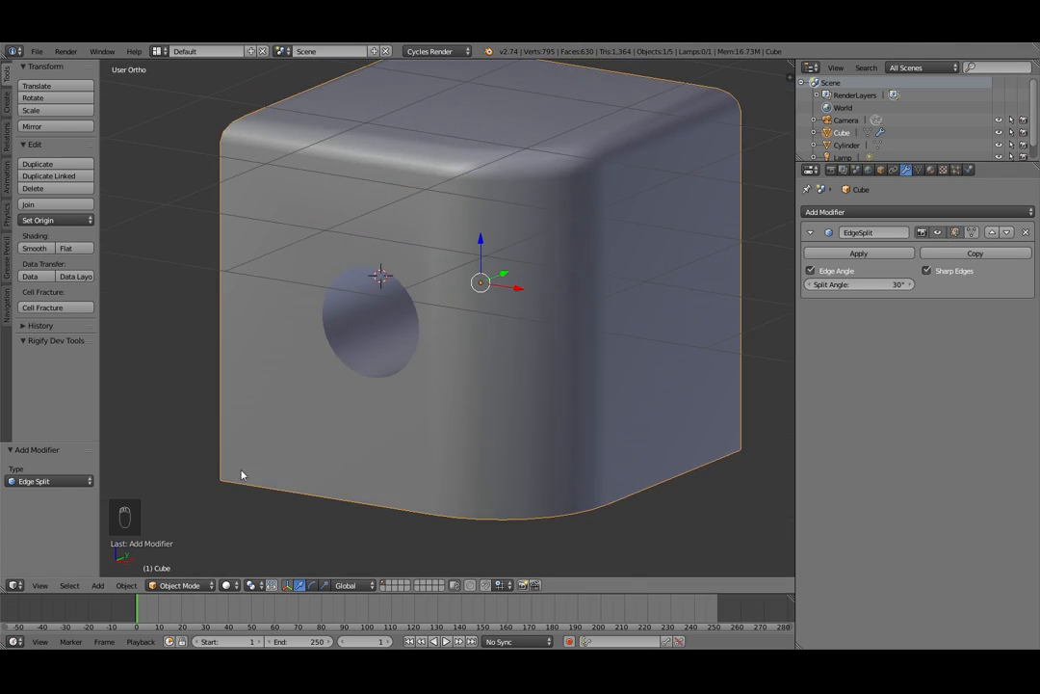
pyautogui.moveTo(503, 310); pyautogui.dragTo(419, 267, button='middle')
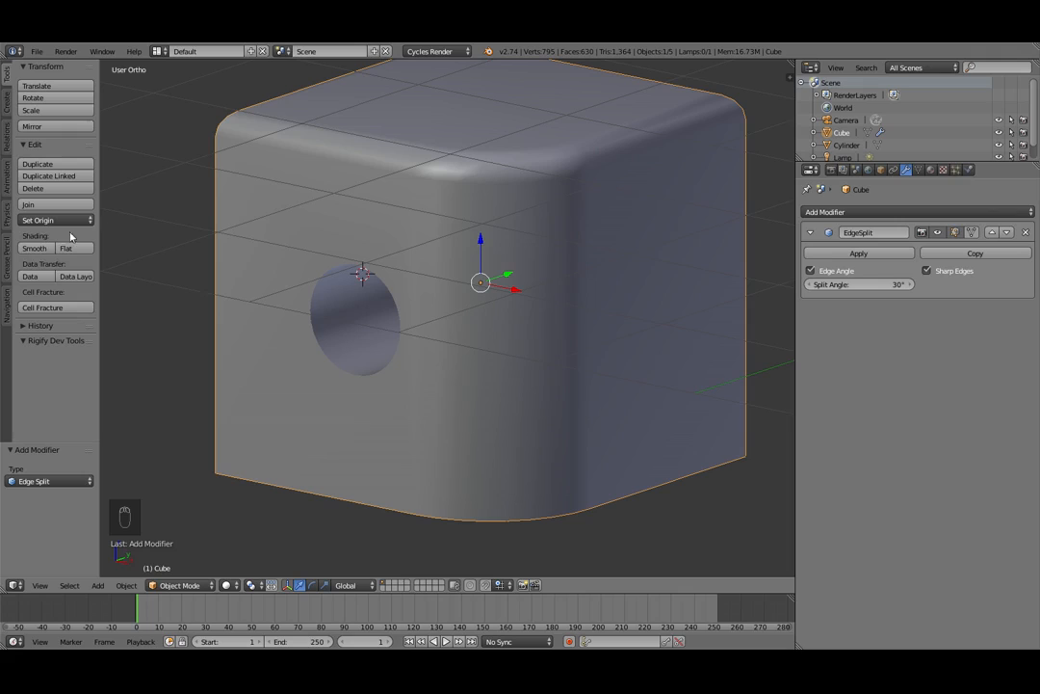
pyautogui.click(811, 271)
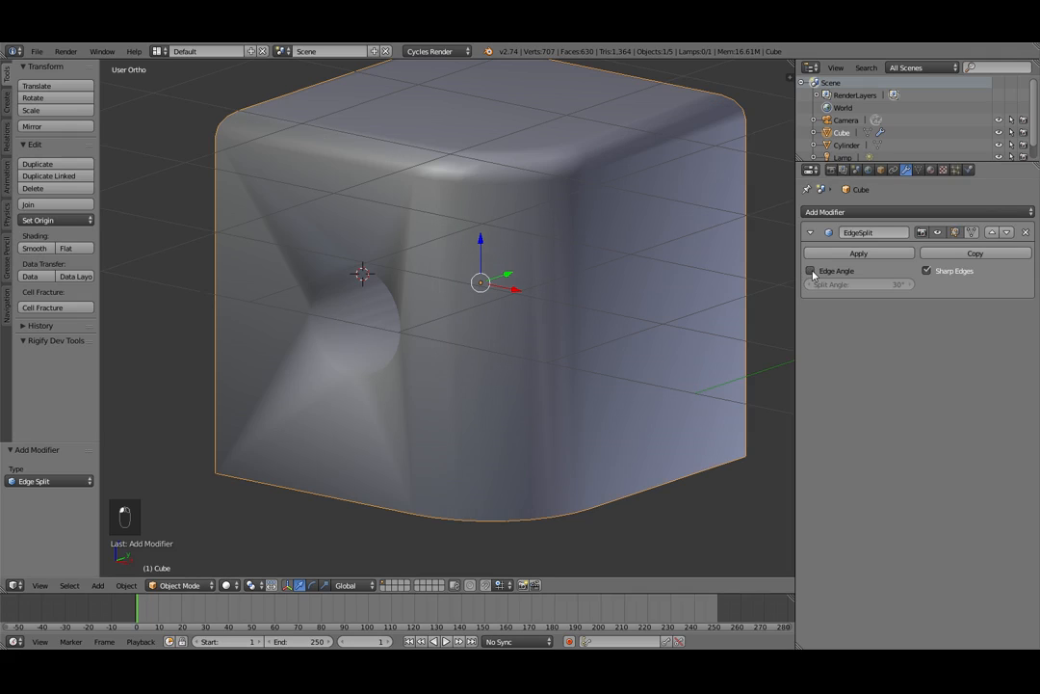
pyautogui.click(811, 272)
# Set the Edge Split modifier's split angle to 22° and apply the modifier to the cube
pyautogui.moveTo(862, 284)
pyautogui.mouseDown()
pyautogui.moveTo(828, 285)
pyautogui.moveTo(891, 284)
pyautogui.moveTo(815, 284)
pyautogui.moveTo(867, 284)
pyautogui.moveTo(834, 284)
pyautogui.moveTo(844, 284)
pyautogui.mouseUp()
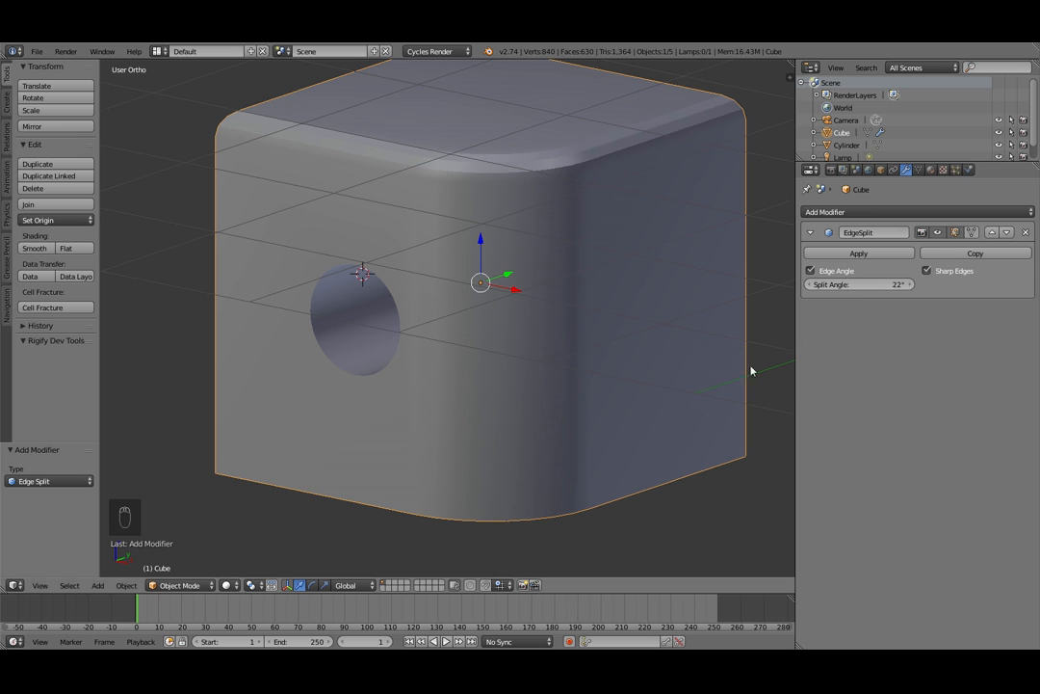
pyautogui.moveTo(532, 369); pyautogui.dragTo(578, 376, button='middle')
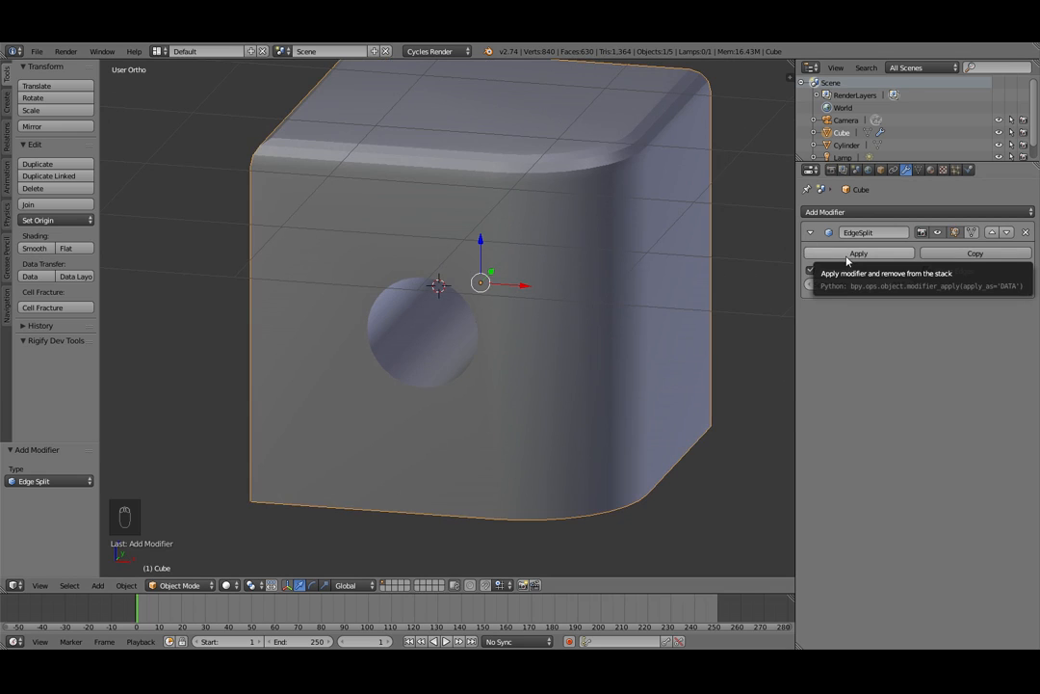
pyautogui.click(938, 232)
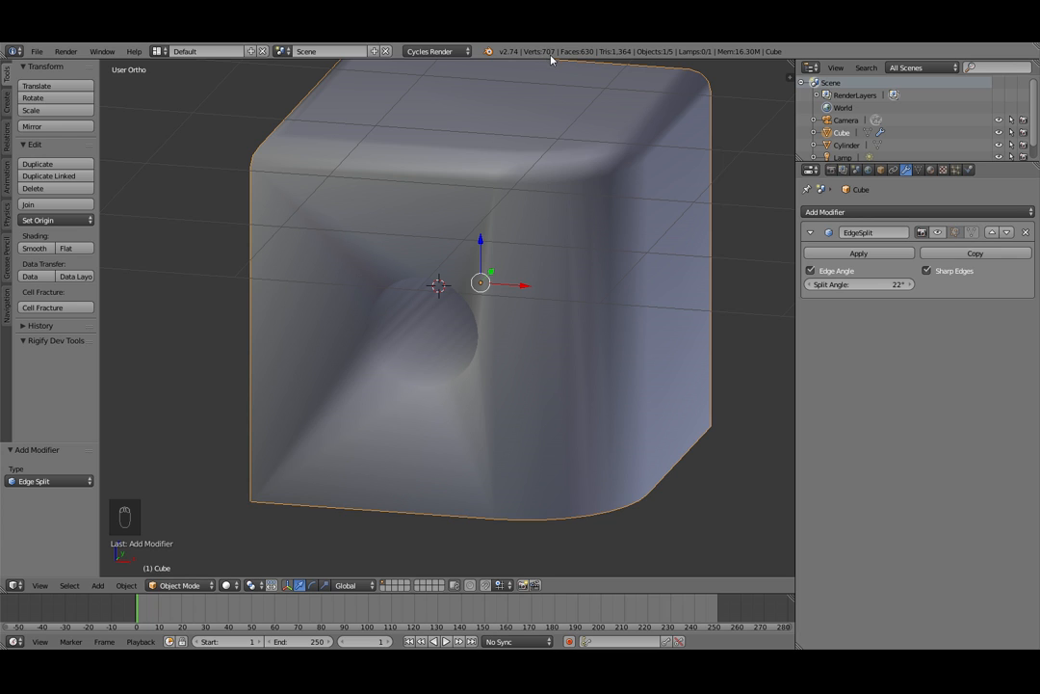
pyautogui.click(858, 254)
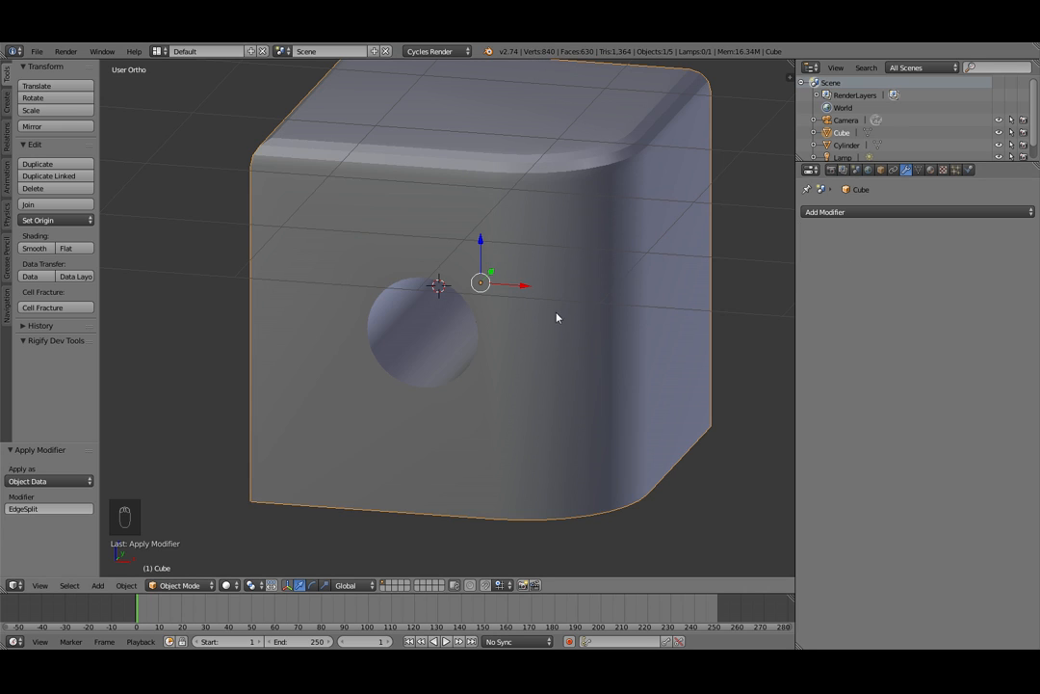
# Enter Edit Mode on the cube, deselect all its geometry, and examine the mesh around the hole and bevels
pyautogui.press('Tab')
pyautogui.scroll(-4, 543, 330)
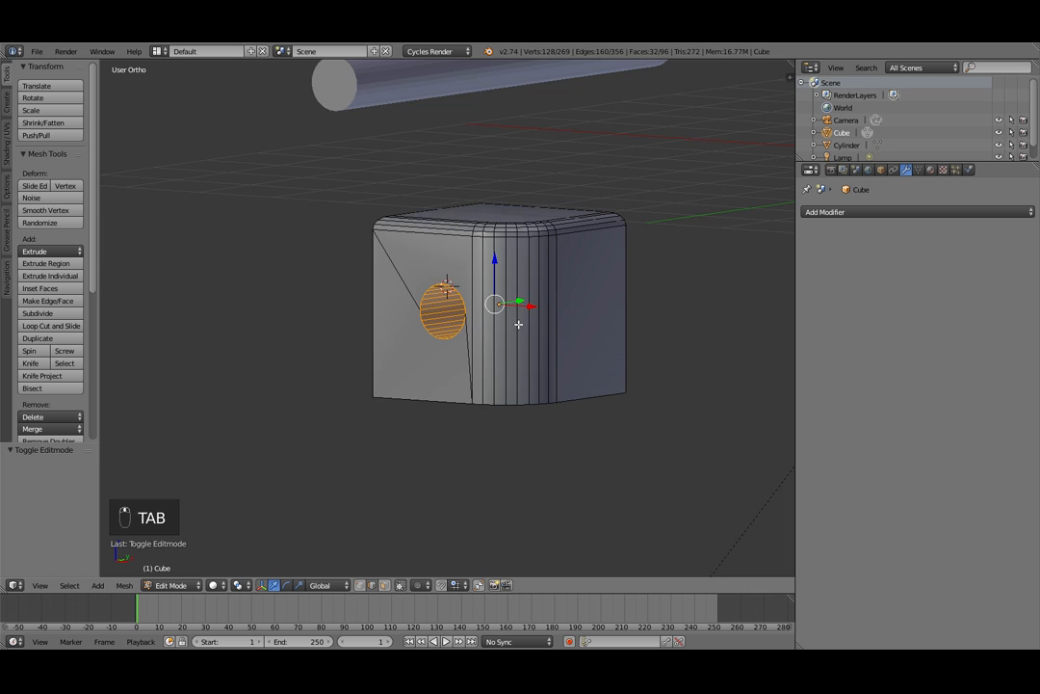
pyautogui.scroll(-3, 518, 325)
pyautogui.press('a')
pyautogui.press('a')
pyautogui.moveTo(539, 328); pyautogui.dragTo(666, 354, button='middle')
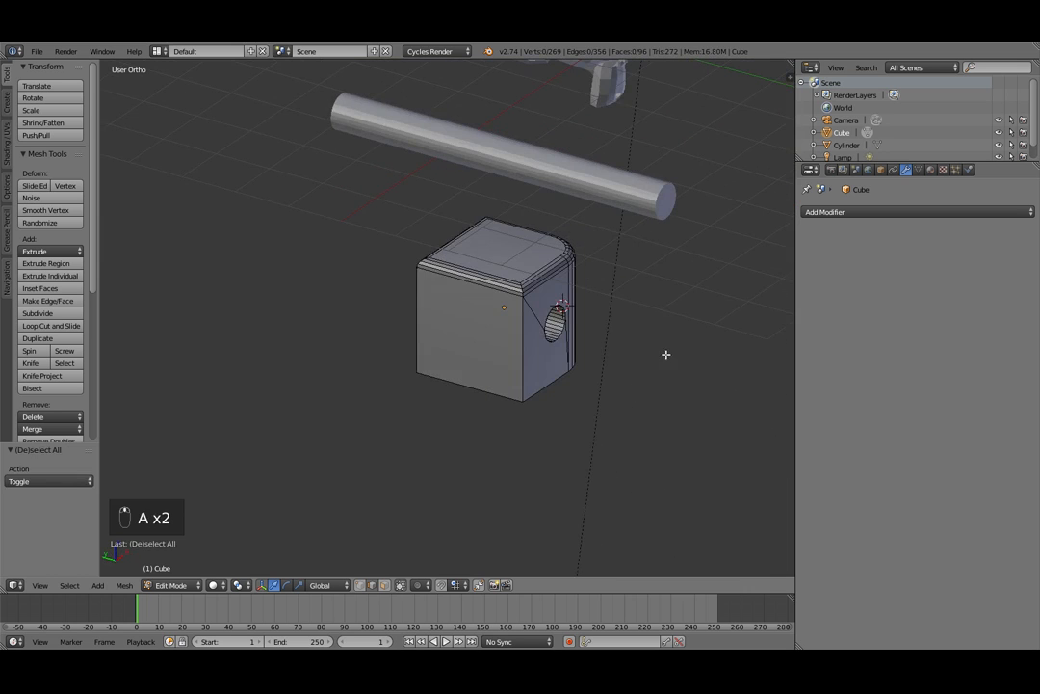
pyautogui.moveTo(634, 305); pyautogui.dragTo(513, 319, button='middle')
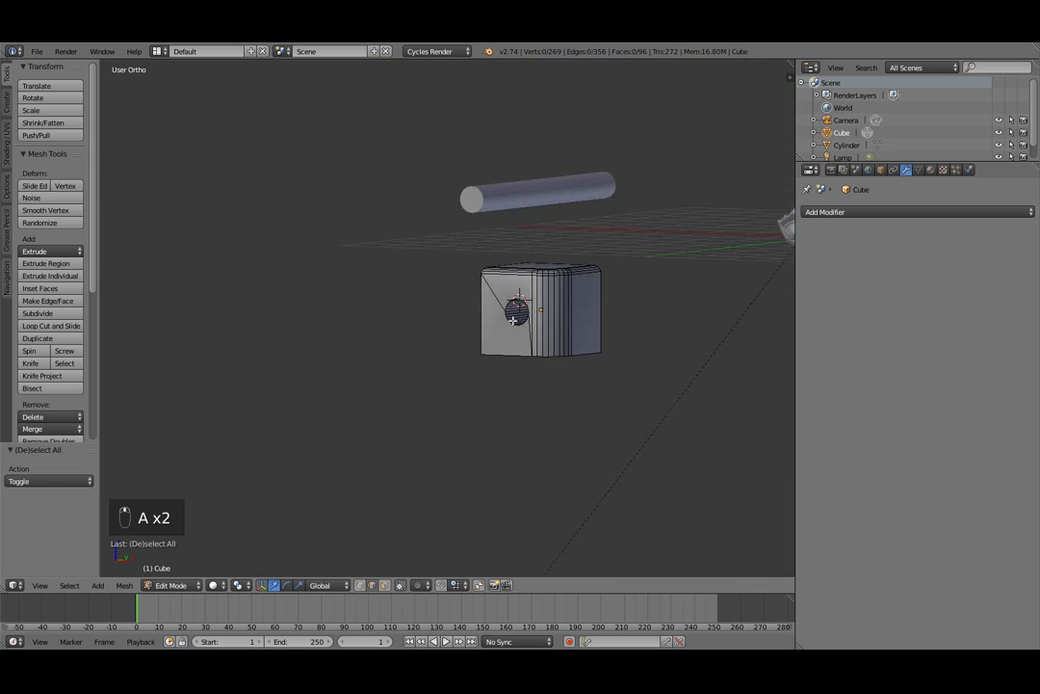
pyautogui.scroll(6, 514, 320)
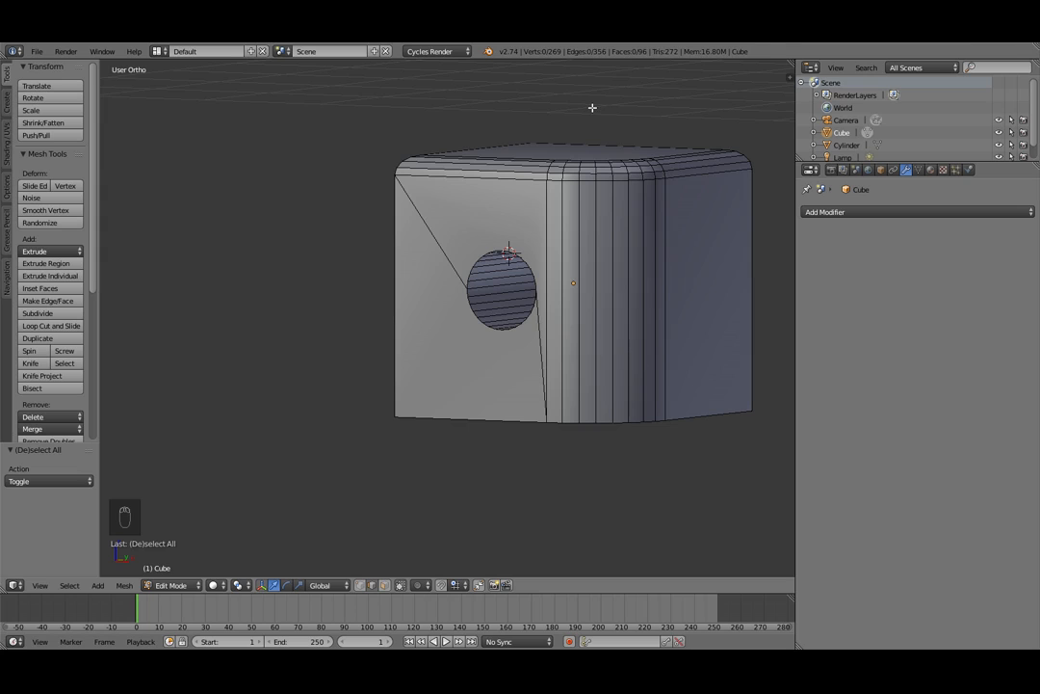
pyautogui.moveTo(604, 311); pyautogui.dragTo(541, 333, button='middle')
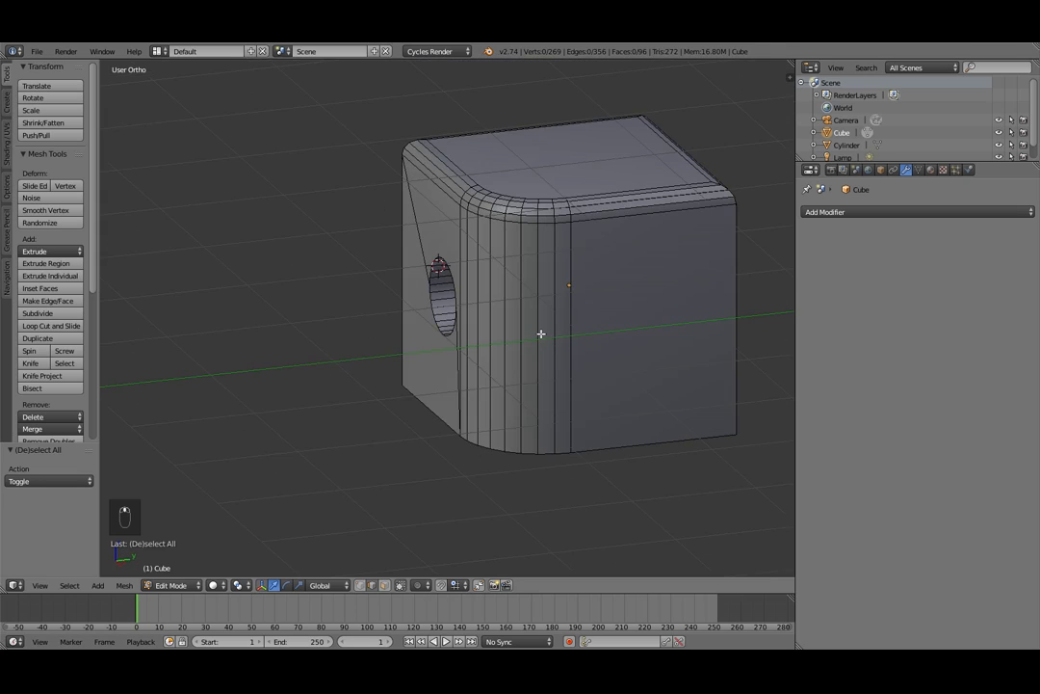
# Switch to face selection, select one narrow vertical face on the cube's rounded corner, and inspect it
pyautogui.click(384, 586)
pyautogui.keyDown('alt'); pyautogui.rightClick(482, 307); pyautogui.keyUp('alt')
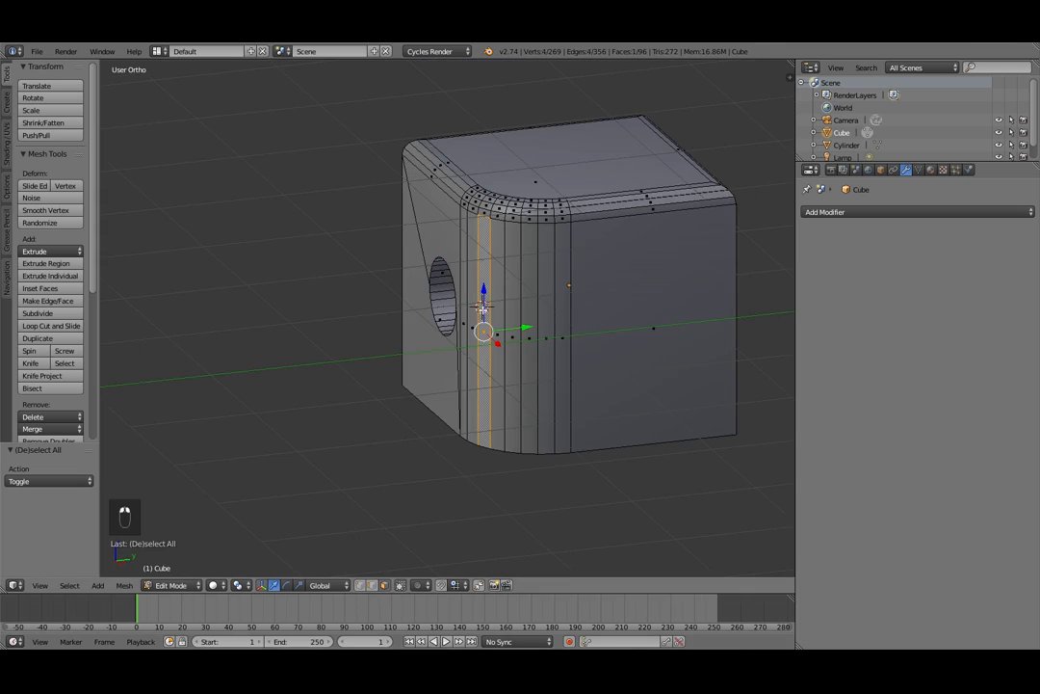
pyautogui.moveTo(569, 431); pyautogui.dragTo(634, 386, button='middle')
pyautogui.moveTo(515, 409); pyautogui.dragTo(492, 464, button='middle')
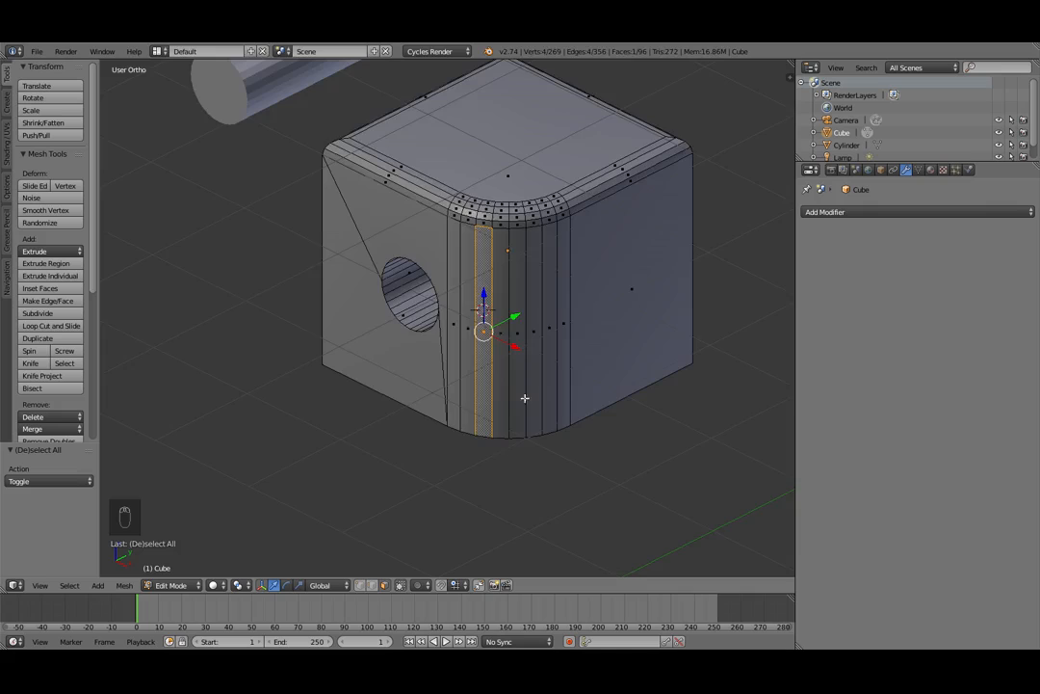
pyautogui.scroll(4, 527, 316)
pyautogui.moveTo(499, 383); pyautogui.dragTo(599, 372, button='middle')
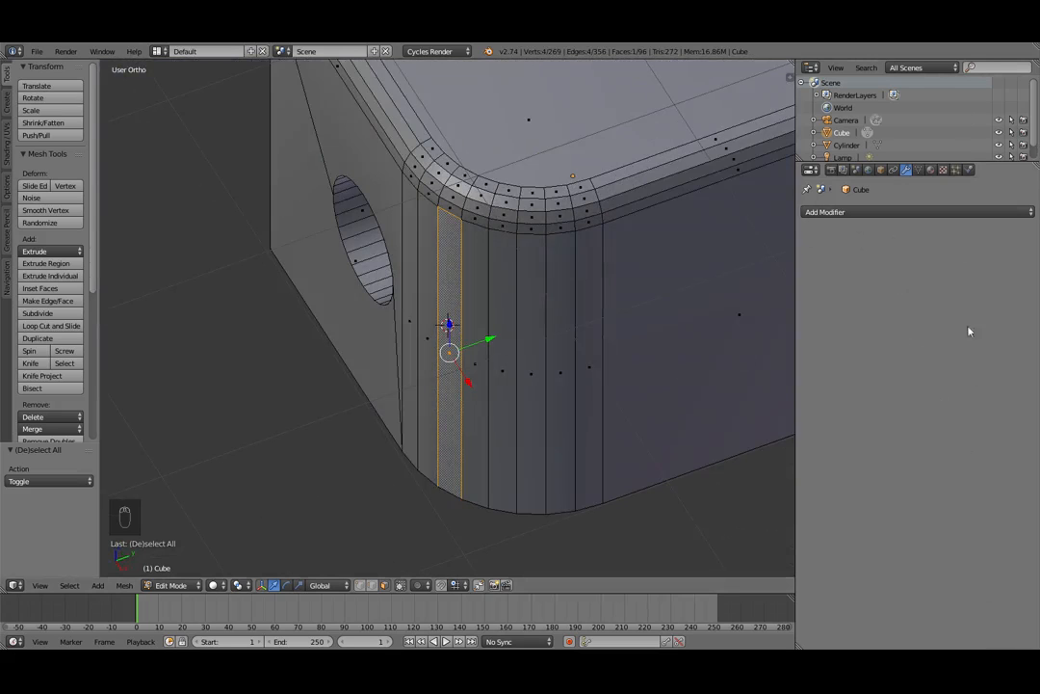
pyautogui.moveTo(441, 490); pyautogui.dragTo(448, 333, button='middle')
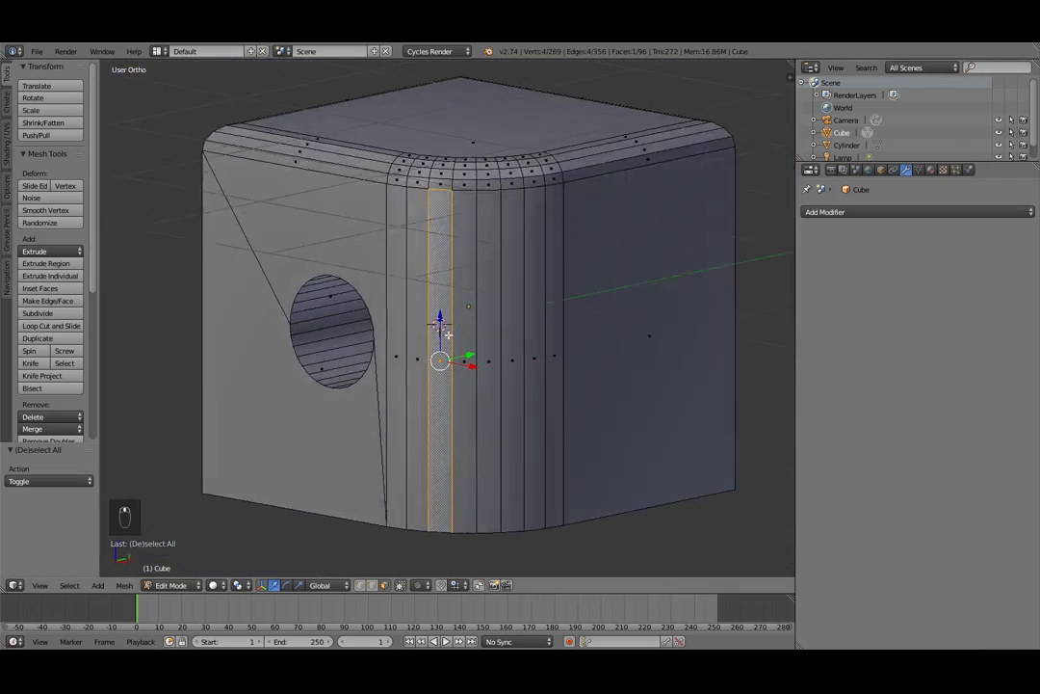
# Deselect the face on the cube's rounded corner and return the cube to Object Mode
pyautogui.scroll(-8, 448, 333)
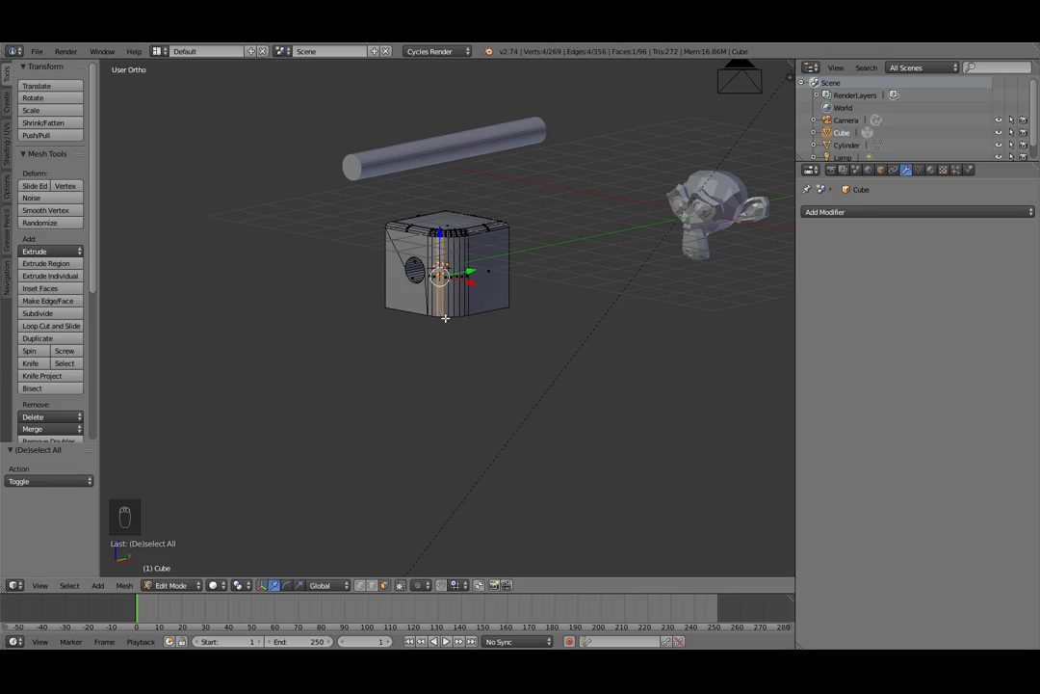
pyautogui.moveTo(492, 327); pyautogui.dragTo(516, 374, button='middle')
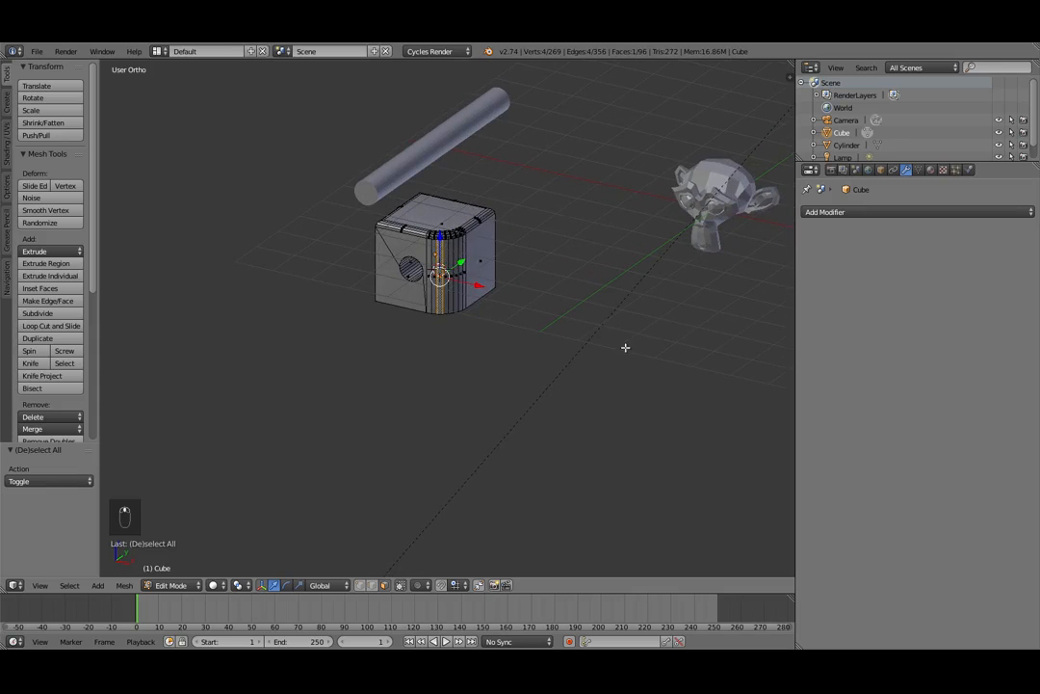
pyautogui.press('a')
pyautogui.press('Tab')
pyautogui.press('\\')
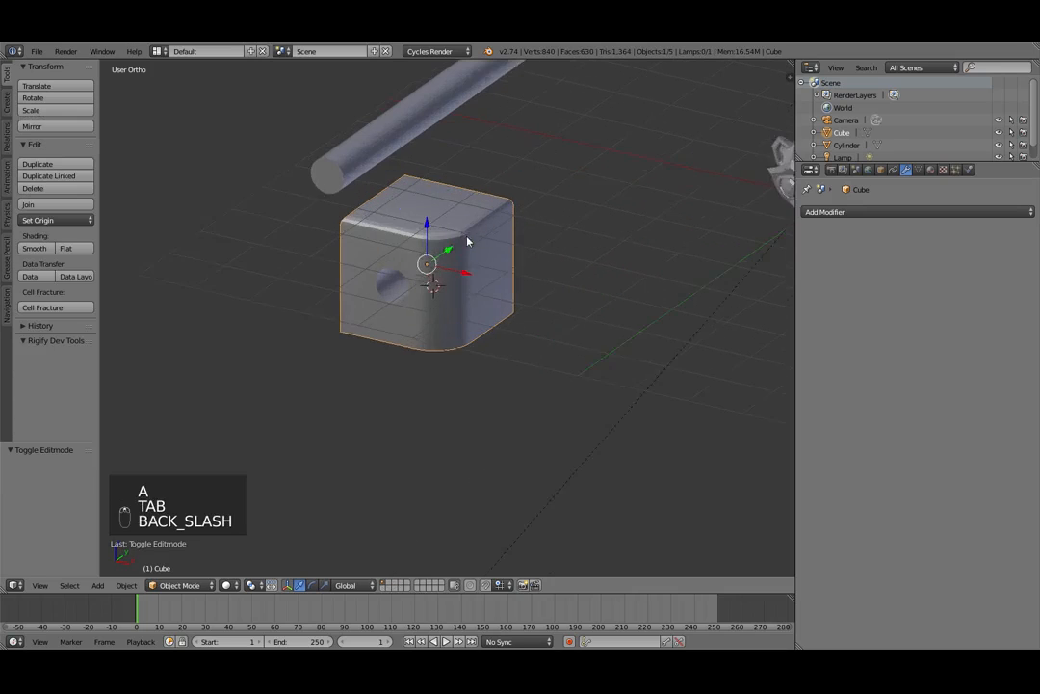
# Select the monkey head and add a Build modifier to it
pyautogui.click(885, 211)
pyautogui.click(878, 211)
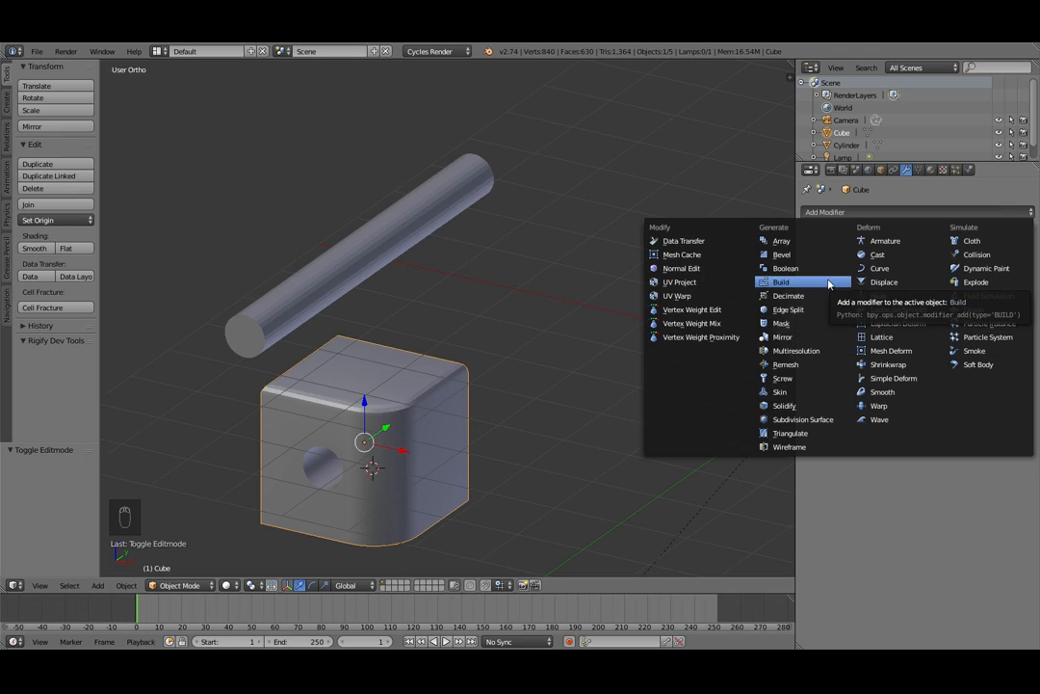
pyautogui.scroll(-3, 453, 434)
pyautogui.keyDown('shift'); pyautogui.moveTo(453, 434); pyautogui.dragTo(362, 420, button='middle'); pyautogui.keyUp('shift')
pyautogui.scroll(5, 425, 411)
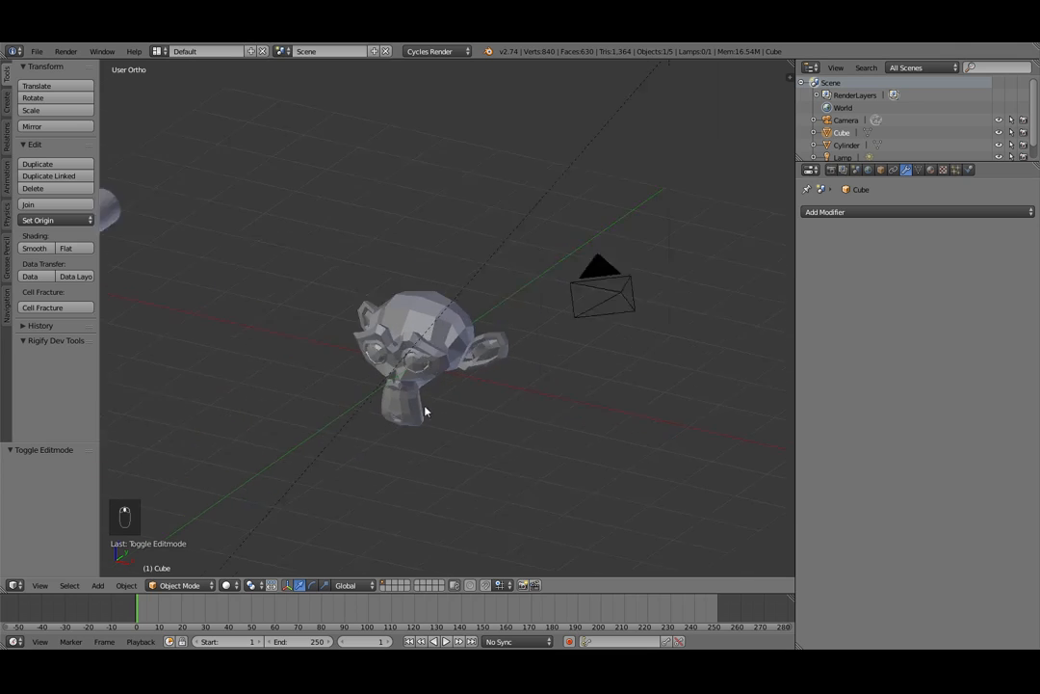
pyautogui.scroll(4, 425, 411)
pyautogui.rightClick(451, 355)
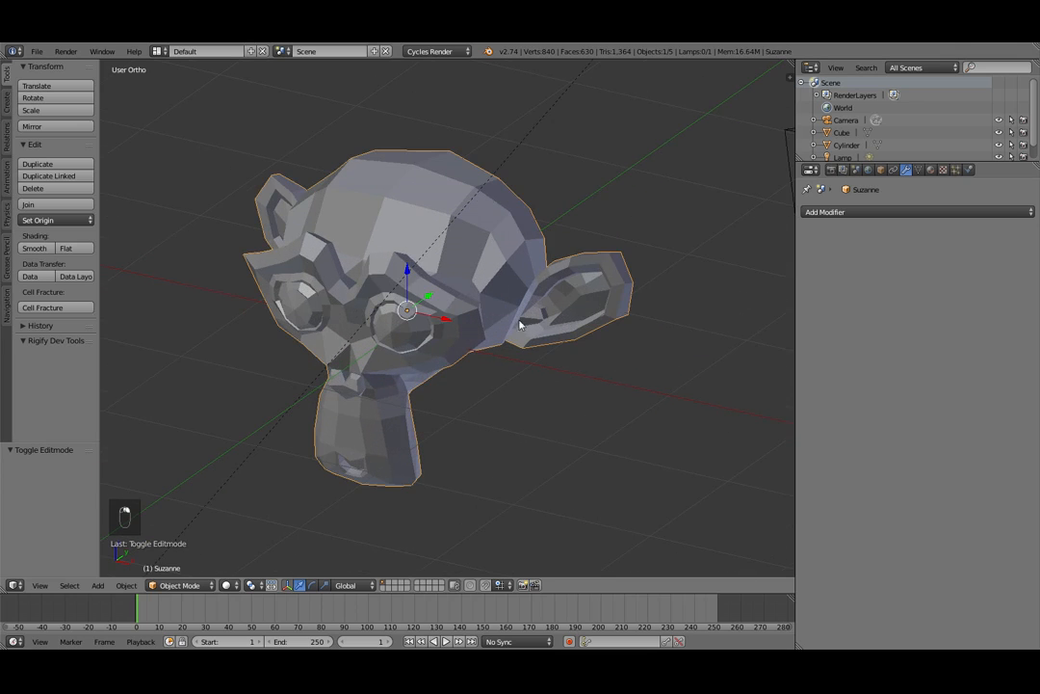
pyautogui.click(846, 212)
pyautogui.click(805, 271)
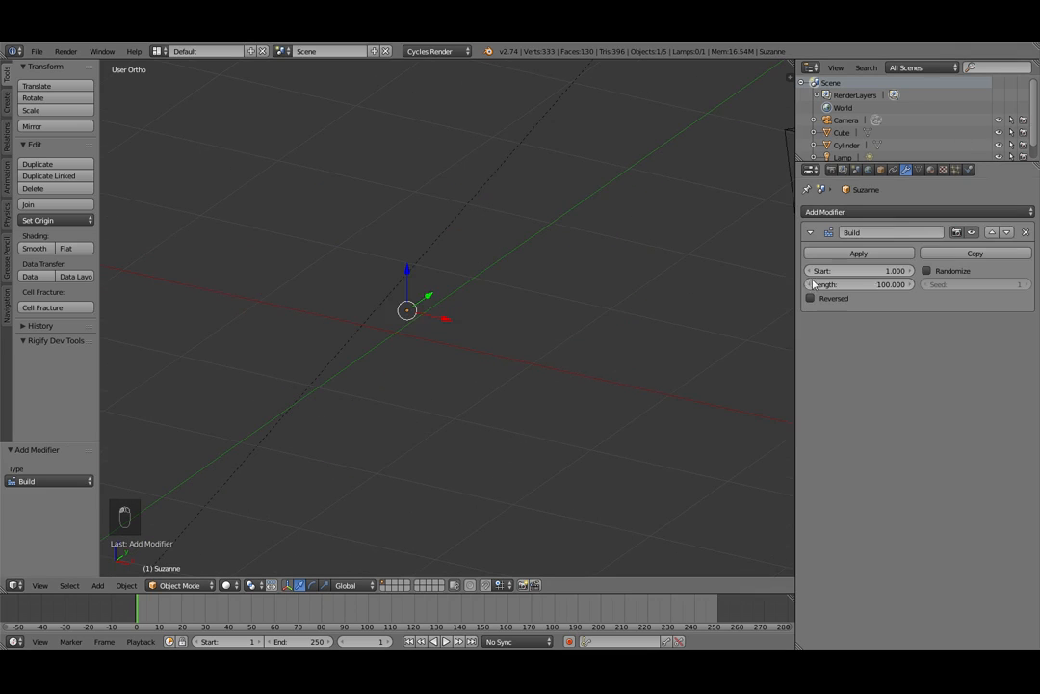
# Make the Timeline editor taller, and play the monkey head's build-up animation before stopping it
pyautogui.scroll(-5, 685, 337)
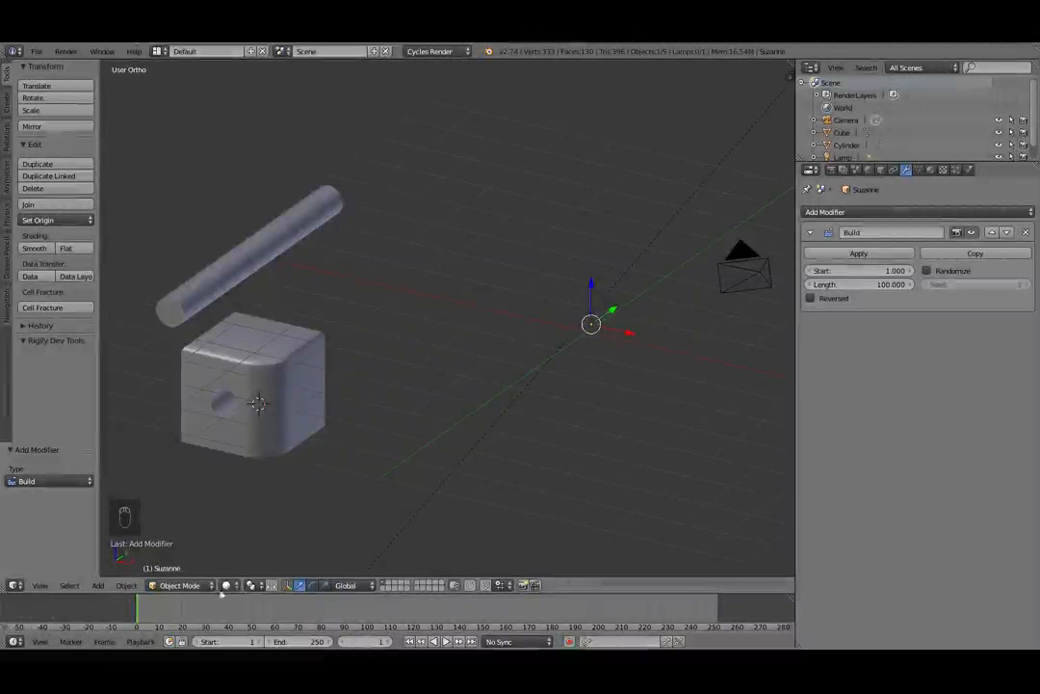
pyautogui.click(14, 641)
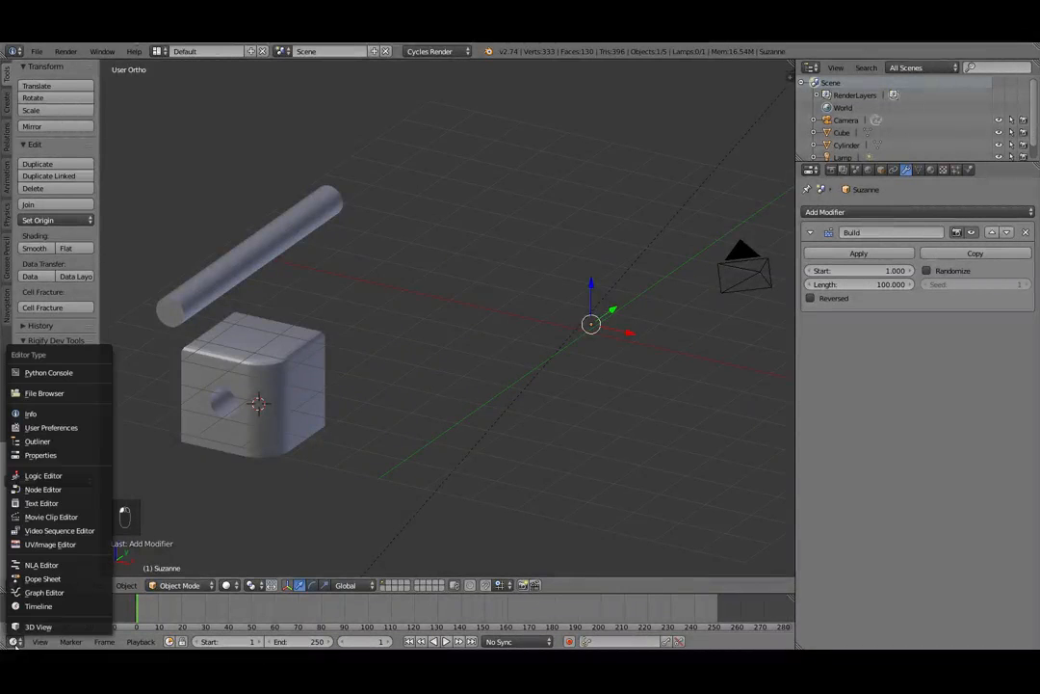
pyautogui.click(34, 607)
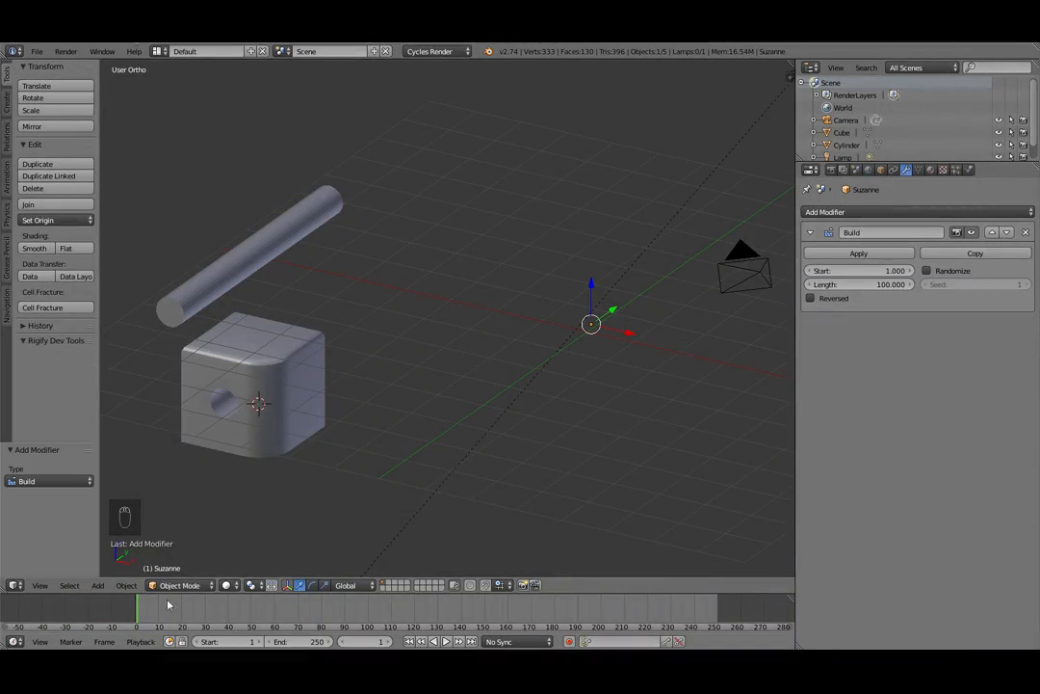
pyautogui.moveTo(336, 598); pyautogui.dragTo(347, 474)
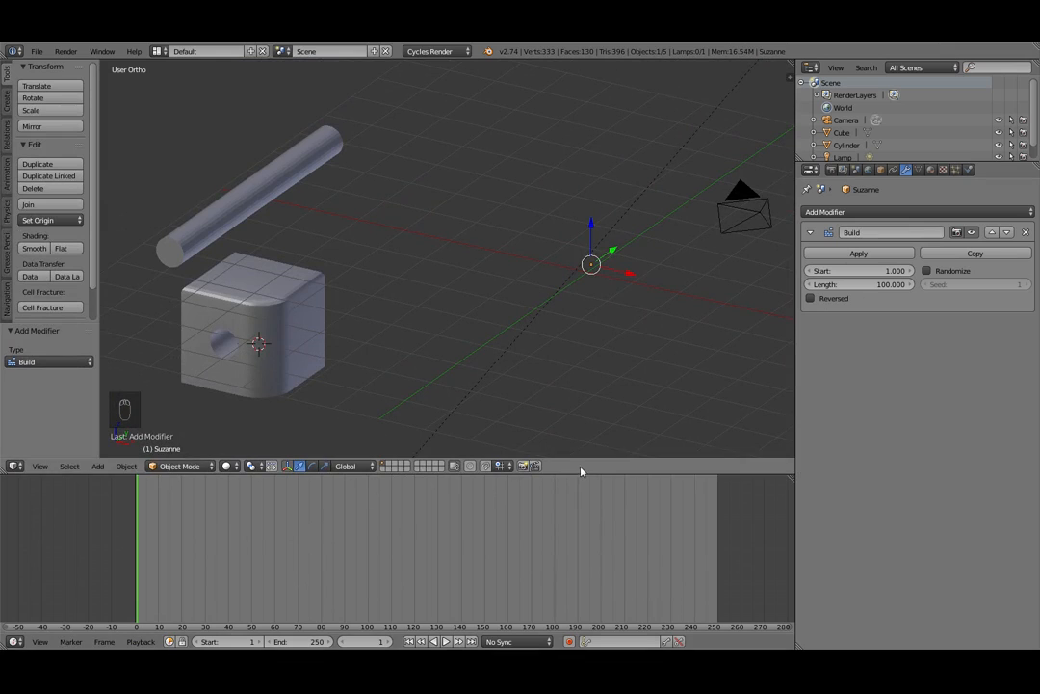
pyautogui.moveTo(576, 474); pyautogui.dragTo(576, 508)
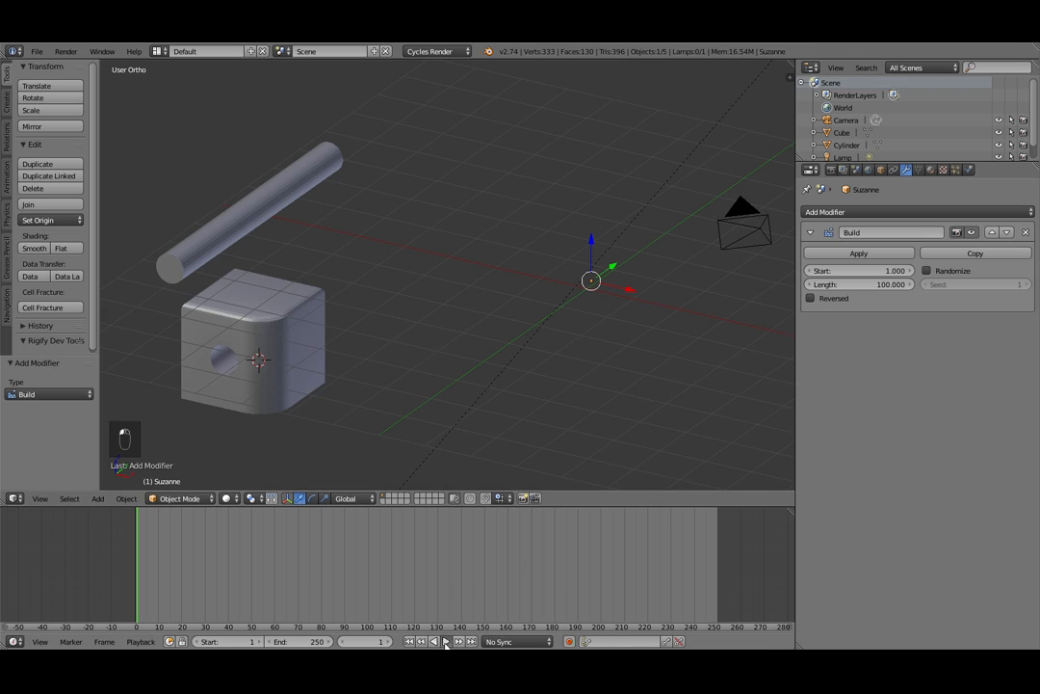
pyautogui.click(445, 641)
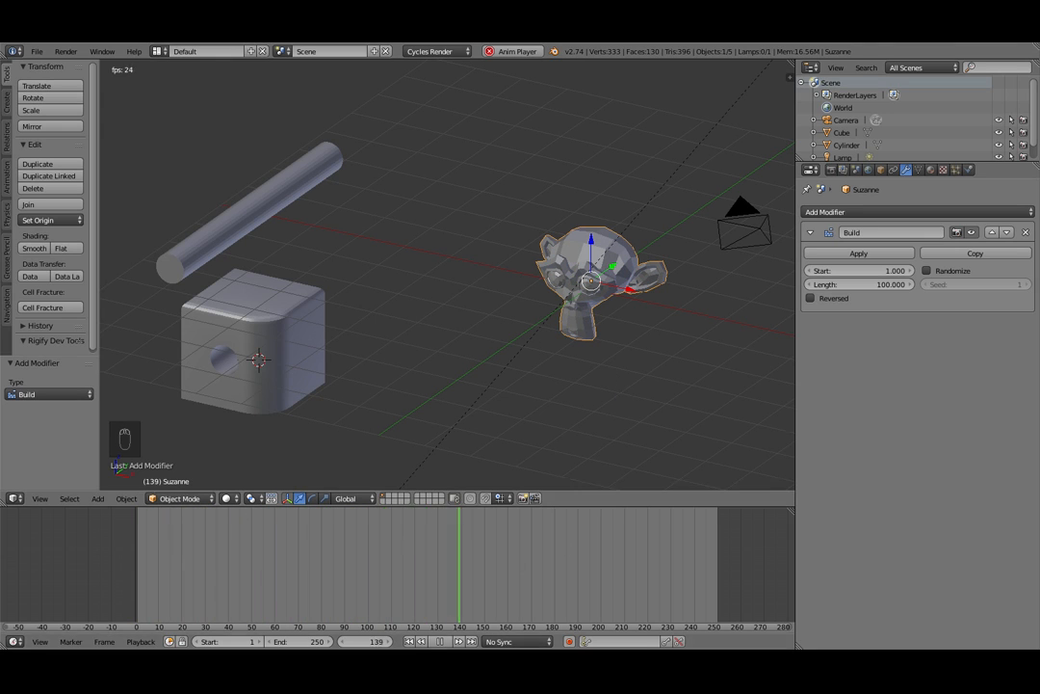
pyautogui.hotkey('alt', 'a')
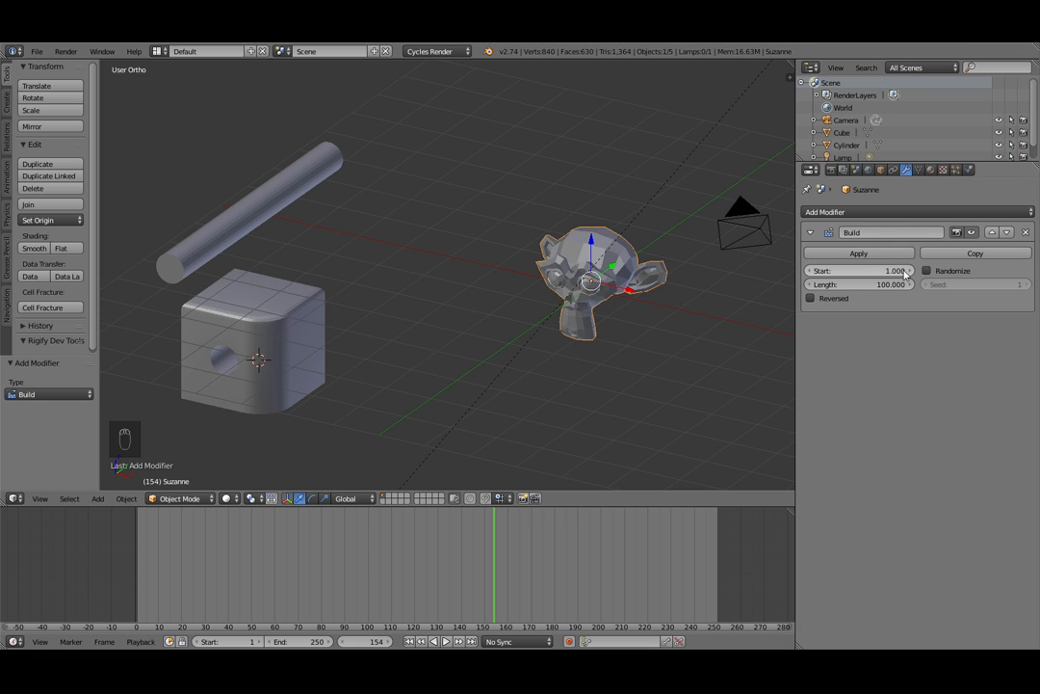
# Move the current frame to 100 and set the animation's end frame to 100
pyautogui.click(367, 624)
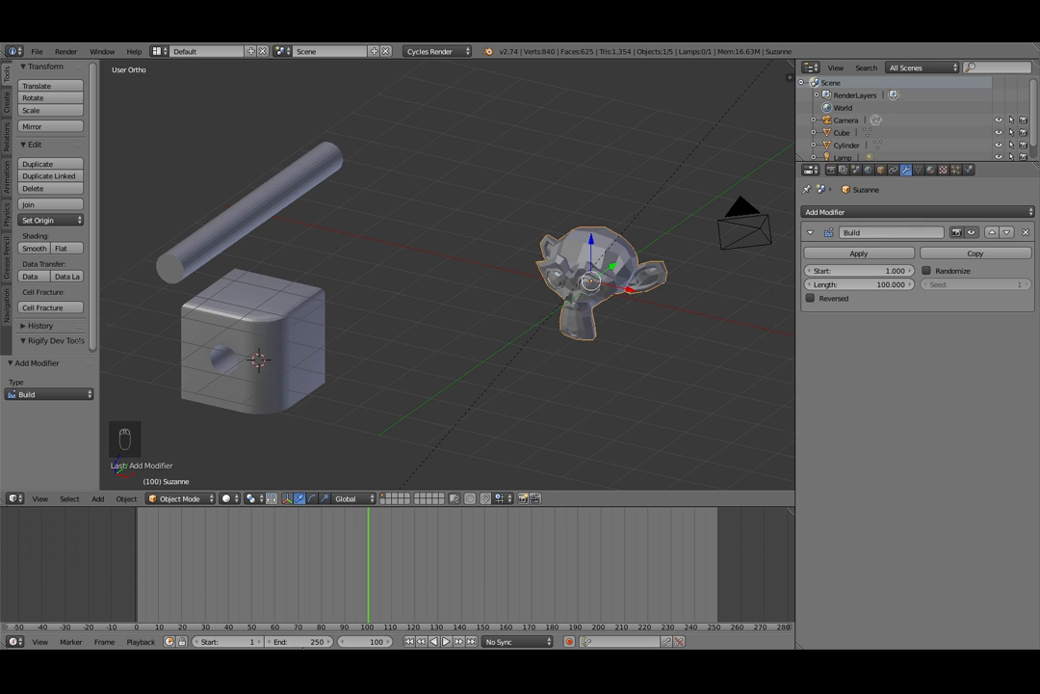
pyautogui.click(310, 640)
pyautogui.write('100')
pyautogui.press('Return')
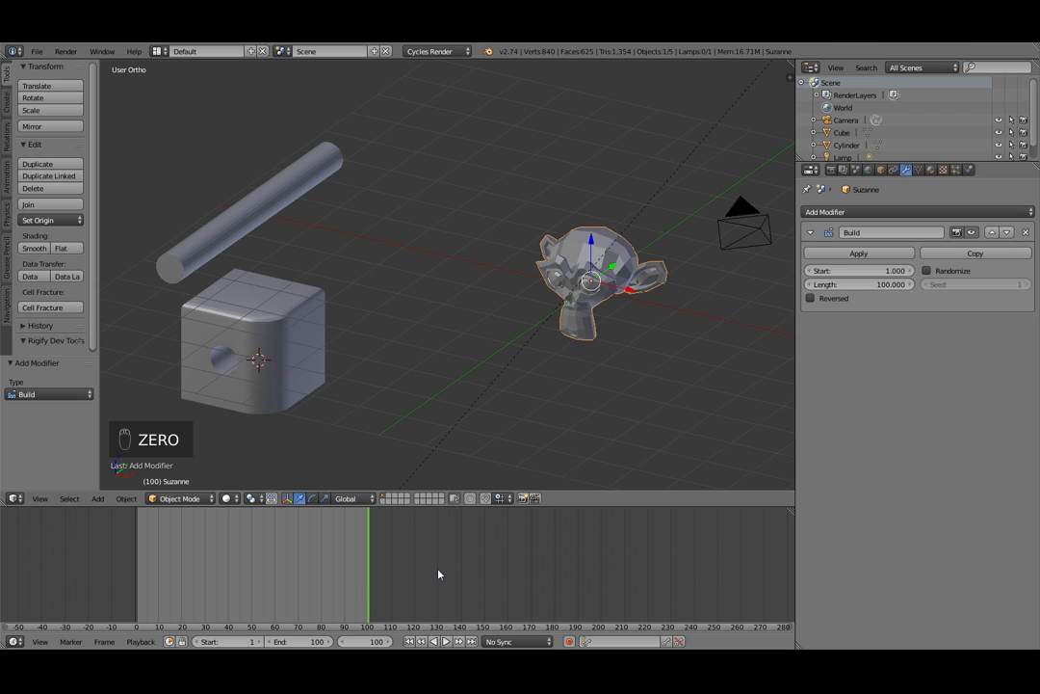
# During playback, try the Build modifier's Reversed option on and off, and enable Randomize with a seed of 8
pyautogui.click(447, 642)
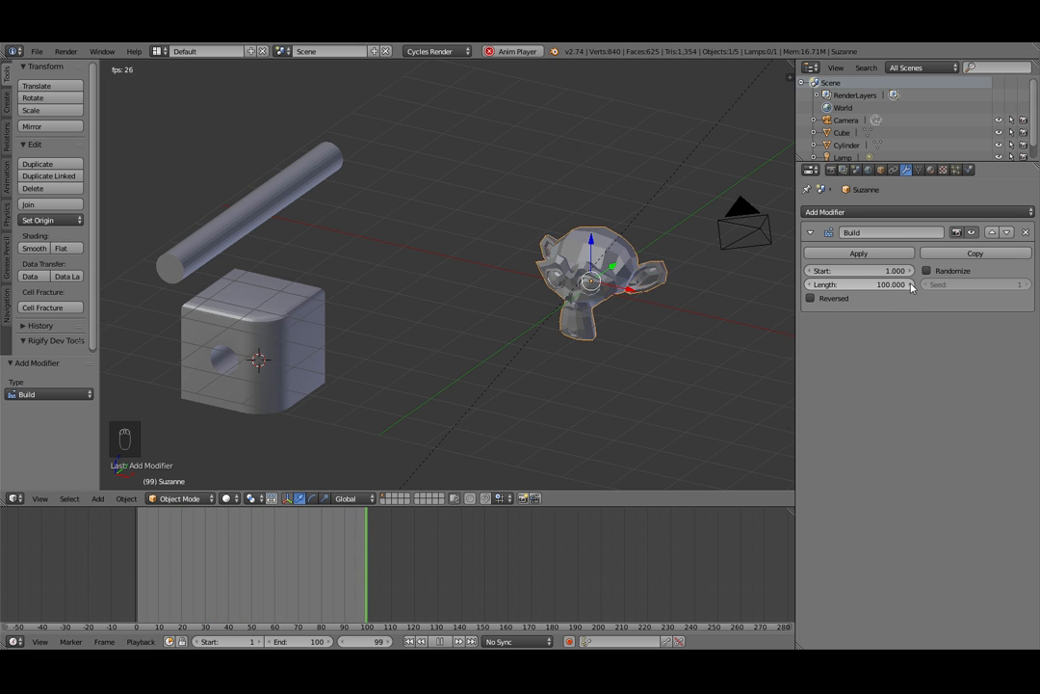
pyautogui.click(810, 297)
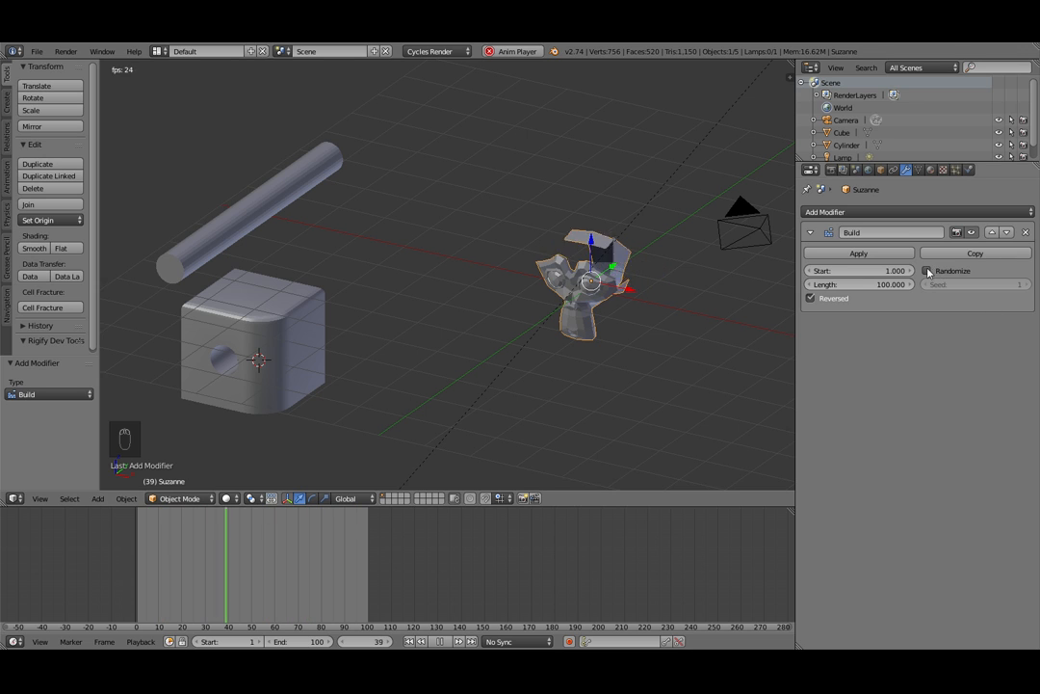
pyautogui.click(927, 271)
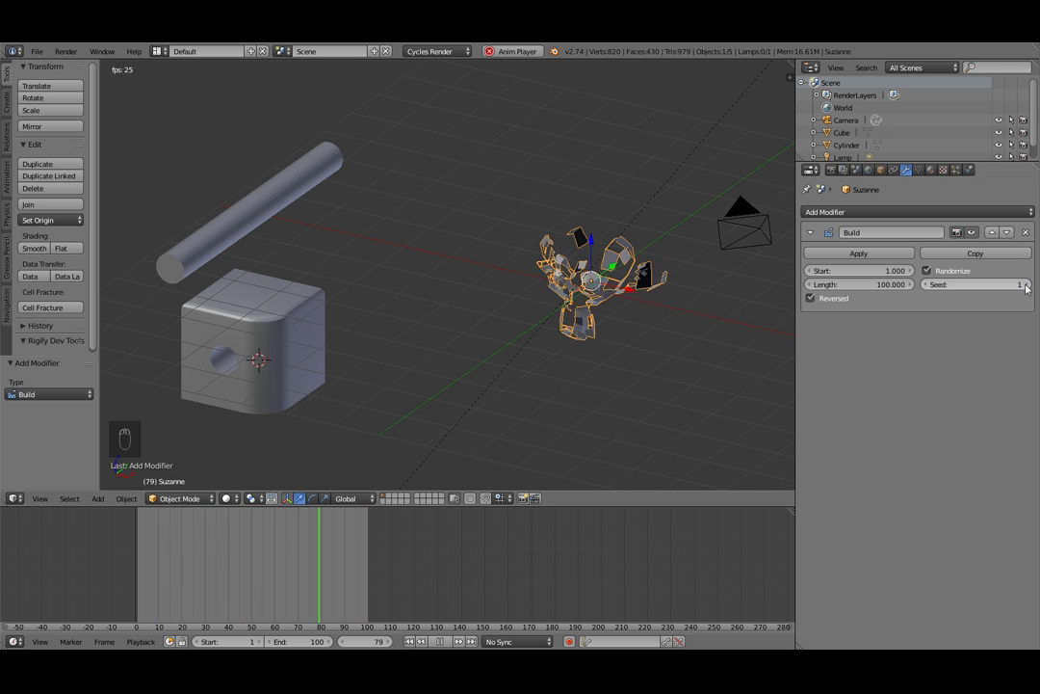
pyautogui.click(810, 298)
pyautogui.moveTo(973, 284); pyautogui.dragTo(1004, 284)
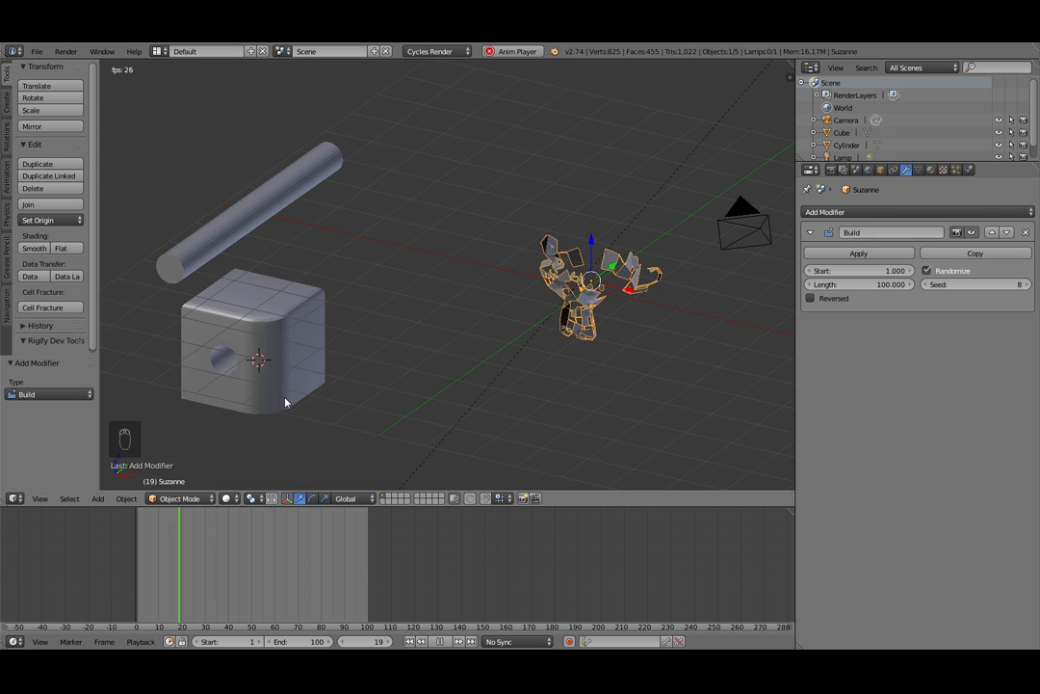
# Examine the monkey head's randomized build-up from several angles, stopping playback partway through at frame 70
pyautogui.moveTo(379, 448); pyautogui.dragTo(488, 372, button='middle')
pyautogui.press('KP_Decimal')
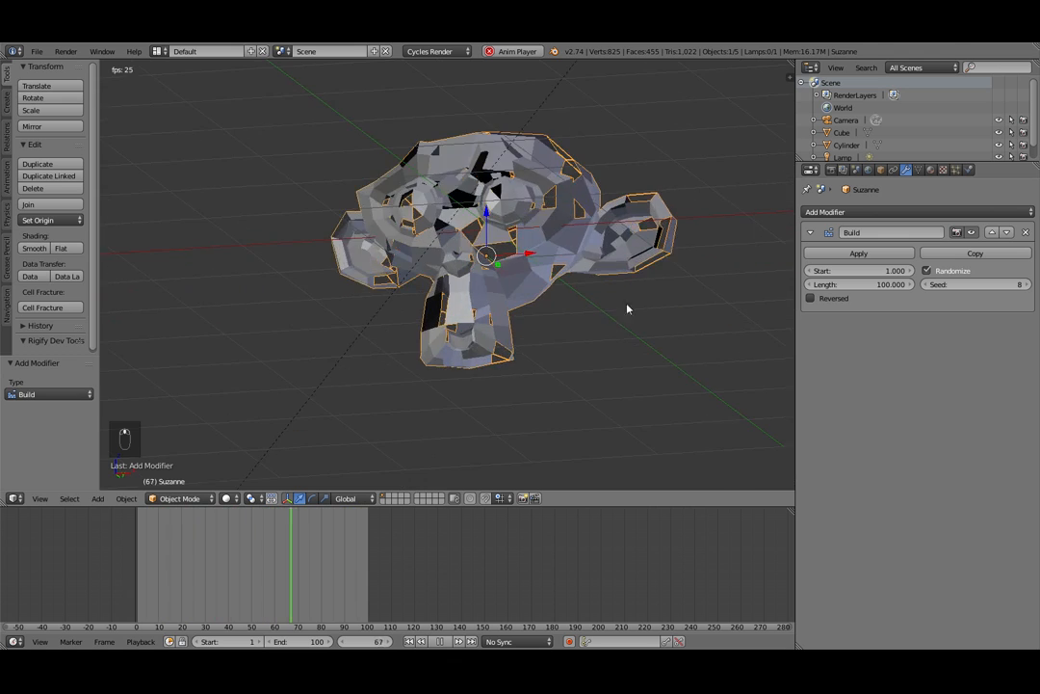
pyautogui.moveTo(628, 309); pyautogui.dragTo(592, 349, button='middle')
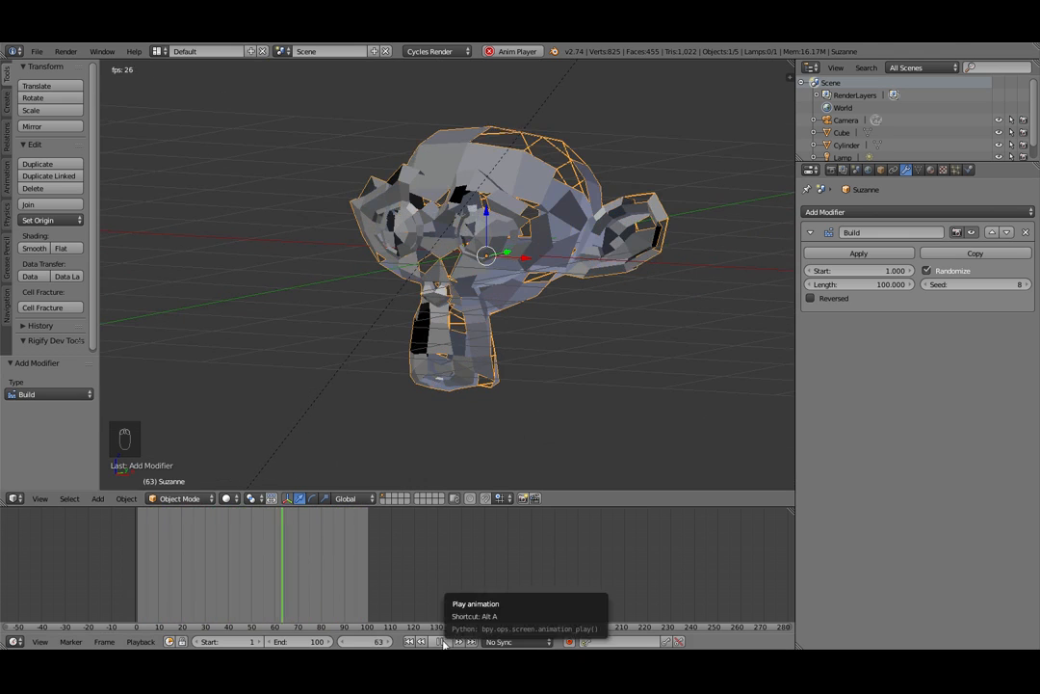
pyautogui.click(441, 642)
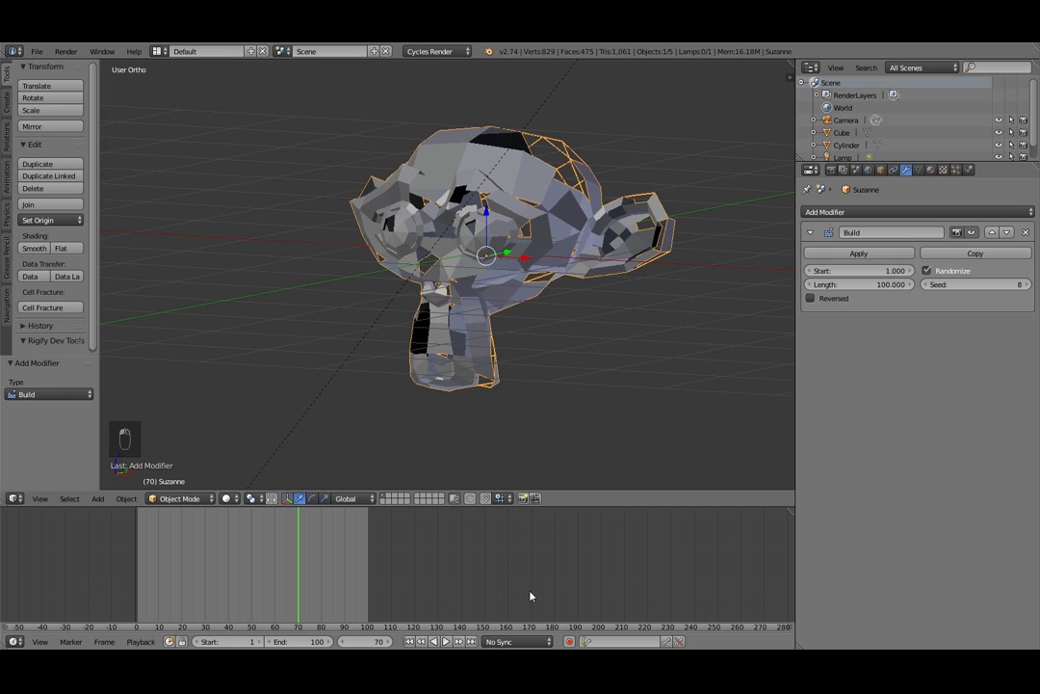
pyautogui.moveTo(511, 356); pyautogui.dragTo(464, 295, button='middle')
pyautogui.scroll(4, 463, 283)
pyautogui.scroll(-3, 466, 273)
pyautogui.scroll(-3, 467, 272)
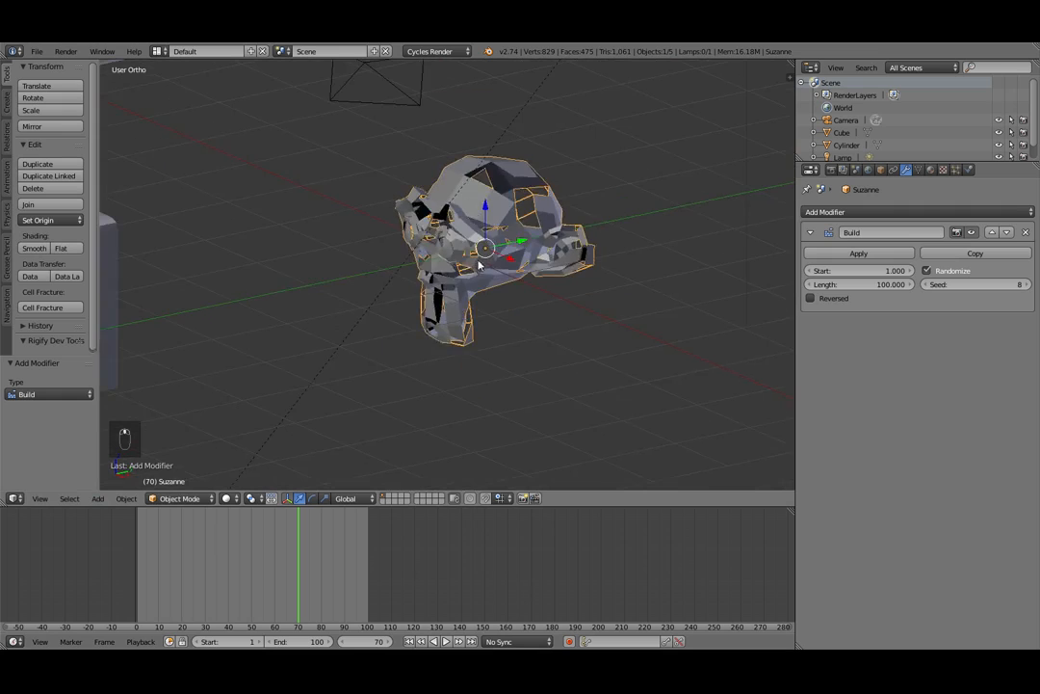
# Compare the monkey head's full mesh in Edit Mode with its partially built form in Object Mode
pyautogui.press('Tab')
pyautogui.moveTo(505, 259); pyautogui.dragTo(566, 269, button='middle')
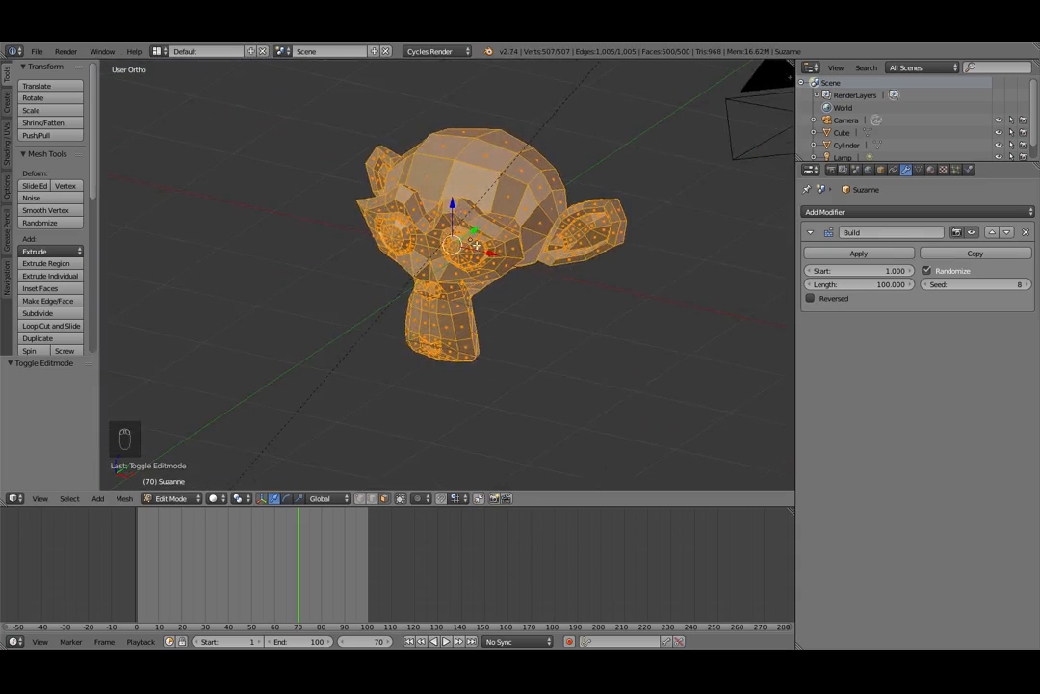
pyautogui.scroll(3, 479, 253)
pyautogui.press('Tab')
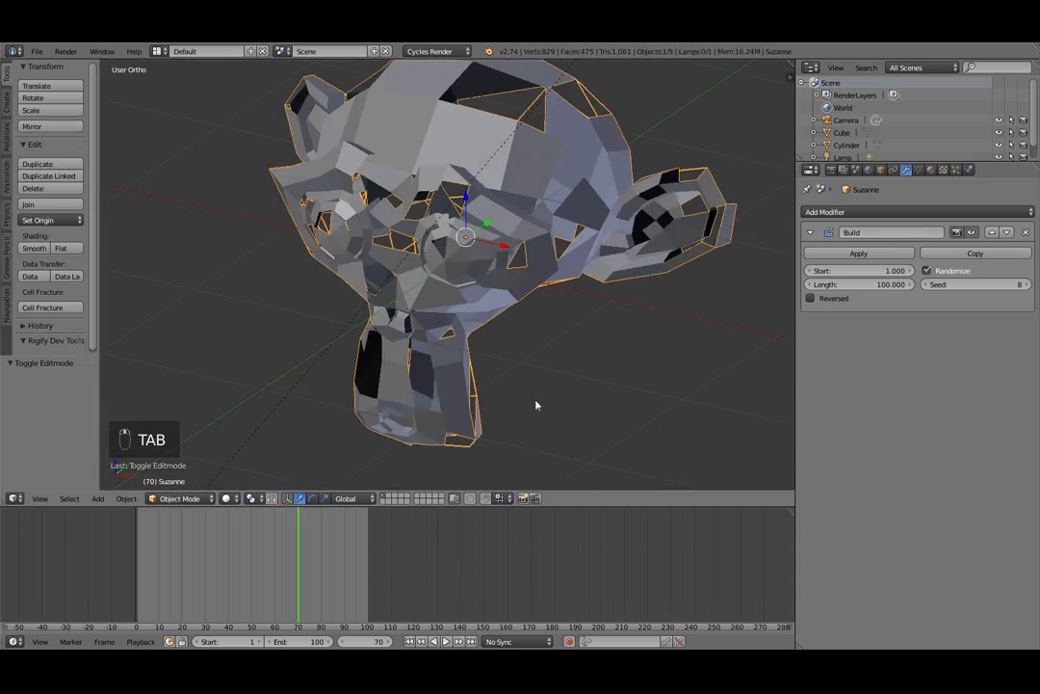
pyautogui.scroll(-5, 537, 405)
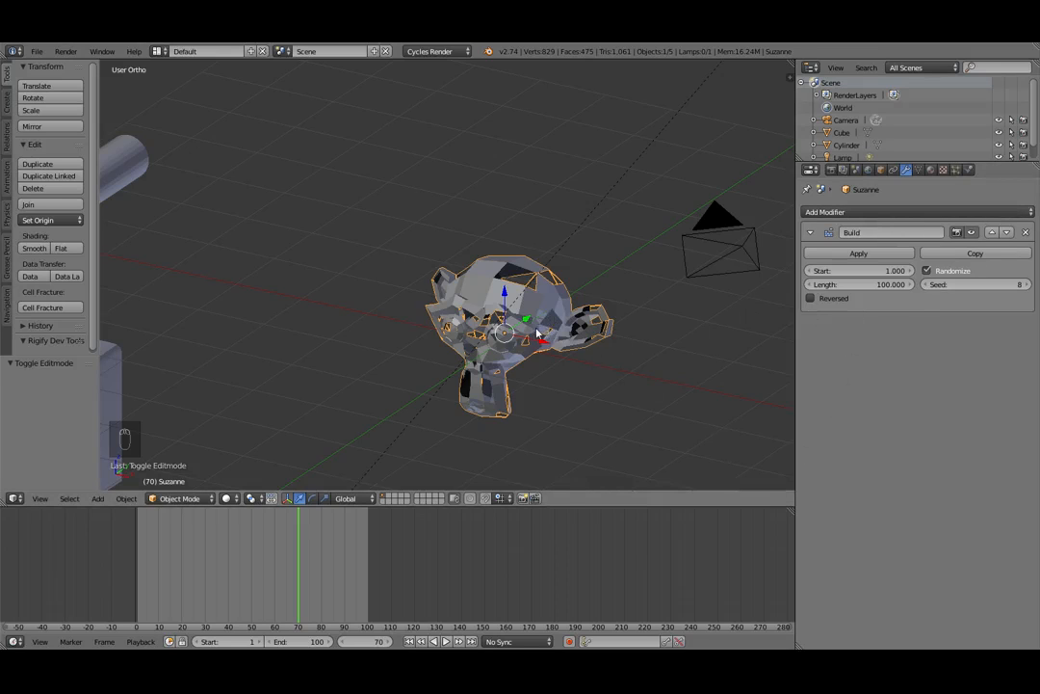
pyautogui.press('Tab')
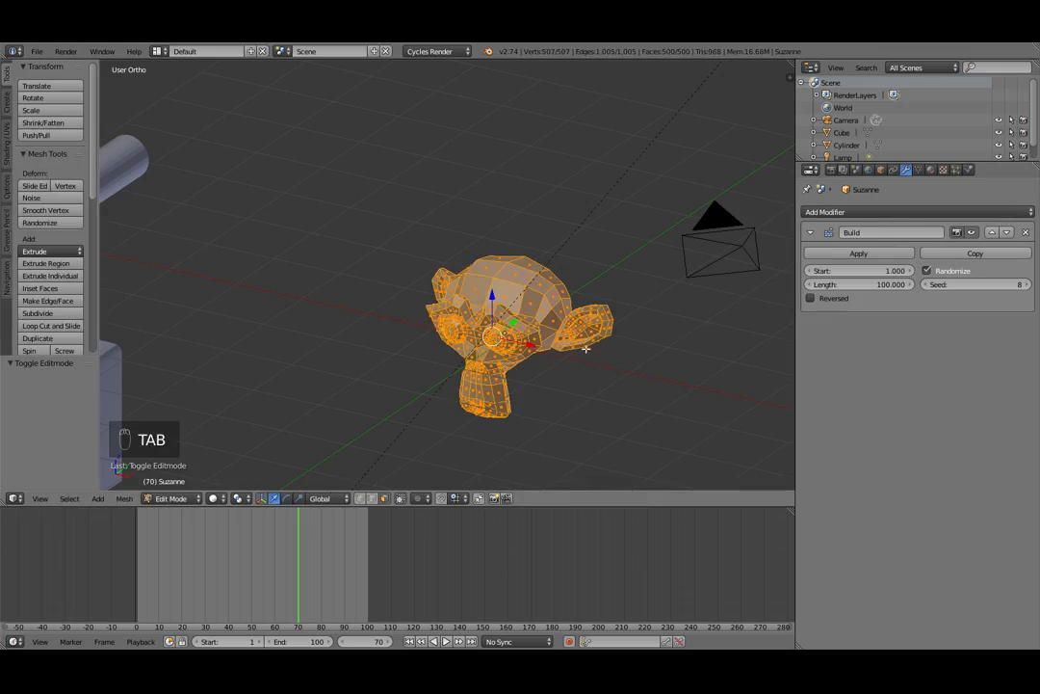
pyautogui.press('Tab')
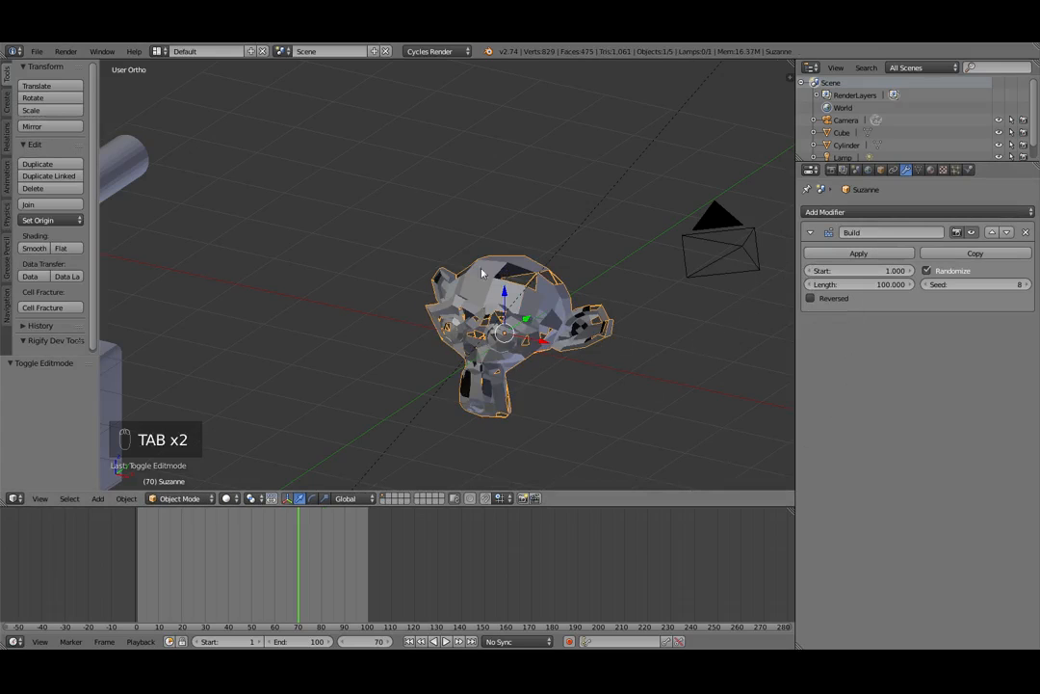
# Remove the Build modifier from the monkey head and add a Decimate modifier instead
pyautogui.click(1027, 233)
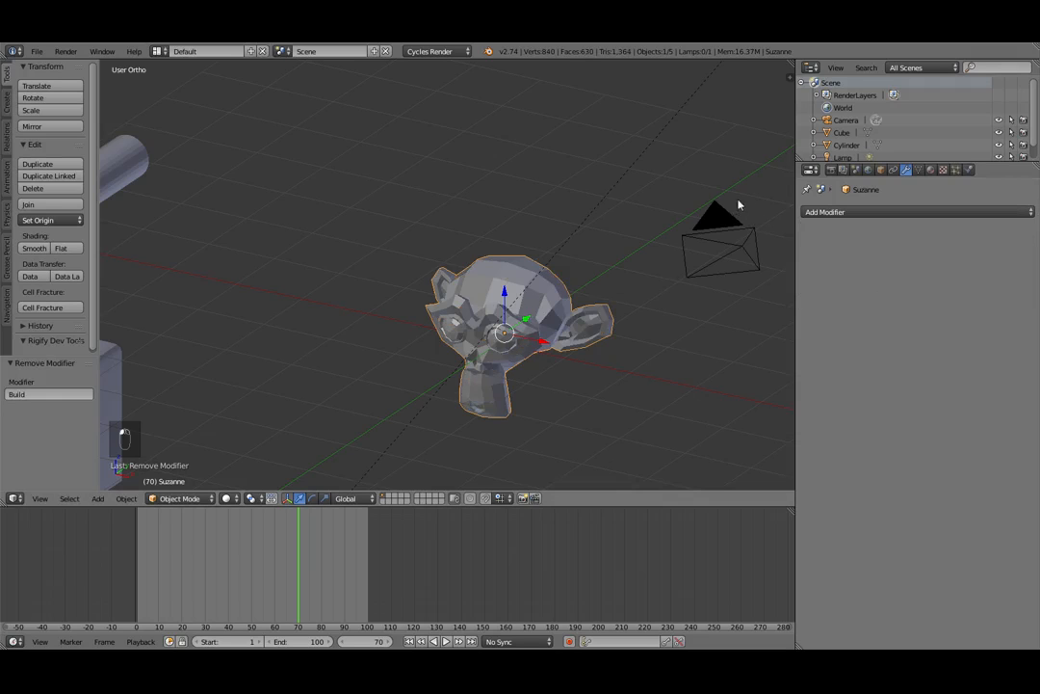
pyautogui.click(838, 212)
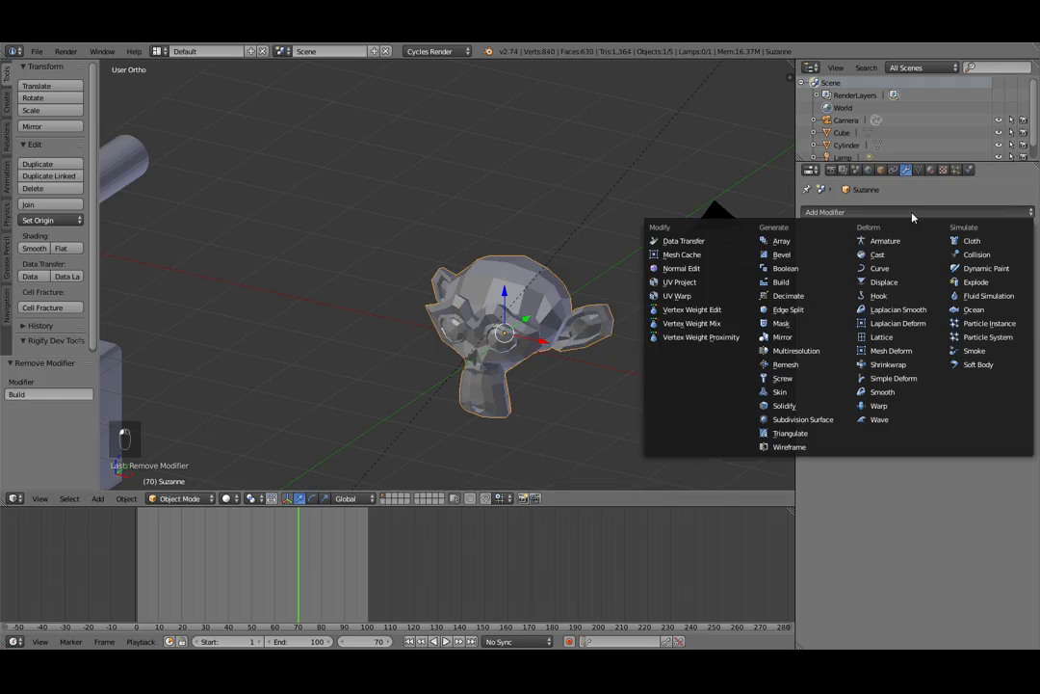
pyautogui.click(795, 297)
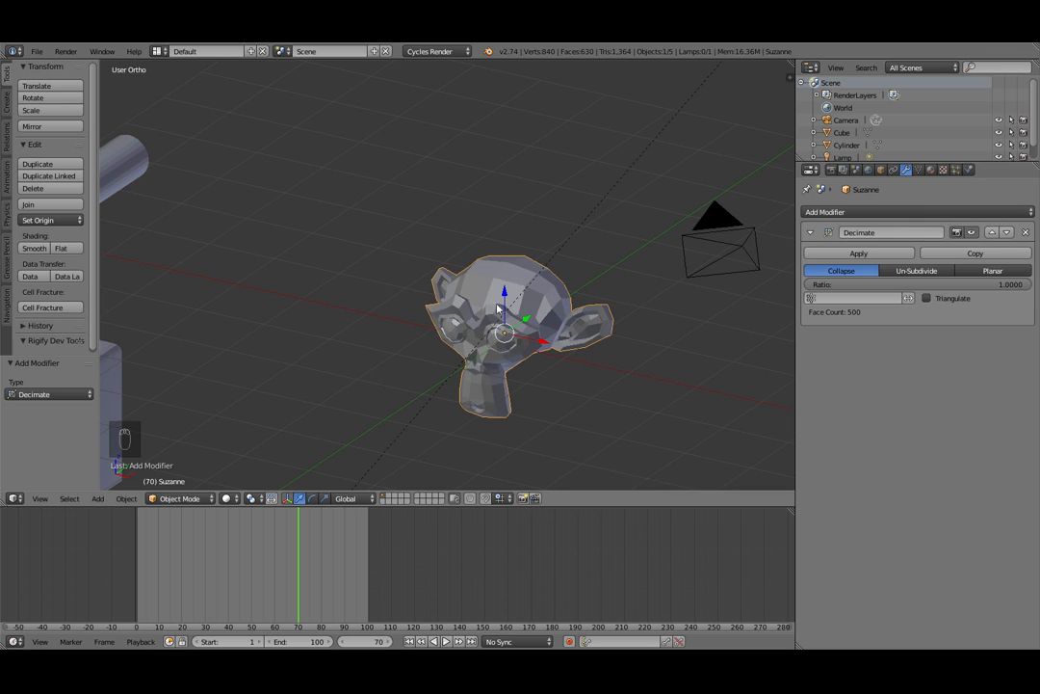
# Enter Edit Mode on the monkey head and examine the density of its mesh
pyautogui.press('Tab')
pyautogui.scroll(8, 520, 342)
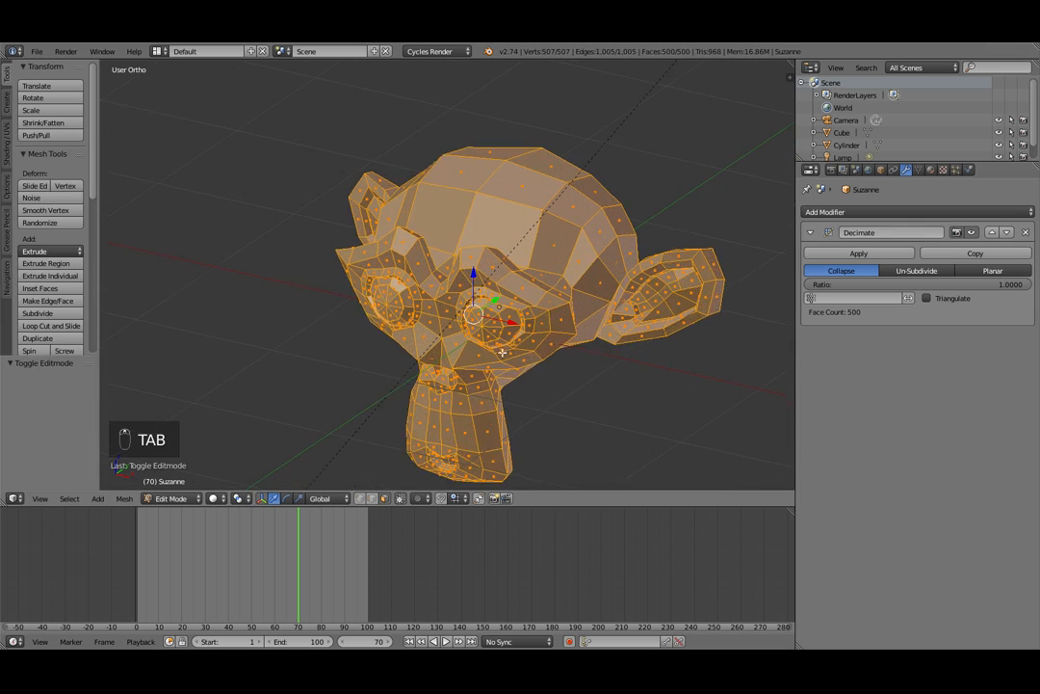
pyautogui.scroll(-8, 469, 301)
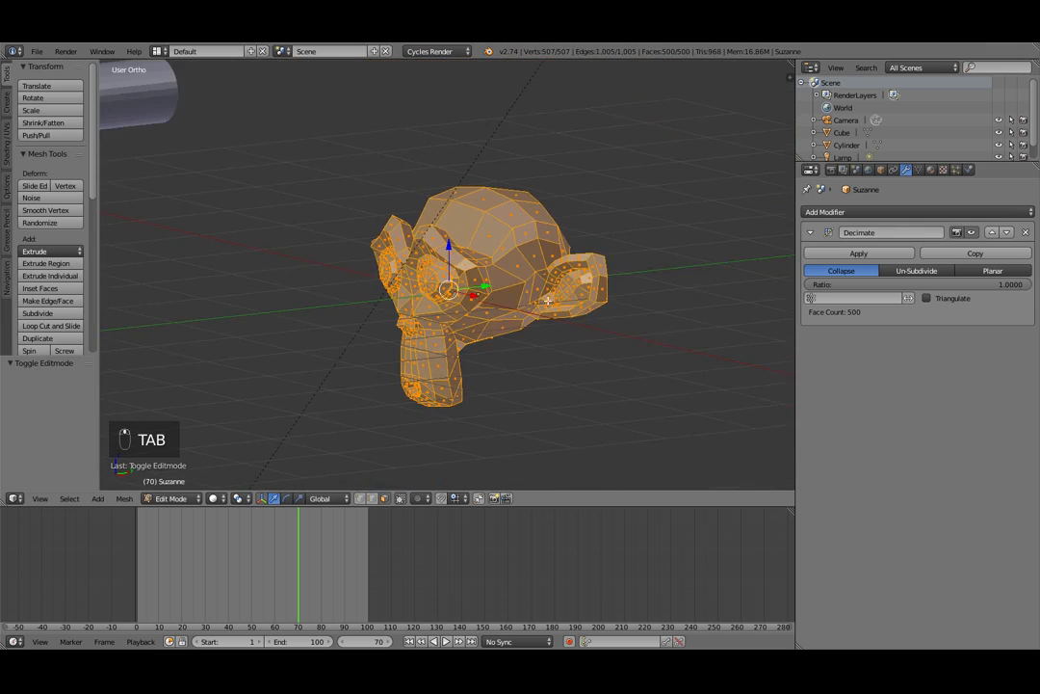
pyautogui.moveTo(448, 278); pyautogui.dragTo(477, 288, button='middle')
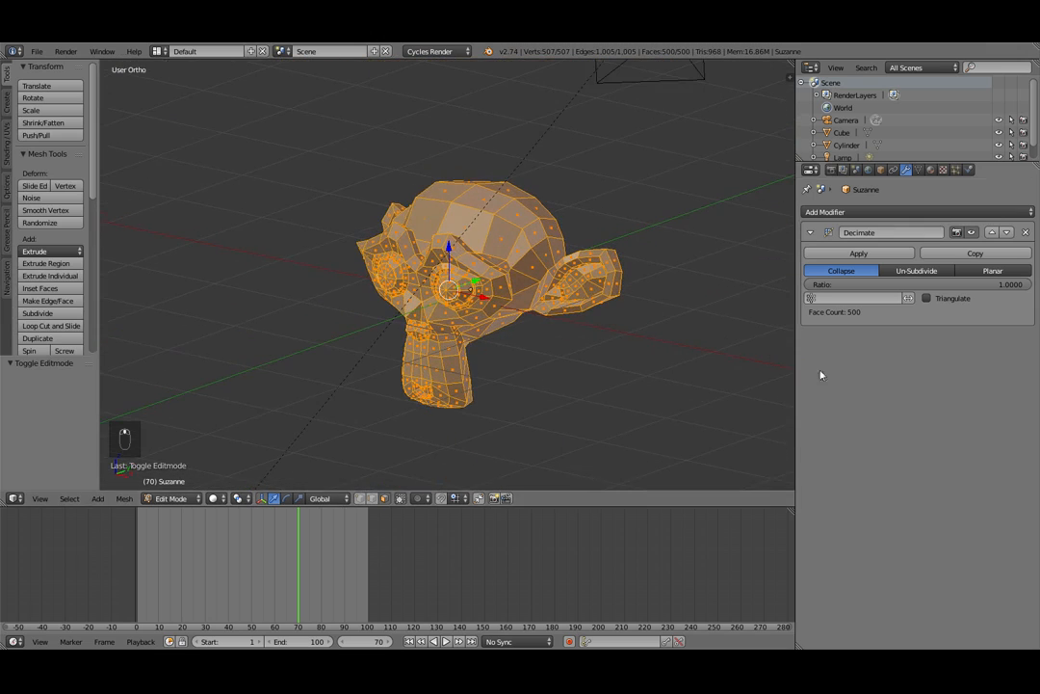
# Switch the monkey head's Decimate modifier to Un-Subdivide mode and try raising its iterations
pyautogui.click(922, 274)
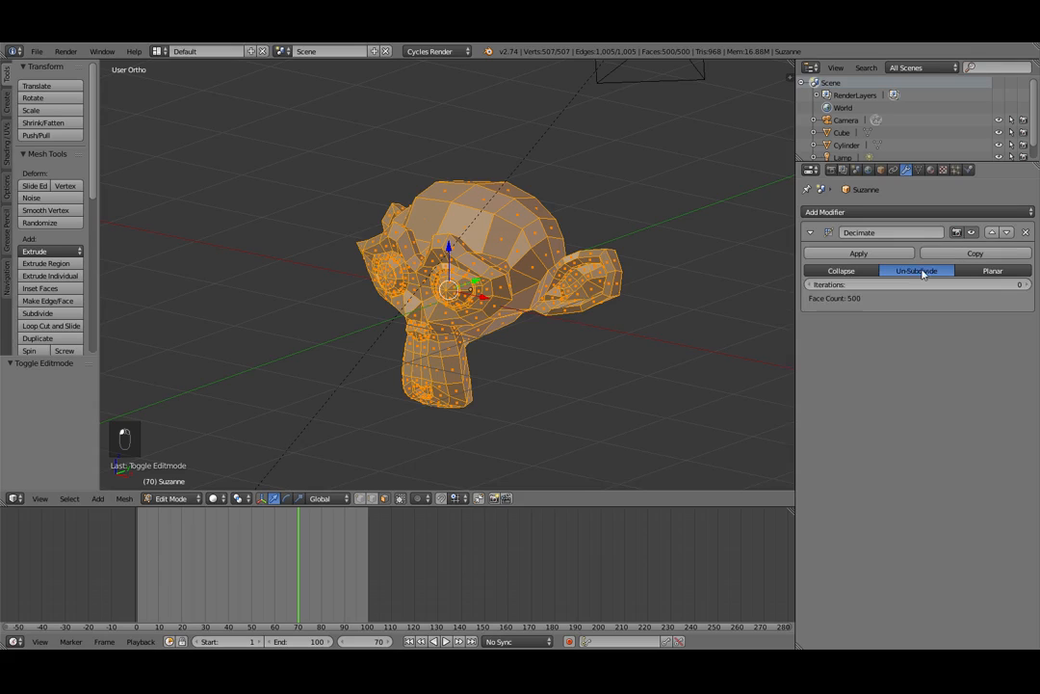
pyautogui.click(1026, 285)
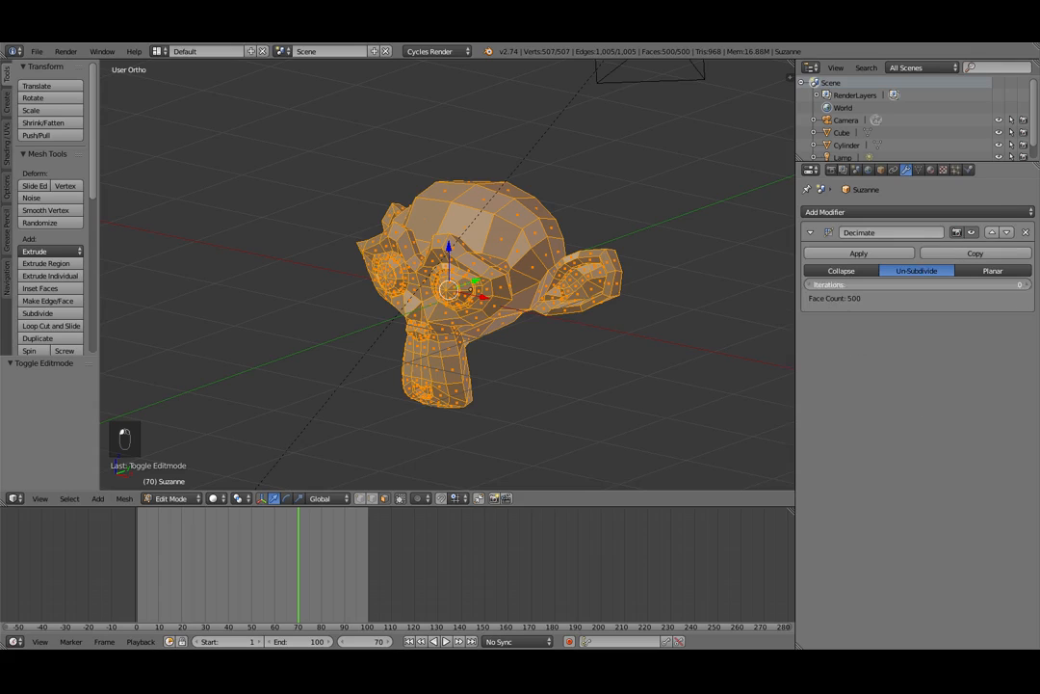
pyautogui.click(1027, 285)
pyautogui.click(1027, 285)
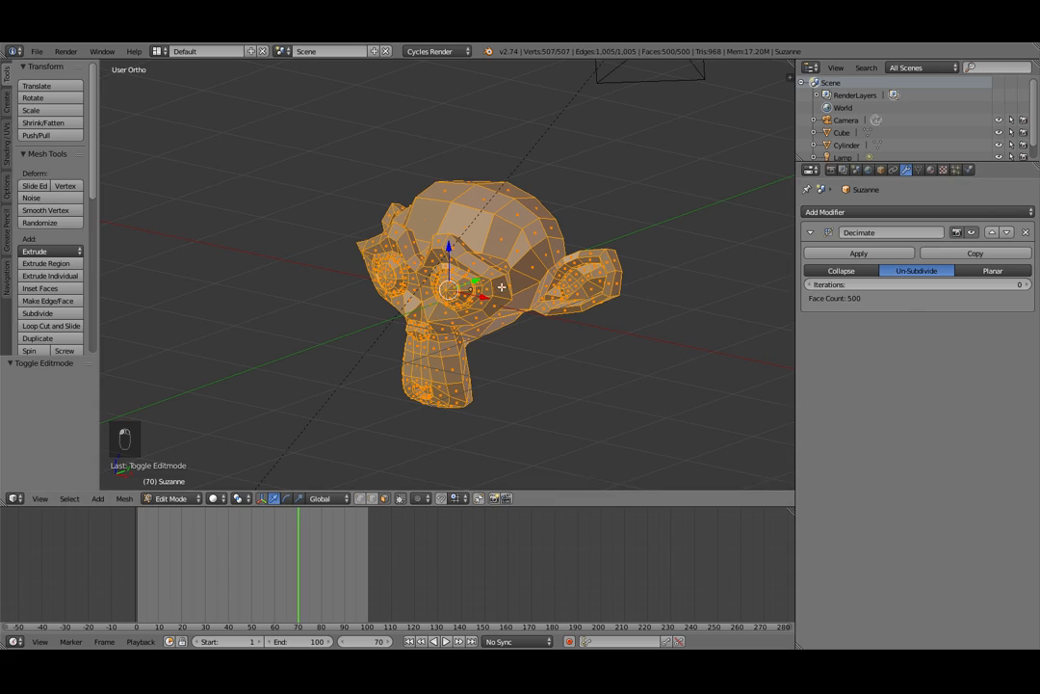
pyautogui.scroll(-7, 462, 378)
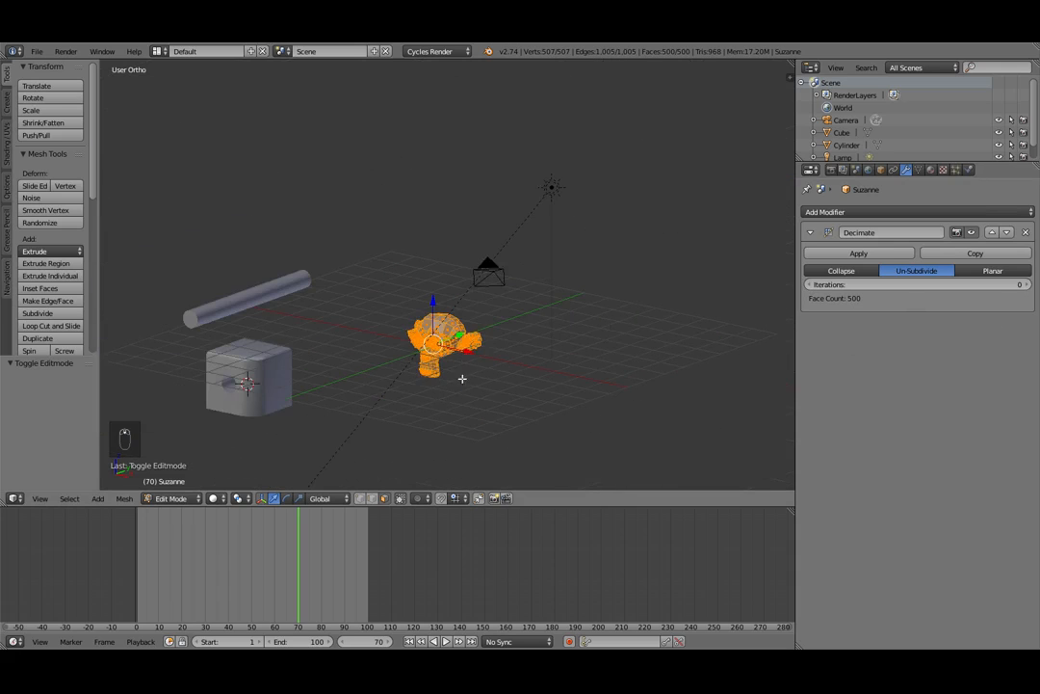
pyautogui.press('KP_Decimal')
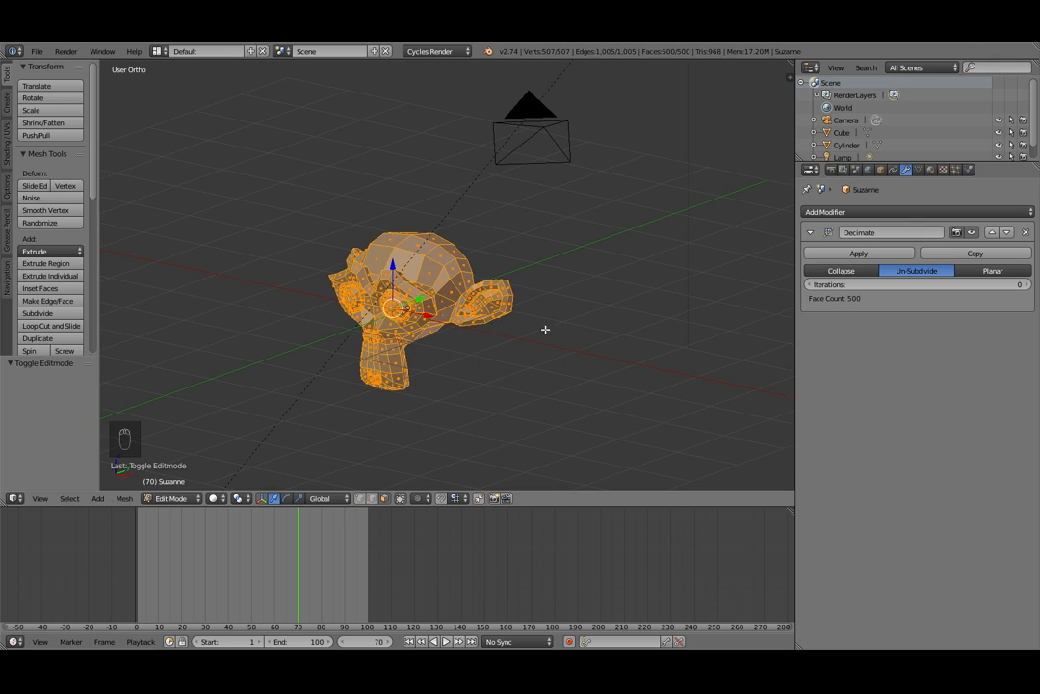
# Remove the Decimate modifier from the monkey head and look through the modifiers available to add
pyautogui.click(1027, 234)
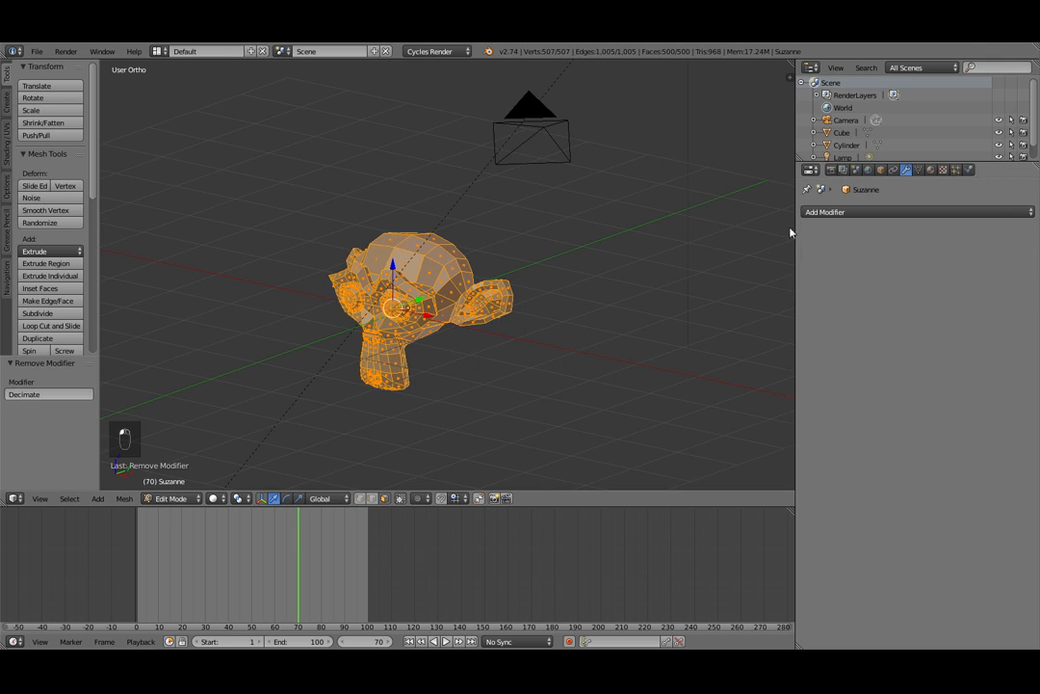
pyautogui.click(838, 213)
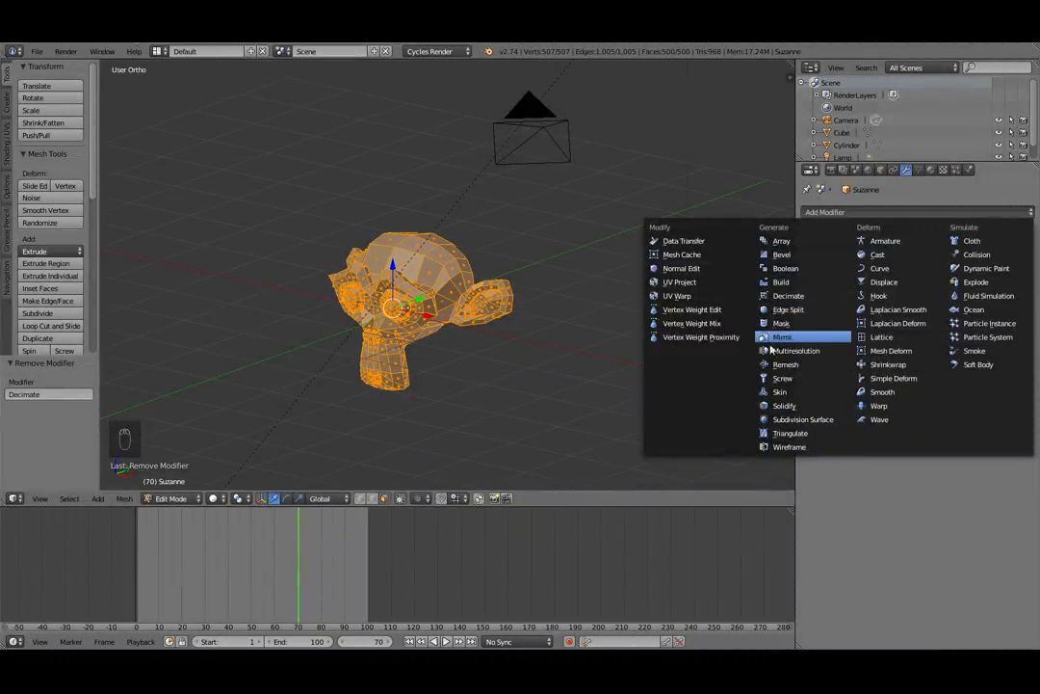
# Switch to the front view and move the monkey head's whole mesh about 2.67 units along X, away from its origin
pyautogui.moveTo(371, 359); pyautogui.dragTo(459, 342, button='middle')
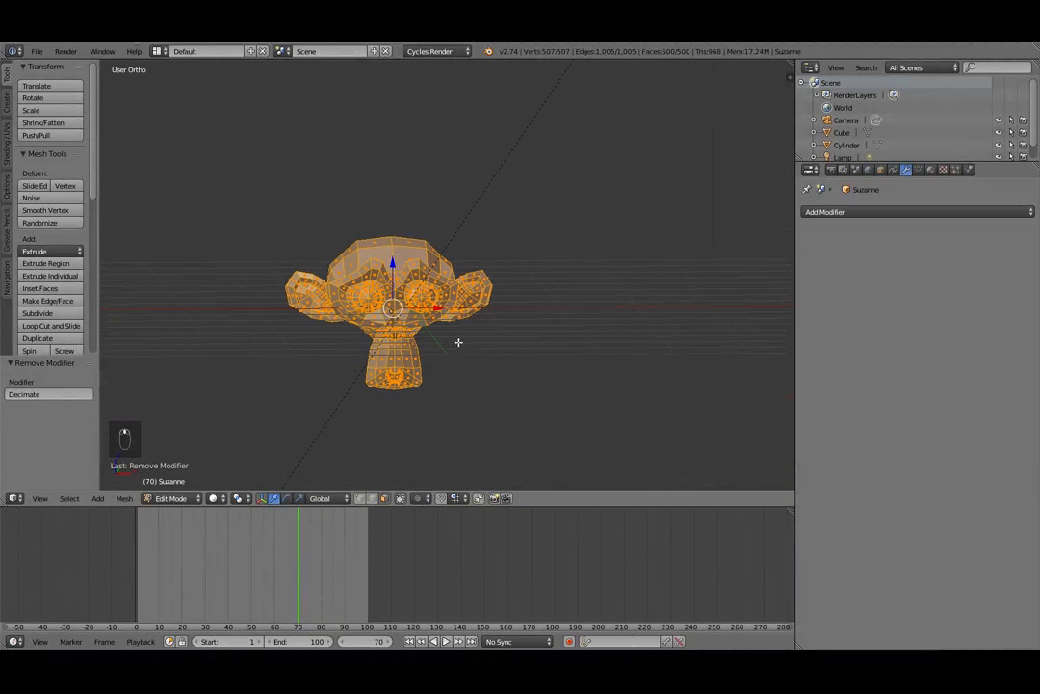
pyautogui.scroll(-3, 422, 327)
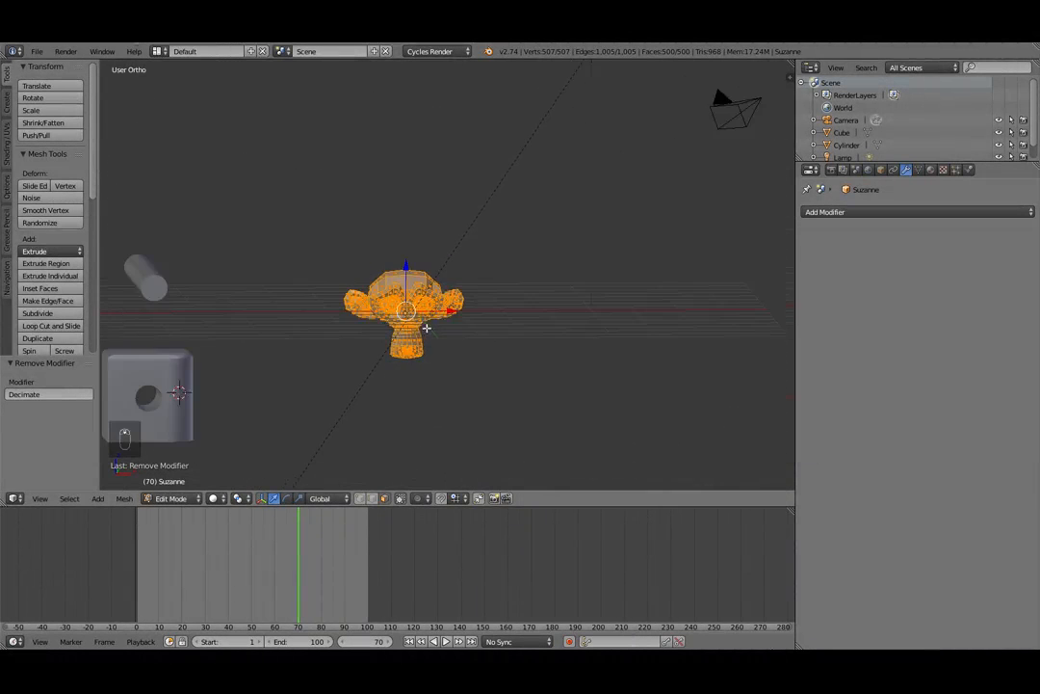
pyautogui.press('KP_1')
pyautogui.scroll(3, 429, 329)
pyautogui.moveTo(437, 277); pyautogui.dragTo(640, 309)
pyautogui.keyDown('shift'); pyautogui.moveTo(647, 380); pyautogui.dragTo(571, 401, button='middle'); pyautogui.keyUp('shift')
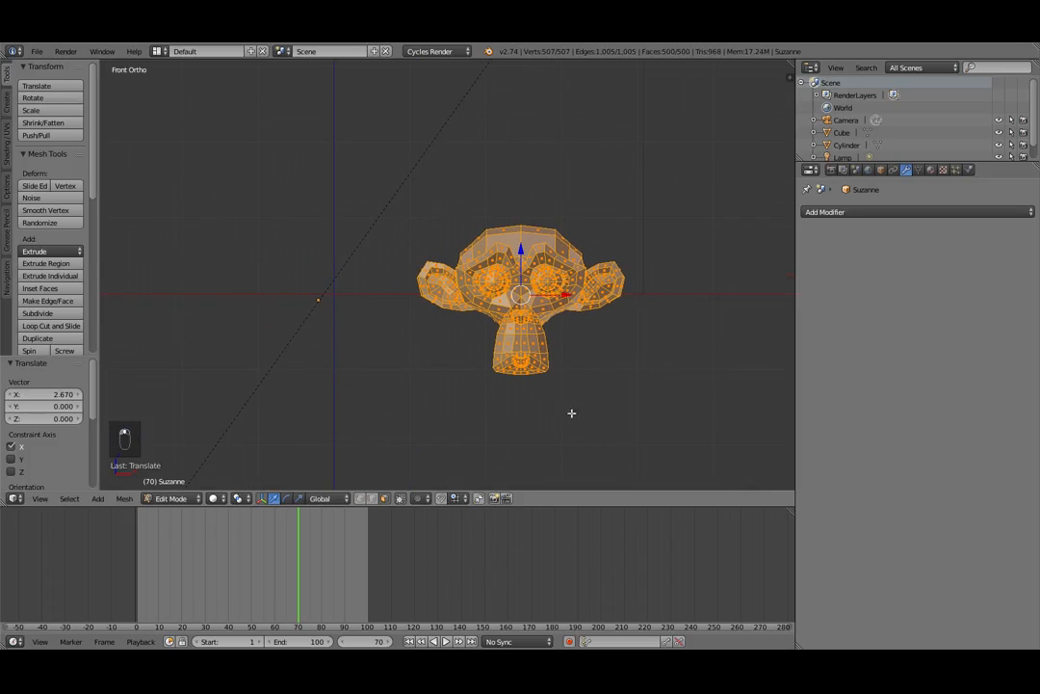